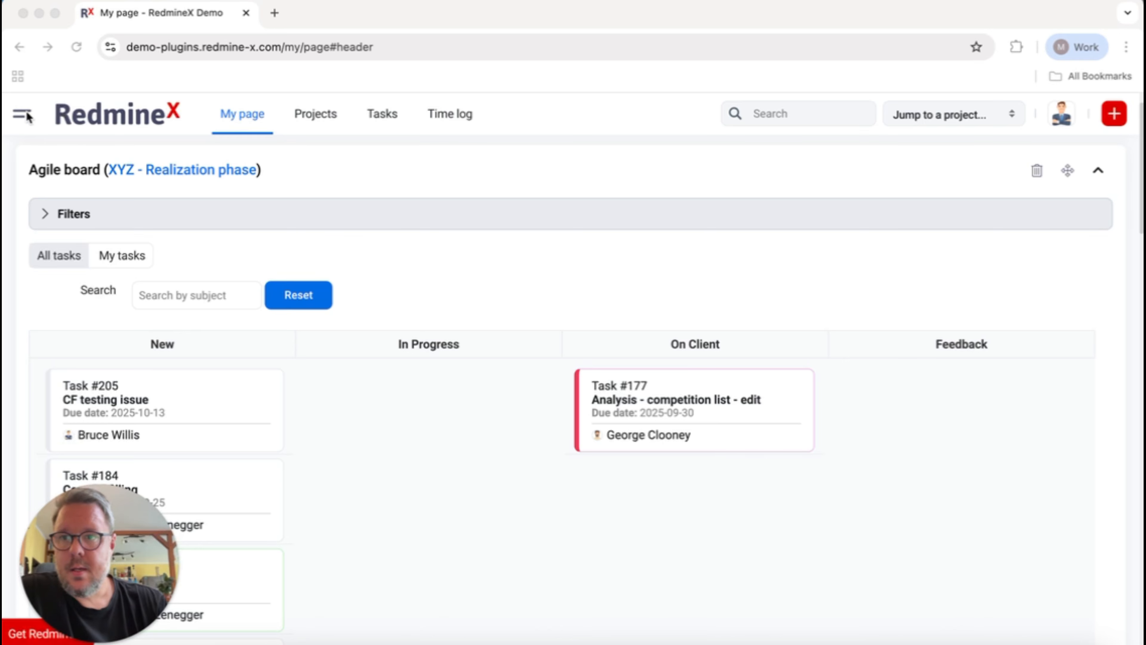
Open the Administration overview of the Redmine site
left_click(468, 190)
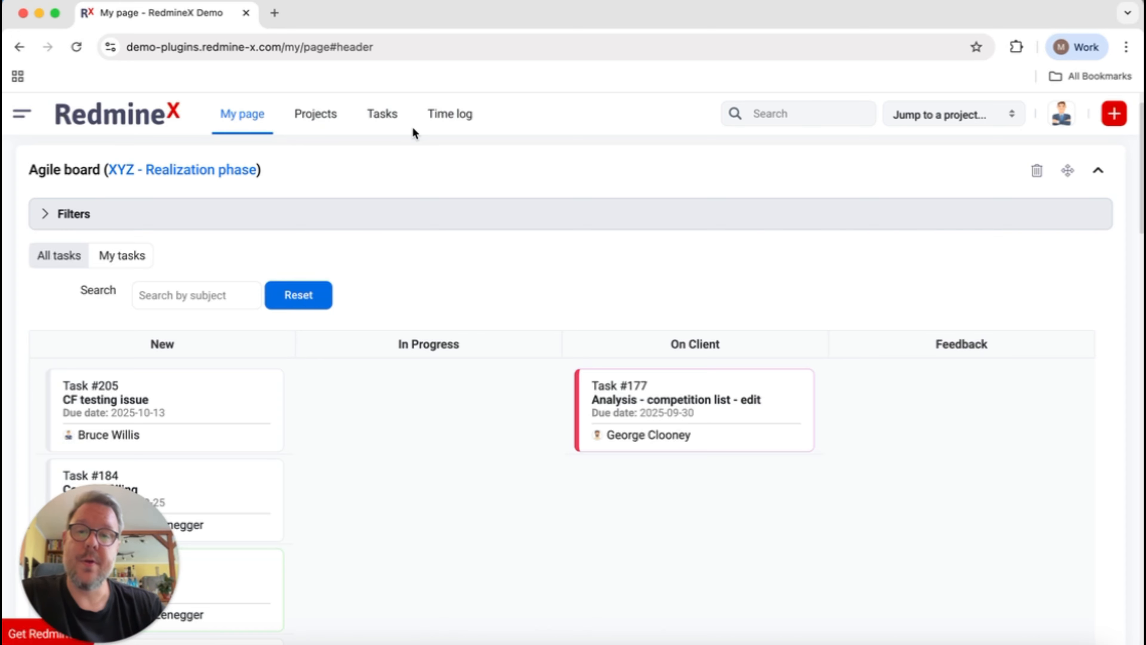
left_click(27, 120)
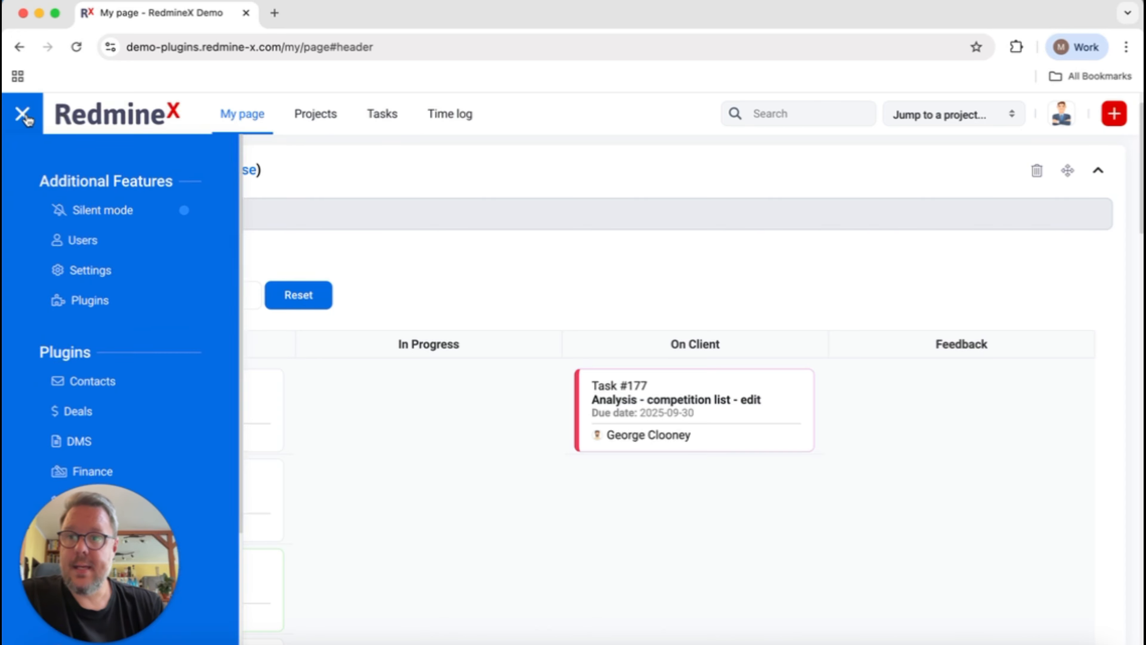
scroll(133, 356, "down", 2)
scroll(131, 371, "down", 5)
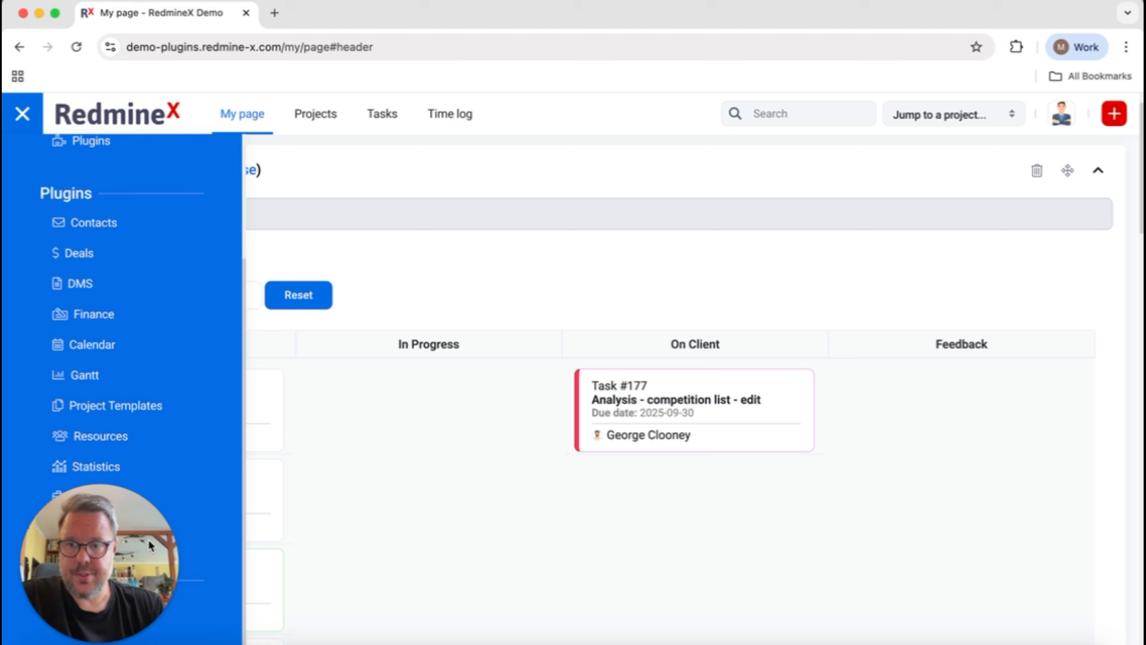
left_click_drag(147, 541, 167, 480)
left_click(103, 609)
left_click(104, 611)
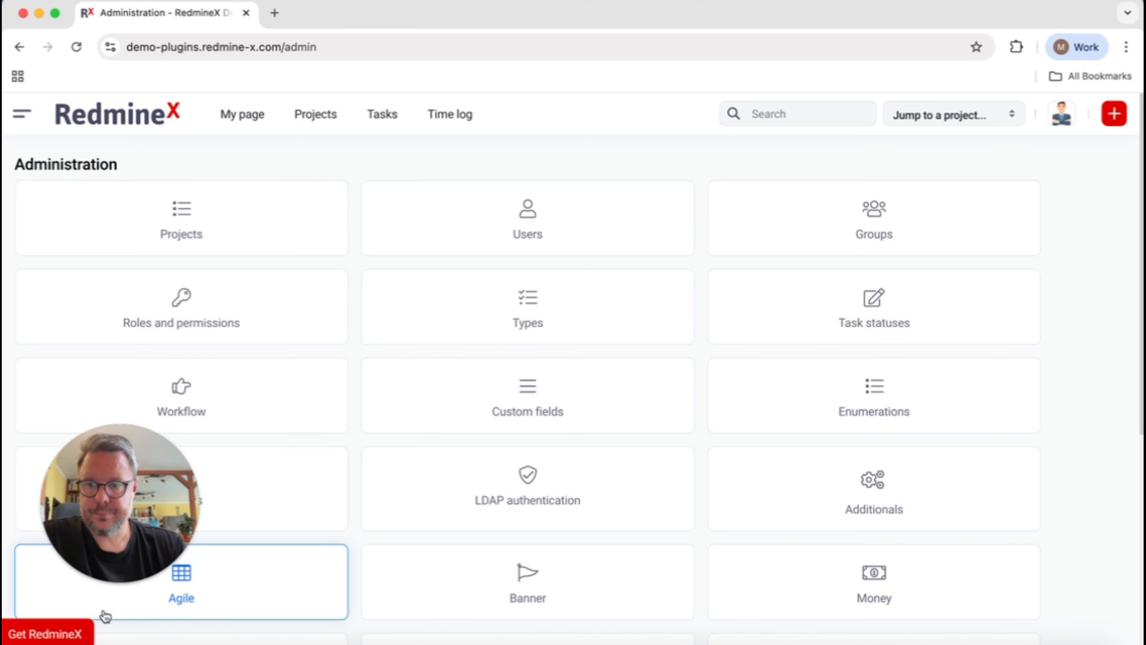
Find the RedmineX Client plugin in the administration's plugin list and open its configuration
scroll(632, 374, "down", 5)
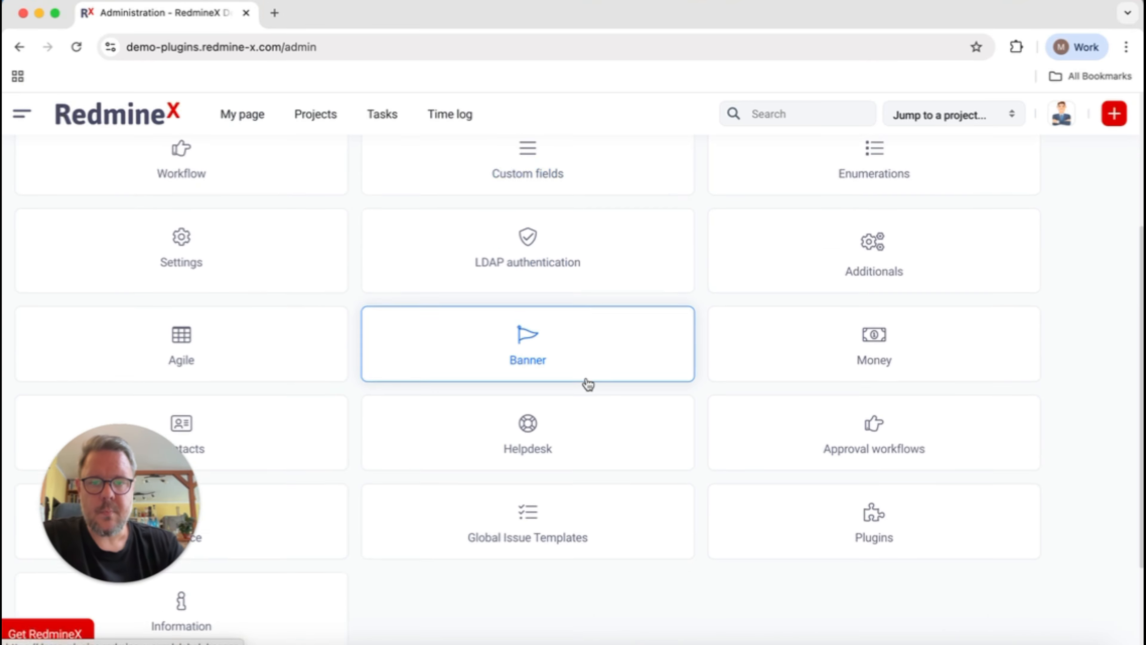
left_click(846, 496)
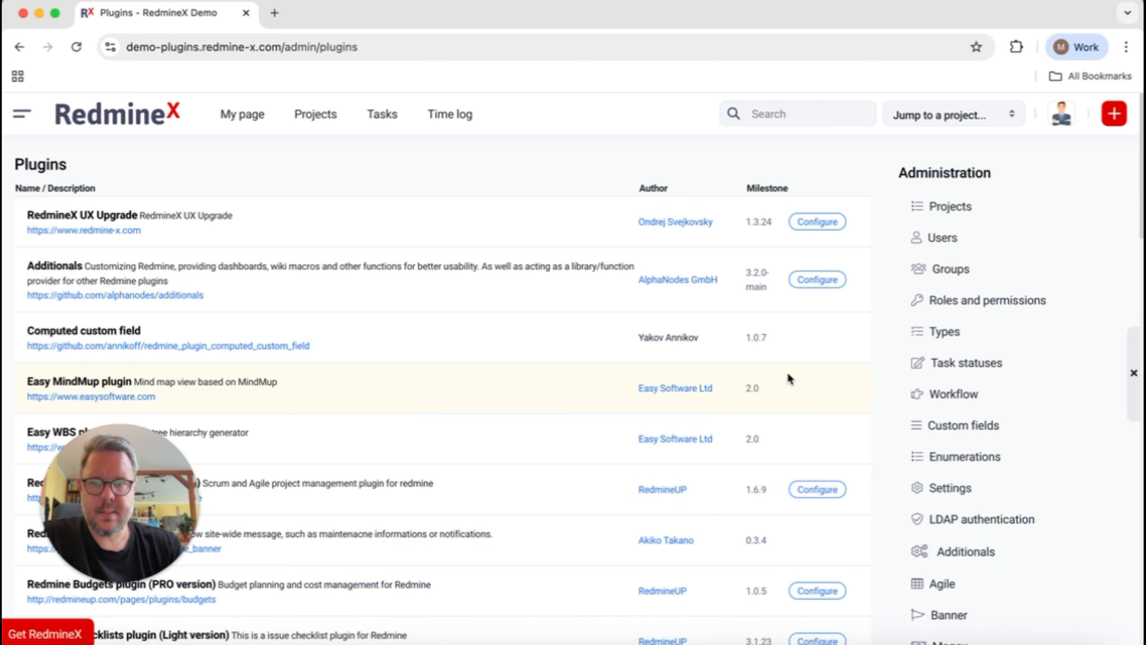
scroll(788, 376, "down", 20)
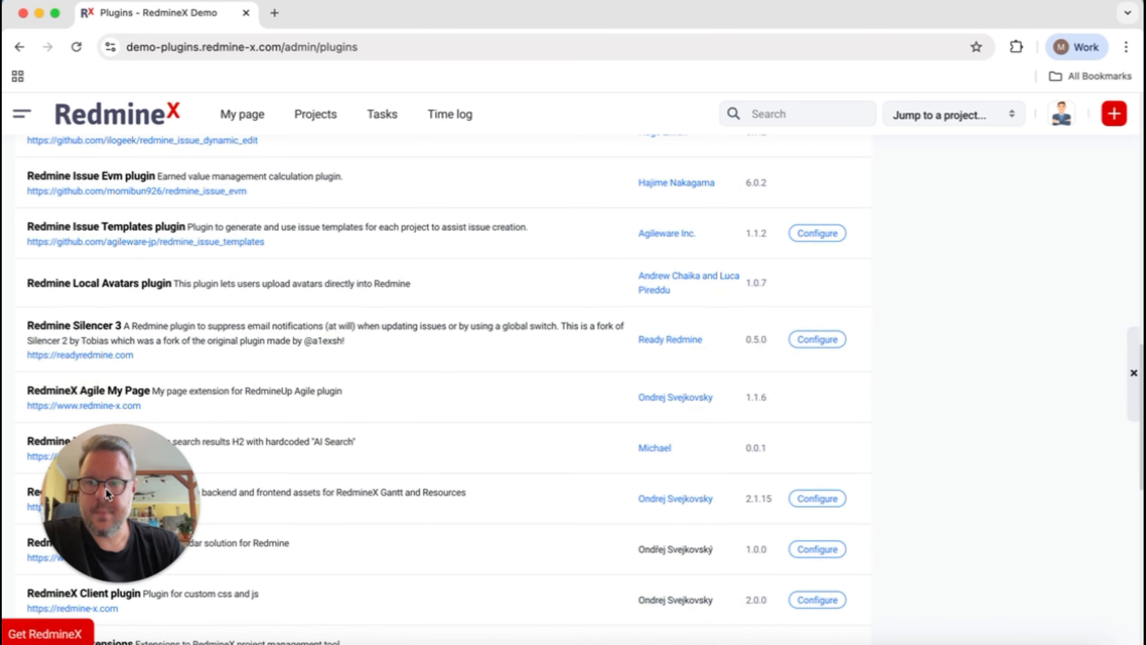
left_click_drag(99, 496, 969, 488)
scroll(138, 480, "down", 13)
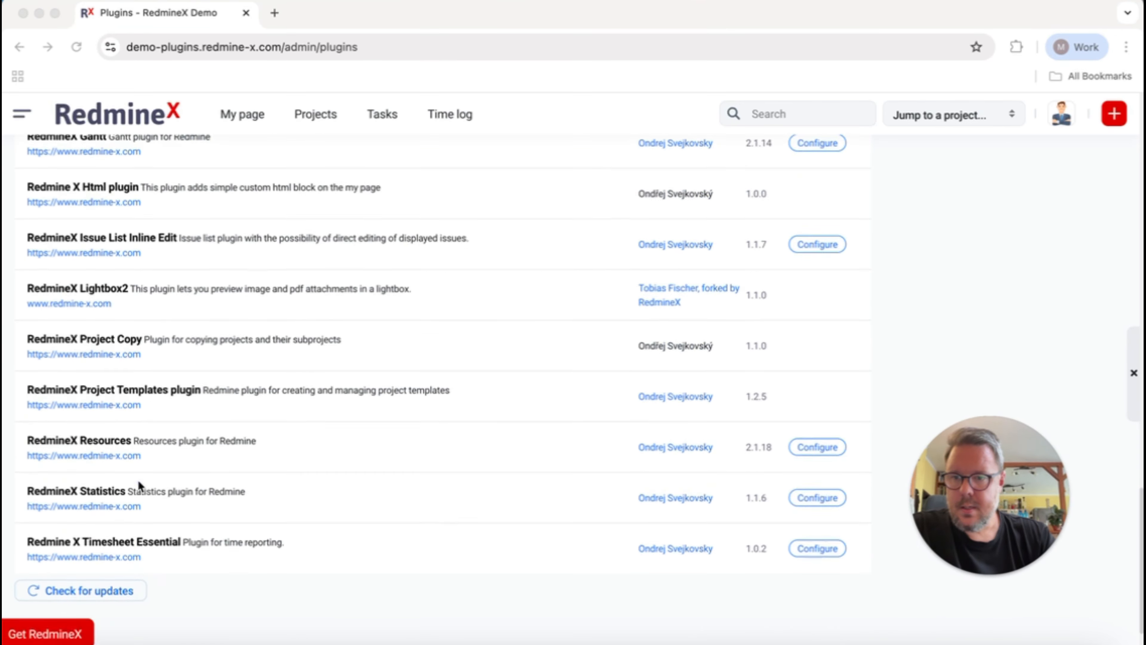
scroll(139, 481, "up", 5)
scroll(141, 482, "up", 2)
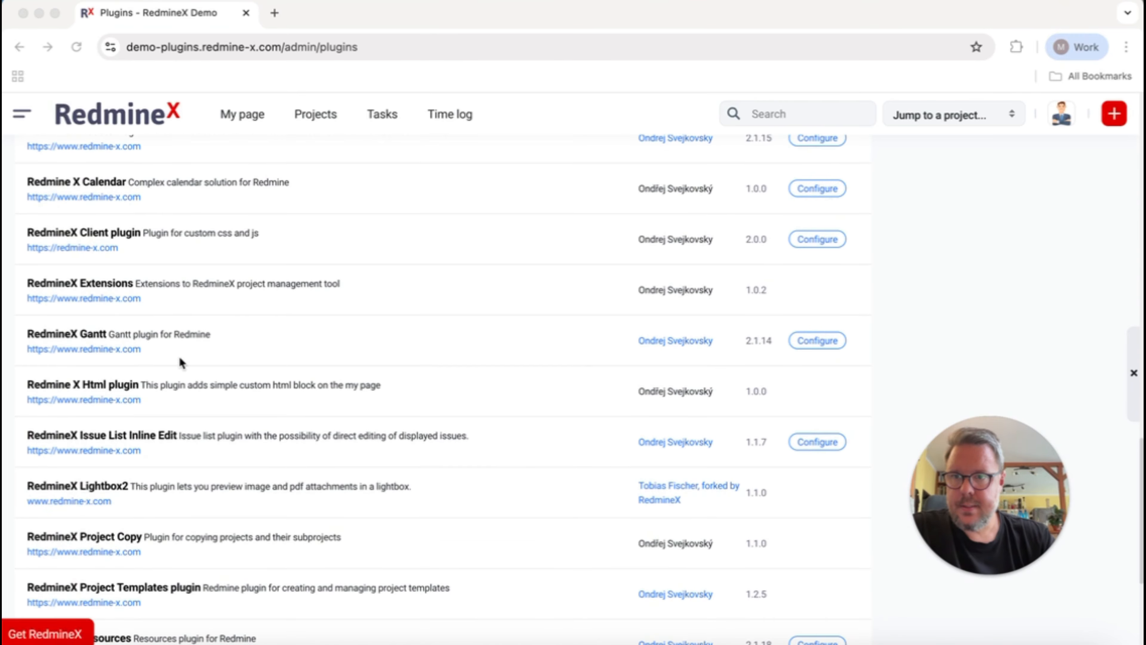
left_click(817, 300)
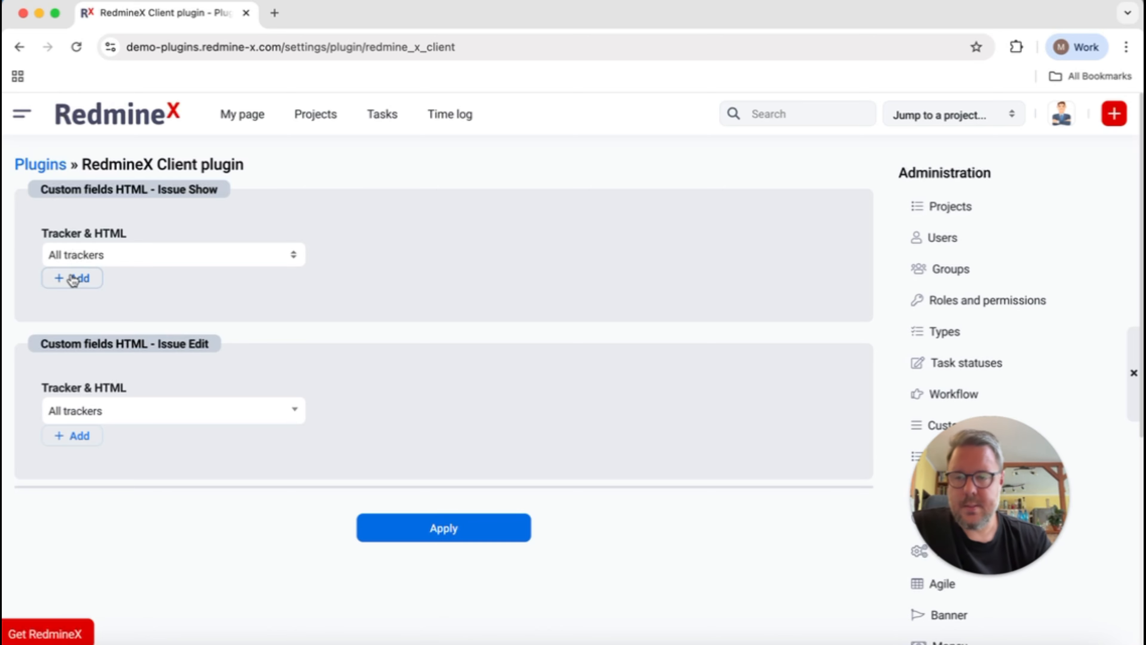
Add the Task tracker to the Custom fields HTML - Issue Show section and expand it to its HTML editor
left_click(152, 255)
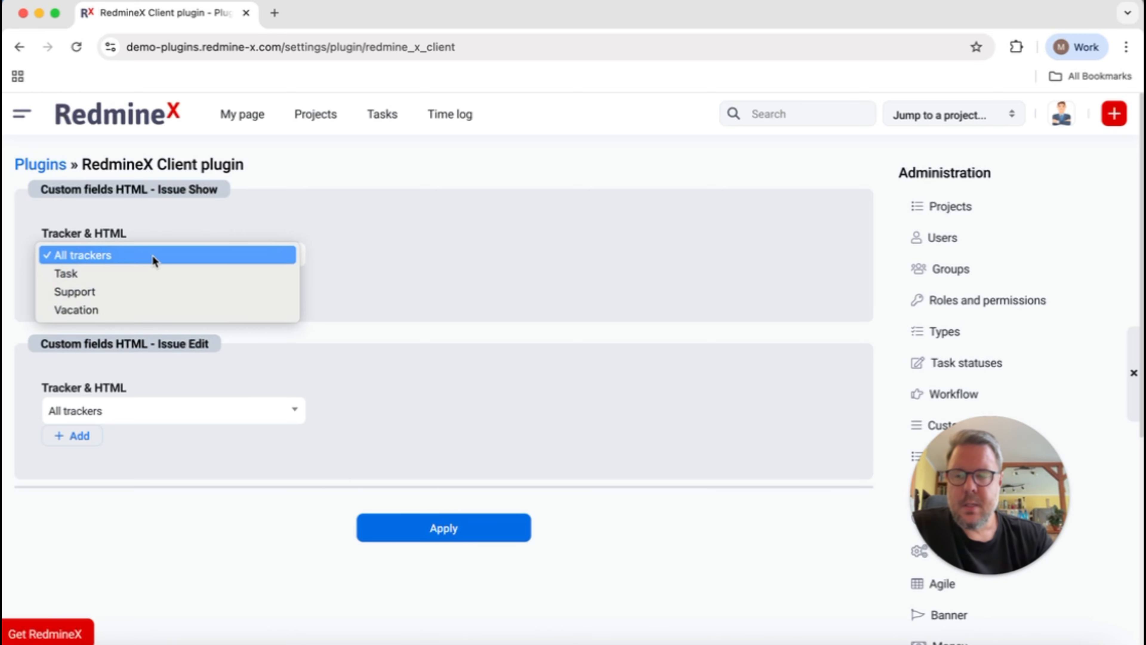
left_click(298, 224)
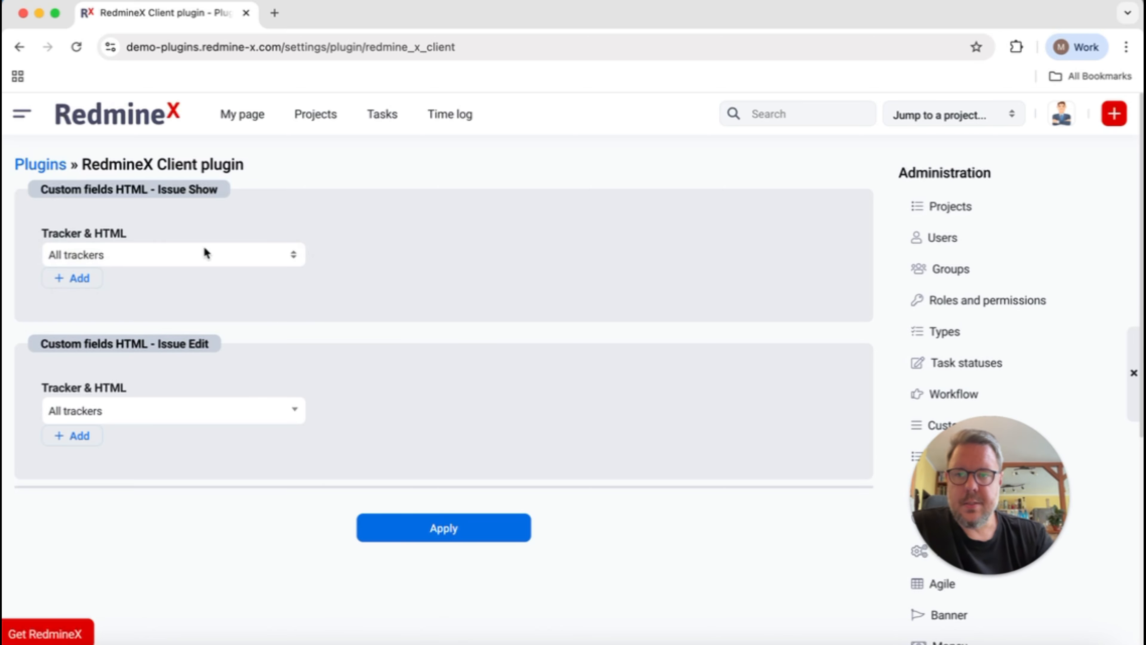
left_click(120, 255)
left_click(113, 274)
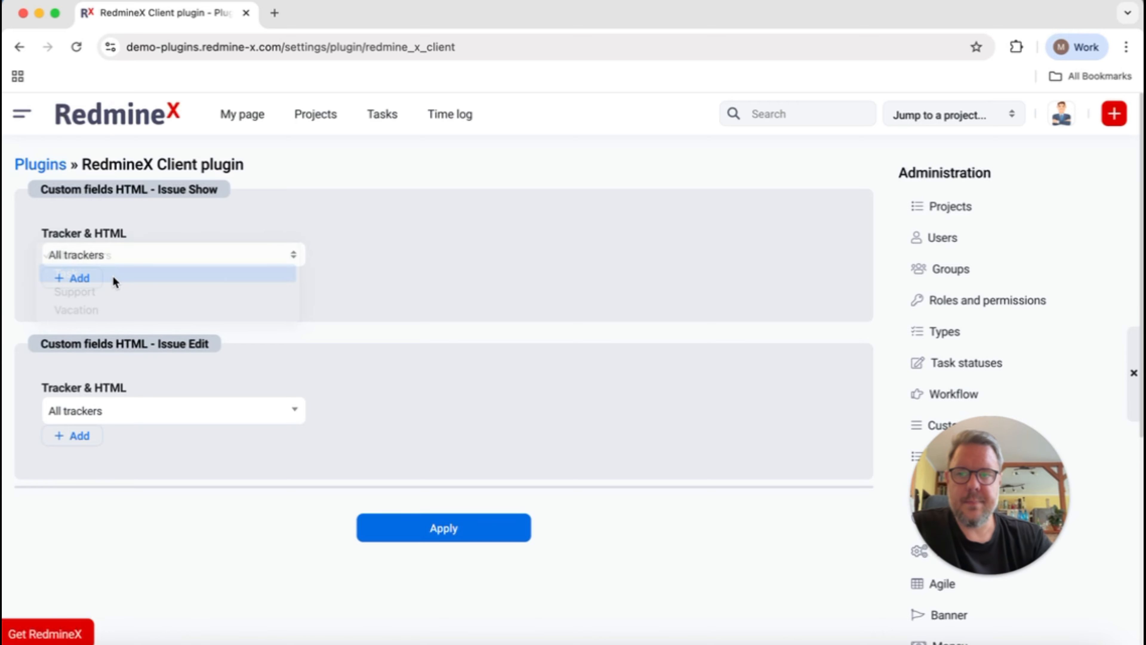
left_click(69, 281)
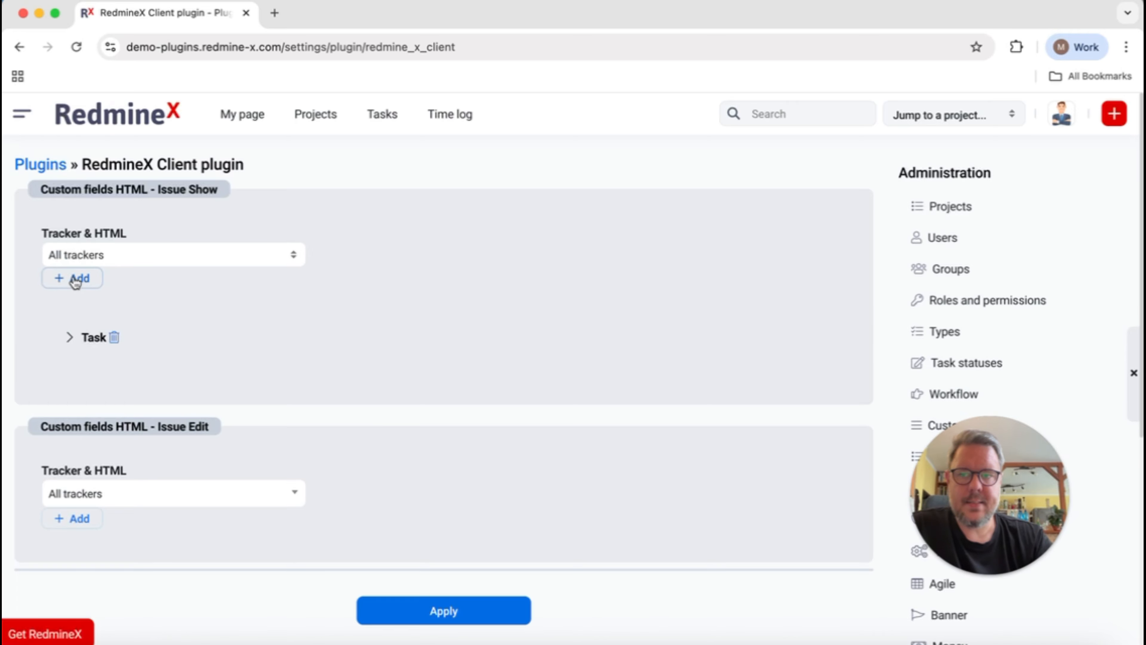
left_click(69, 338)
scroll(83, 336, "down", 3)
left_click(158, 345)
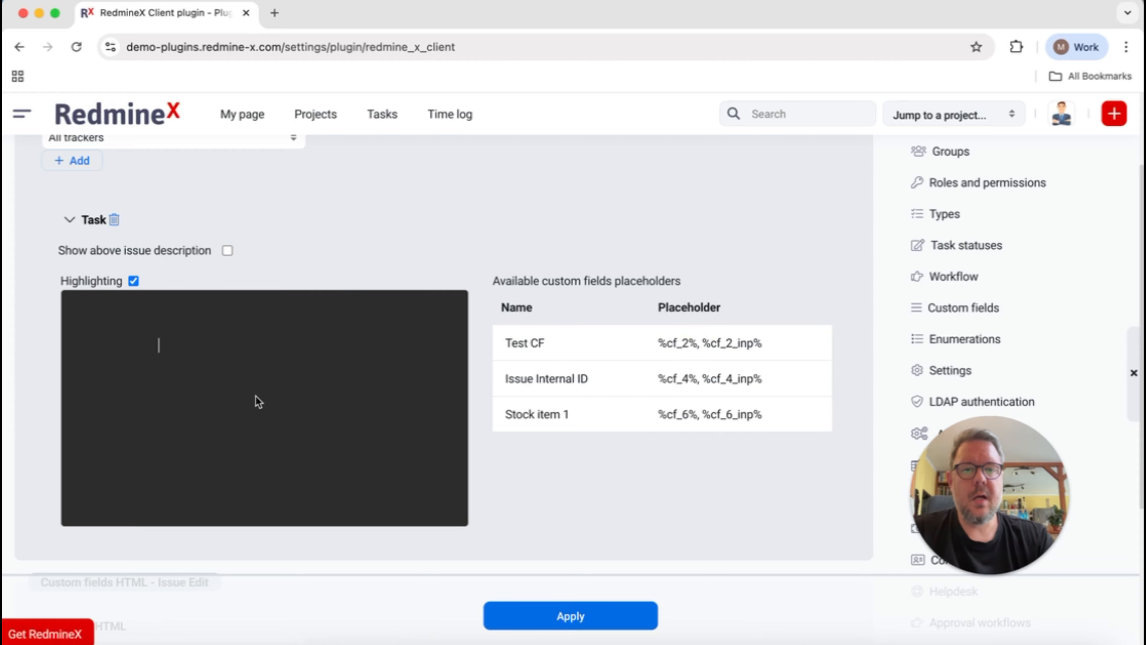
Open the task list in a separate browser tab and open the "CF testing issue" task for editing
right_click(381, 113)
left_click(392, 124)
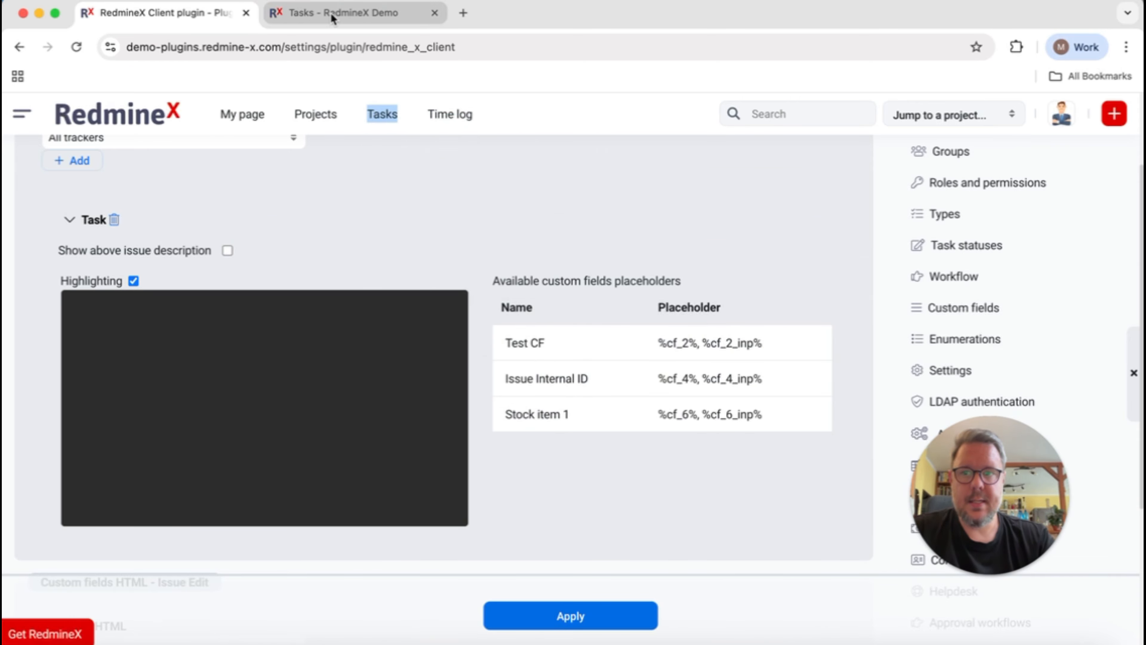
left_click(334, 16)
left_click(286, 310)
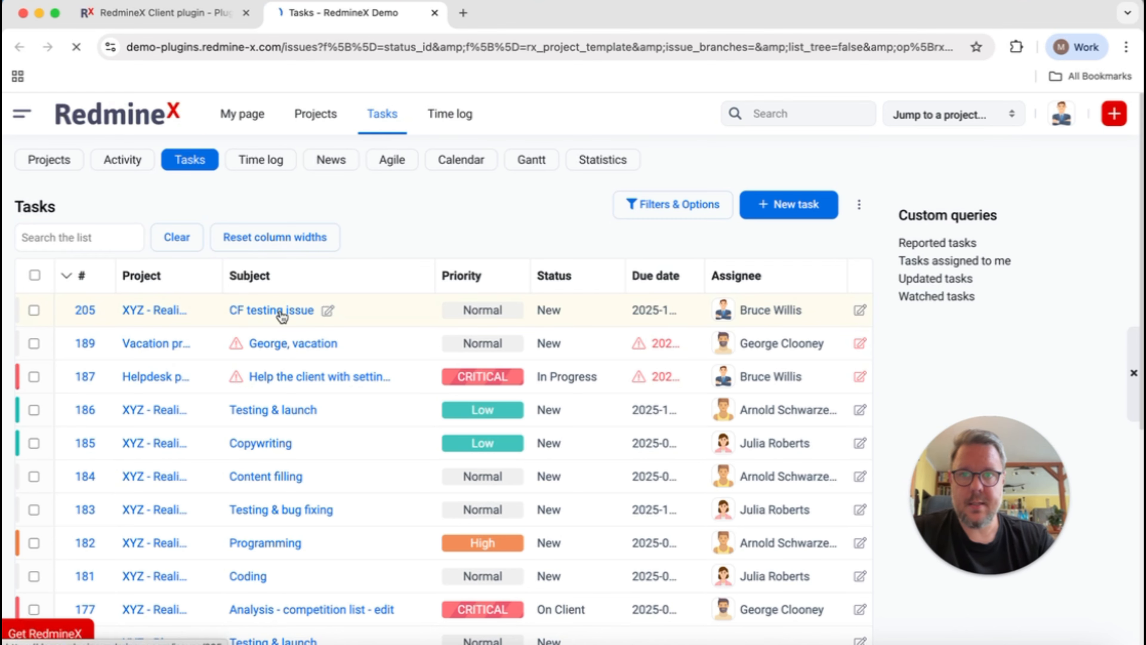
left_click(794, 291)
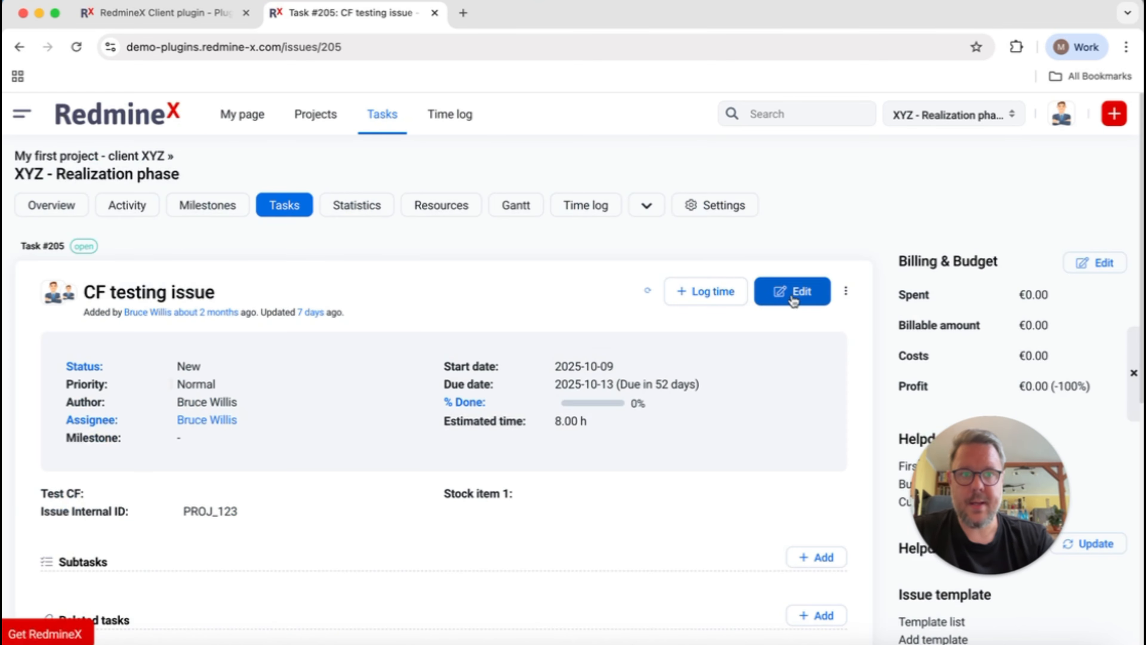
Return to the RedmineX Client plugin settings and examine the tracker choices, the Task entry's HTML editor and the custom field placeholders
left_click(228, 19)
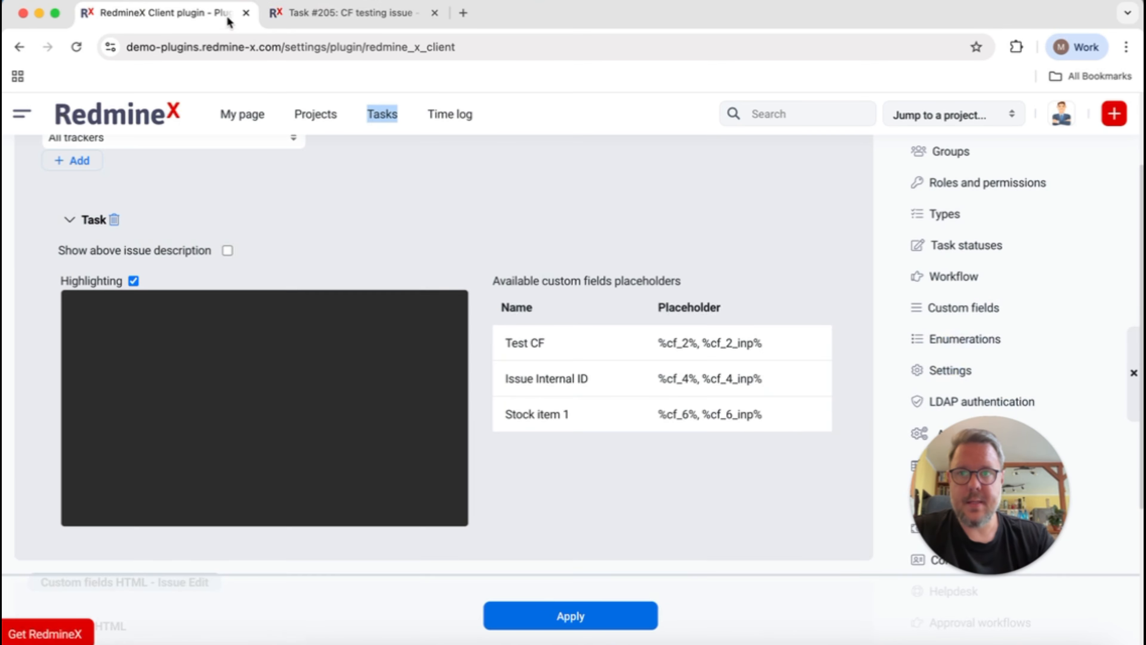
scroll(161, 224, "up", 3)
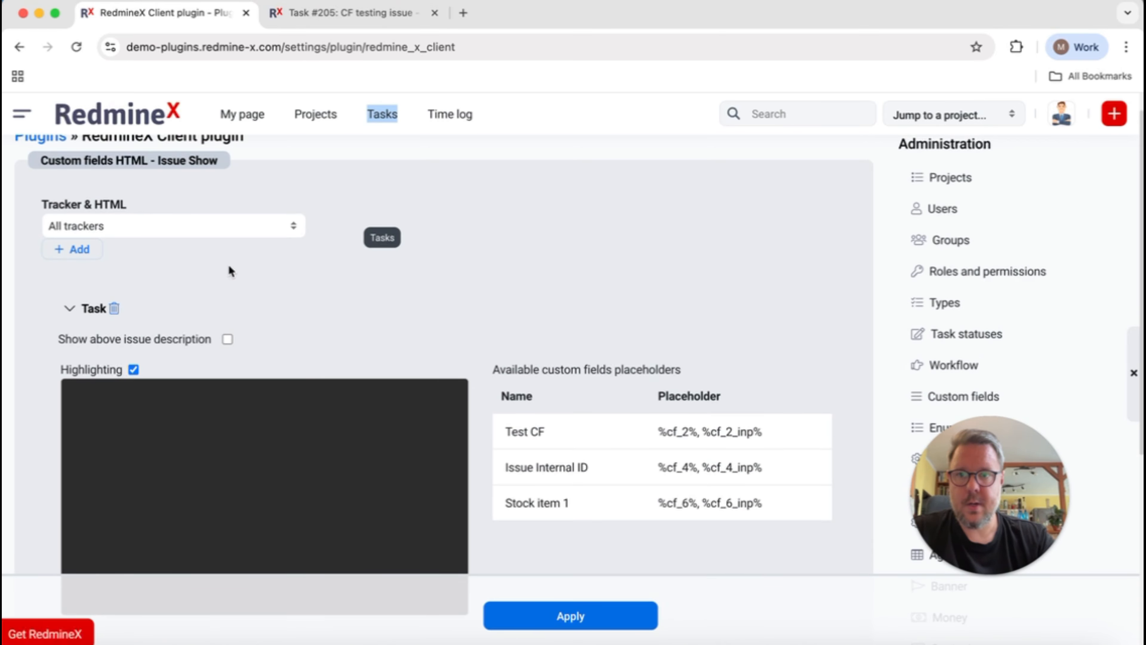
scroll(228, 271, "down", 10)
scroll(506, 403, "up", 9)
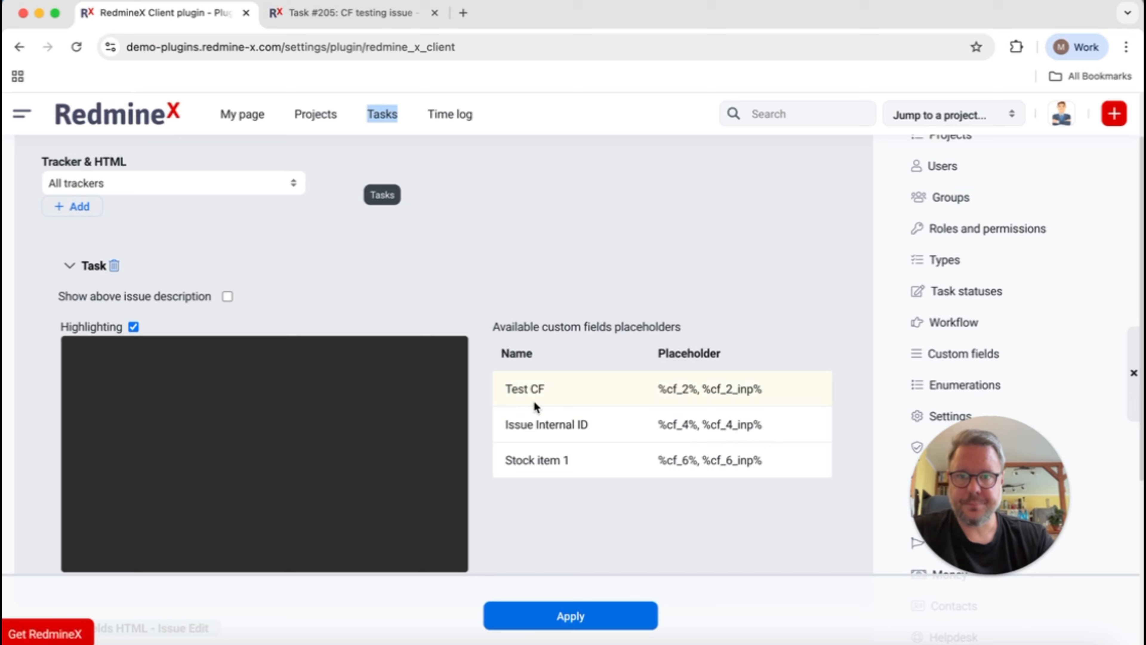
scroll(539, 397, "down", 1)
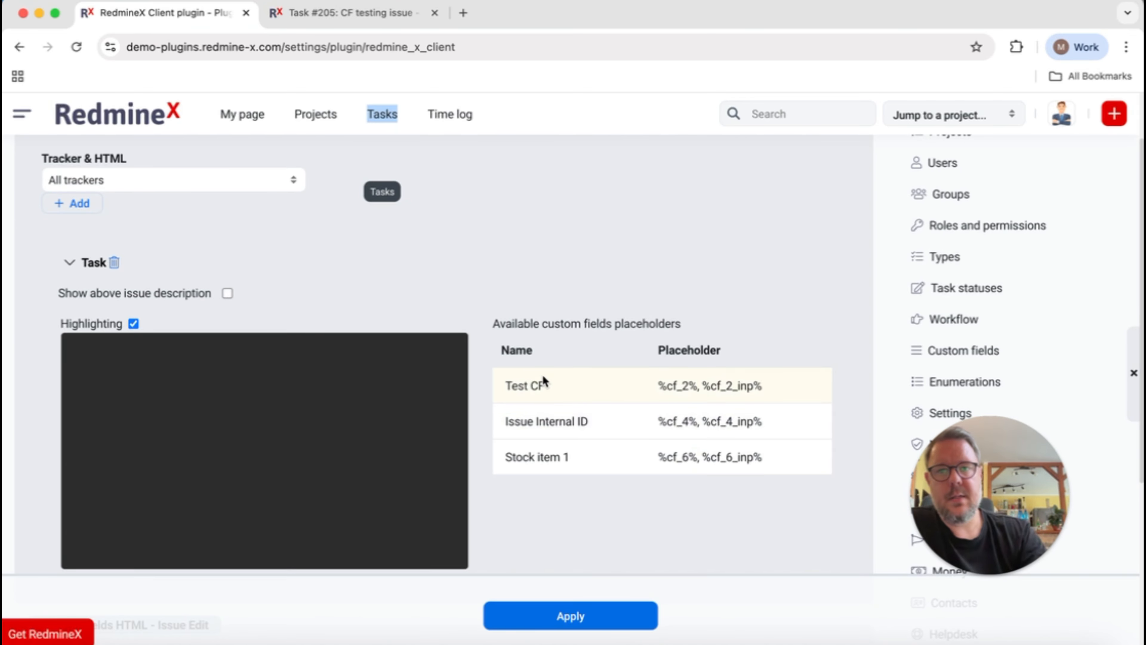
left_click(226, 180)
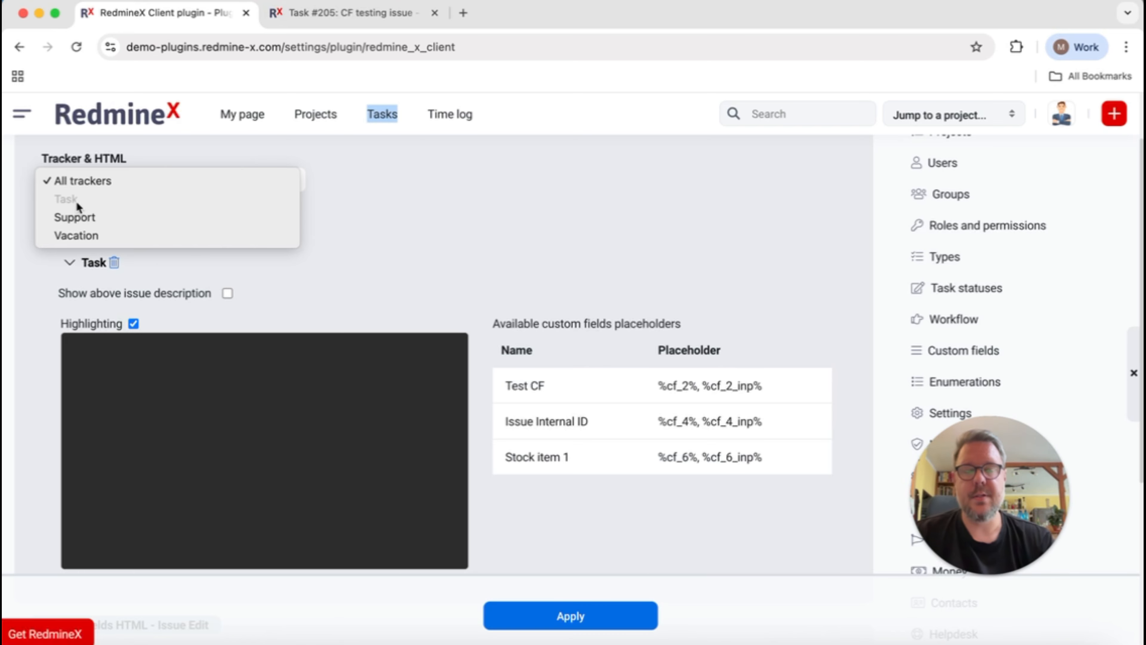
left_click(625, 235)
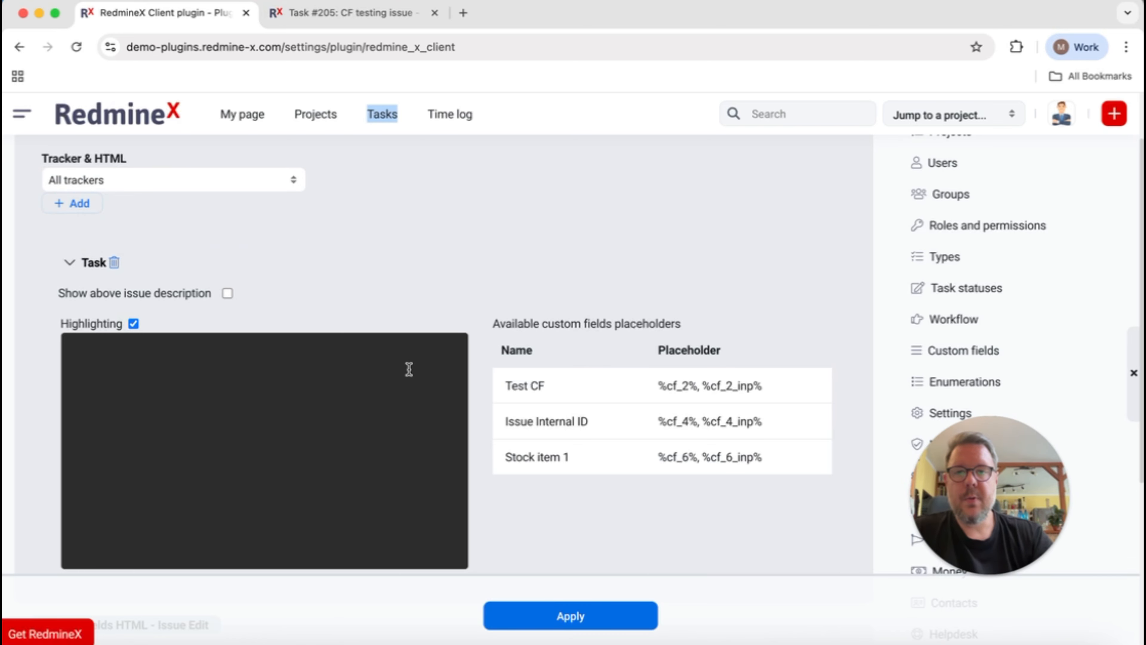
left_click(246, 422)
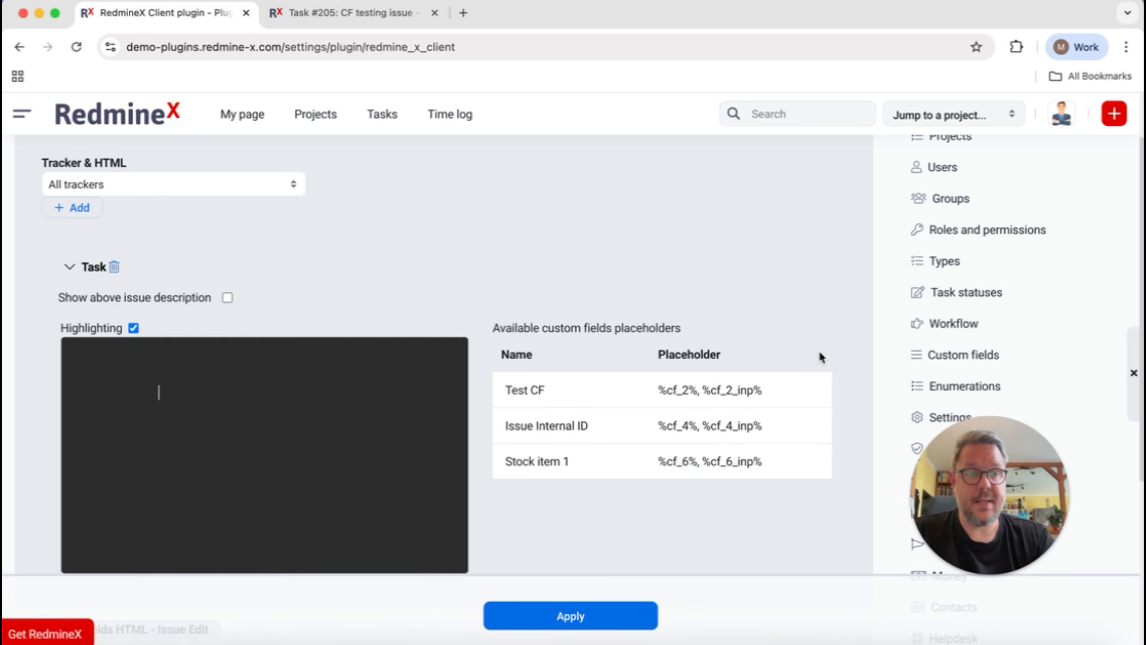
Start a new task type in the administration, name it "Onboarding" and keep New as its default status
scroll(820, 351, "up", 3)
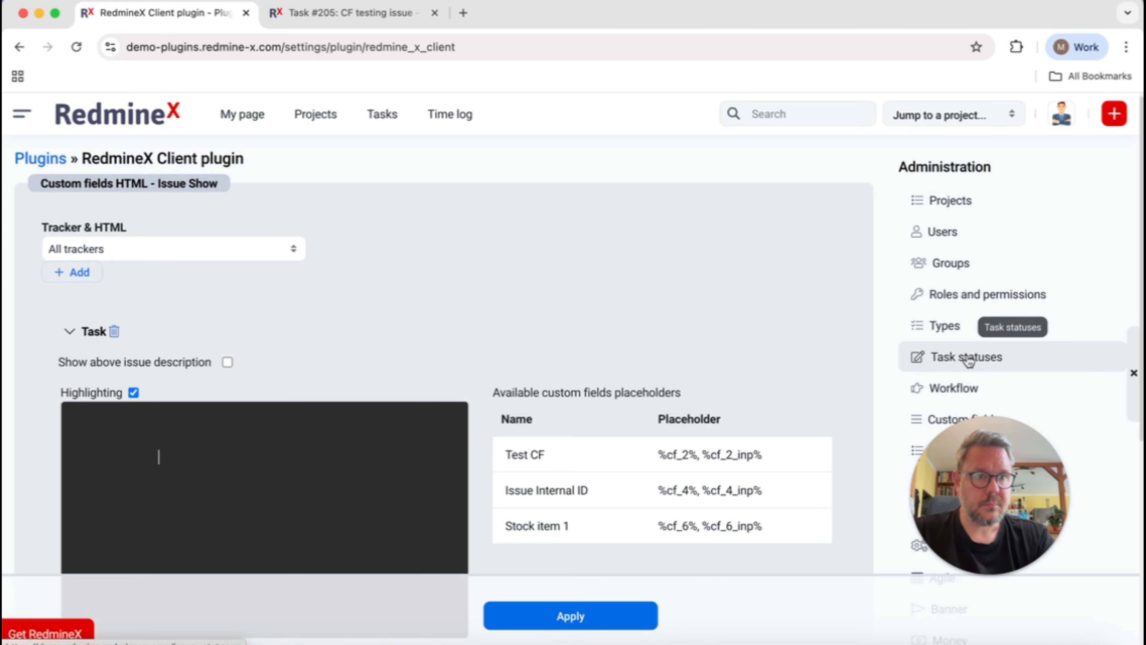
left_click(944, 326)
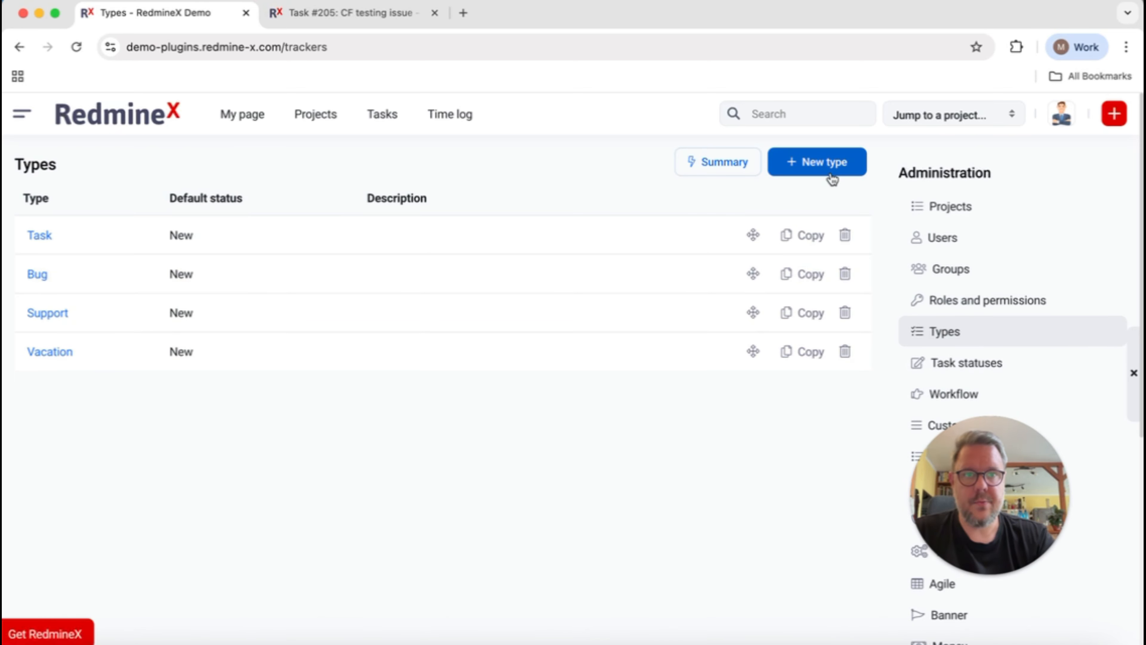
left_click(817, 164)
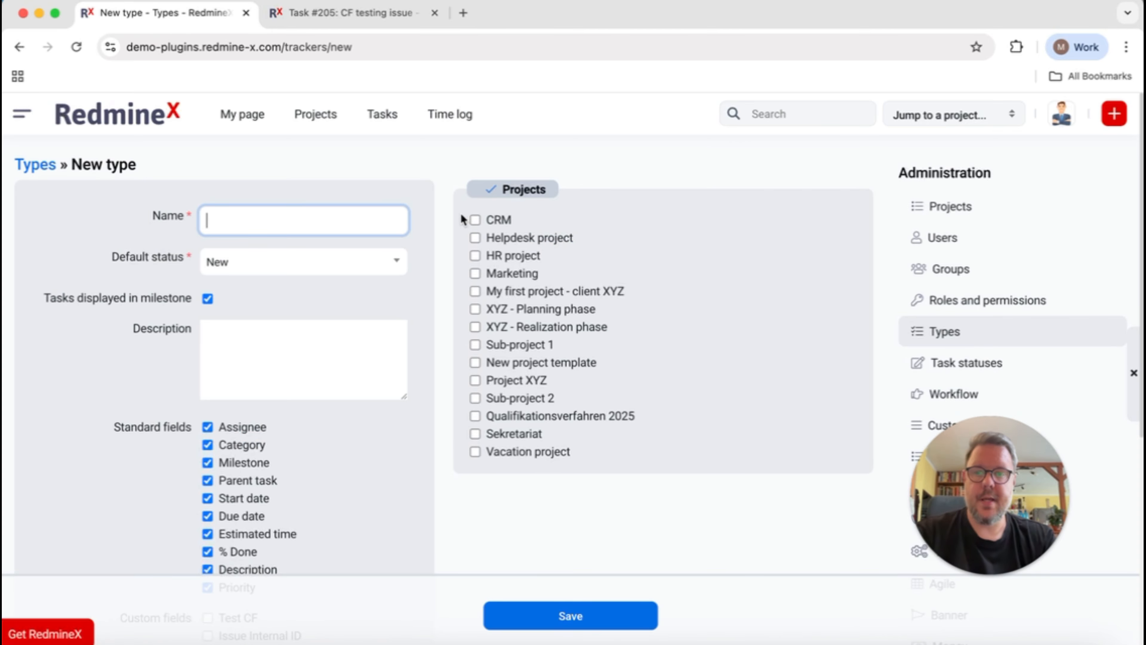
type("Onboarding")
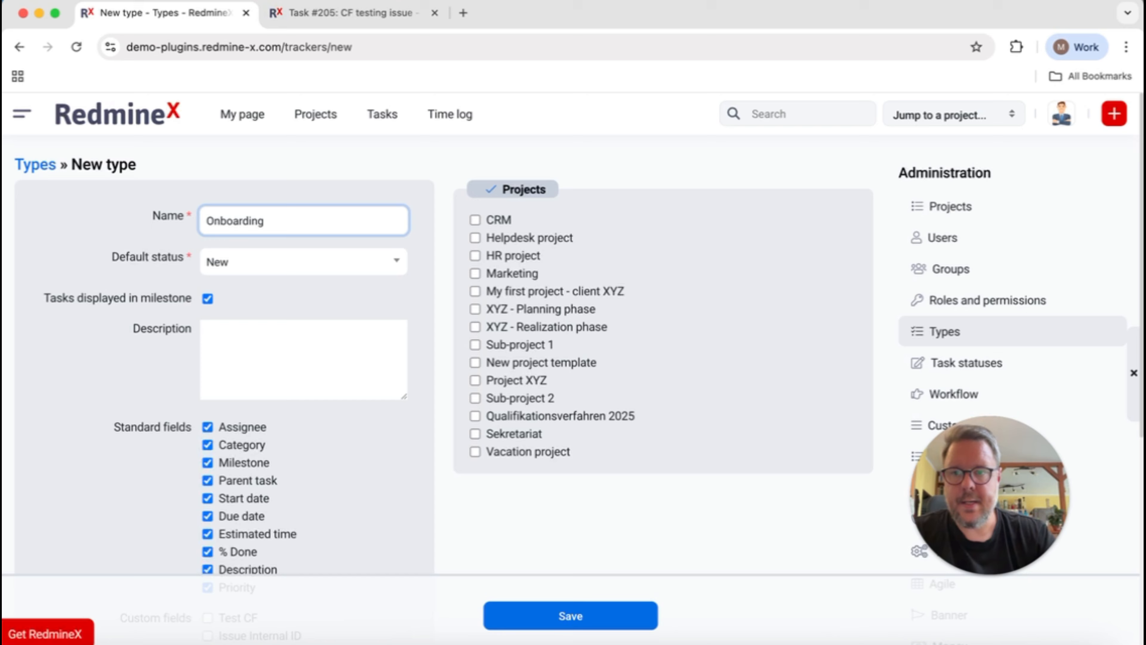
left_click(240, 273)
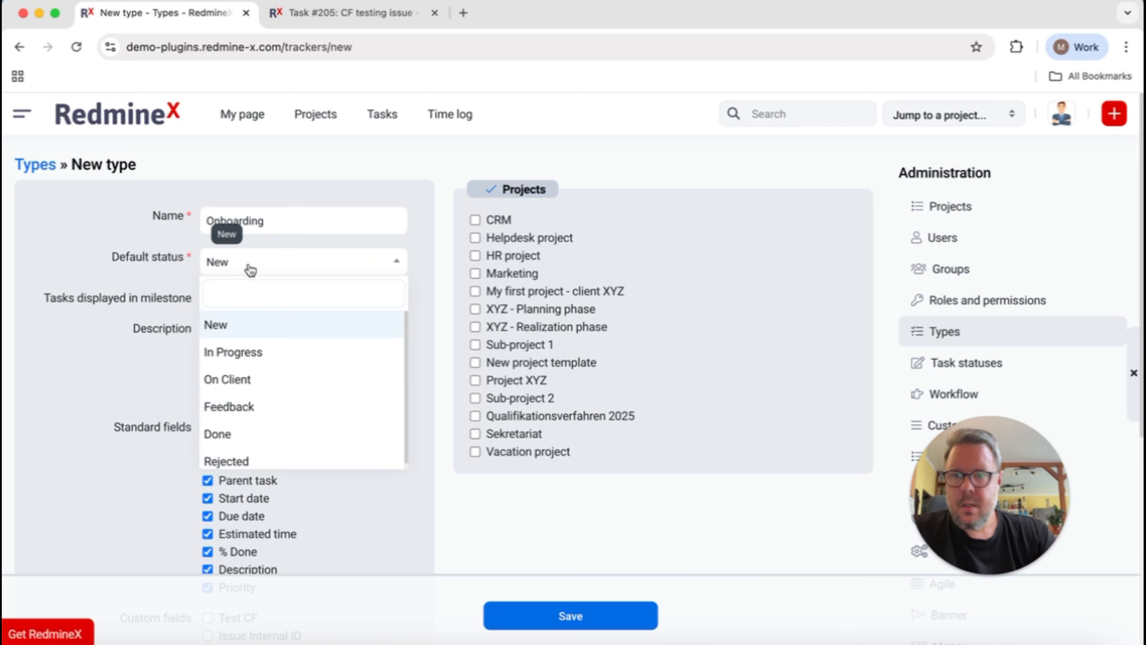
left_click(247, 267)
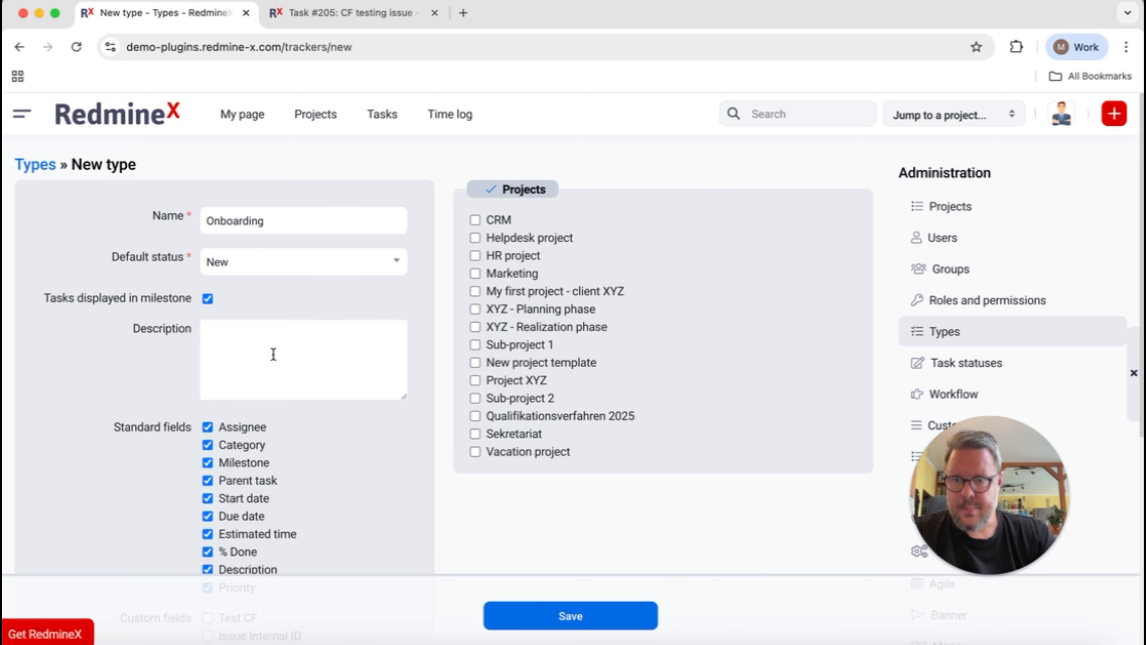
Exclude % Done and Estimated time from the standard fields of the Onboarding type
scroll(273, 353, "down", 3)
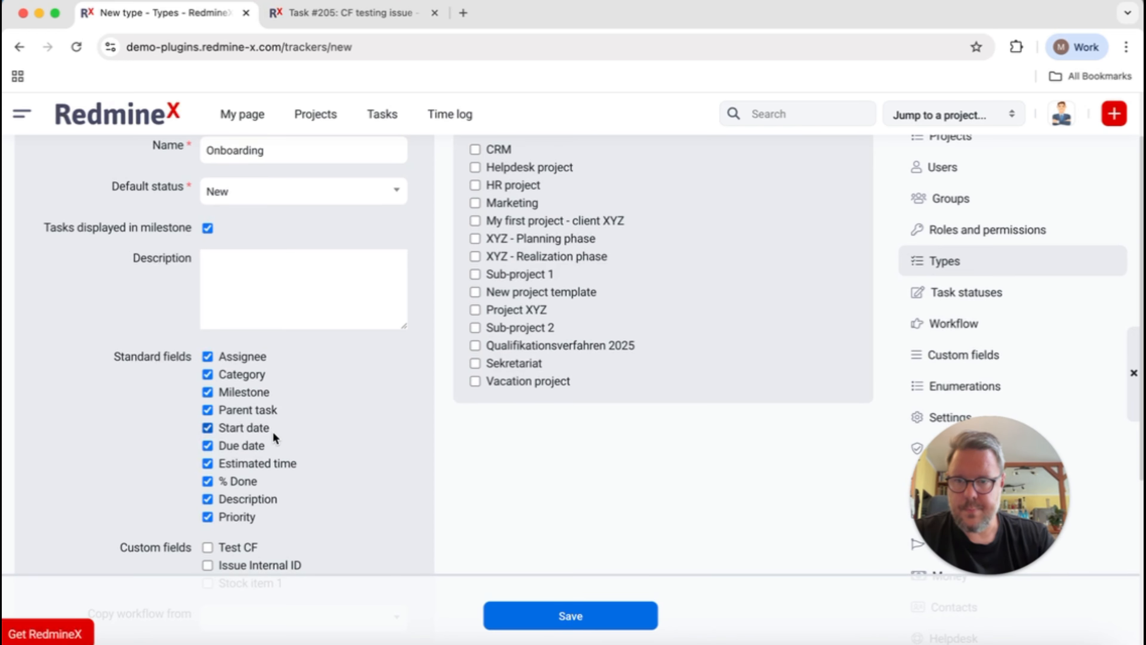
scroll(273, 431, "down", 1)
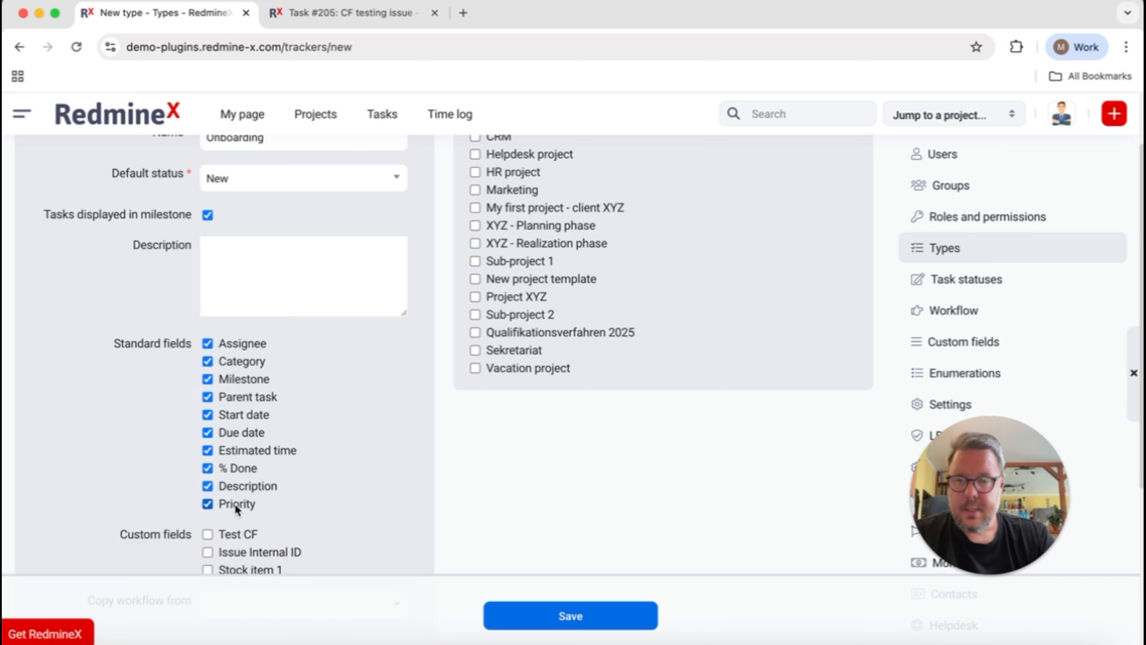
left_click(207, 469)
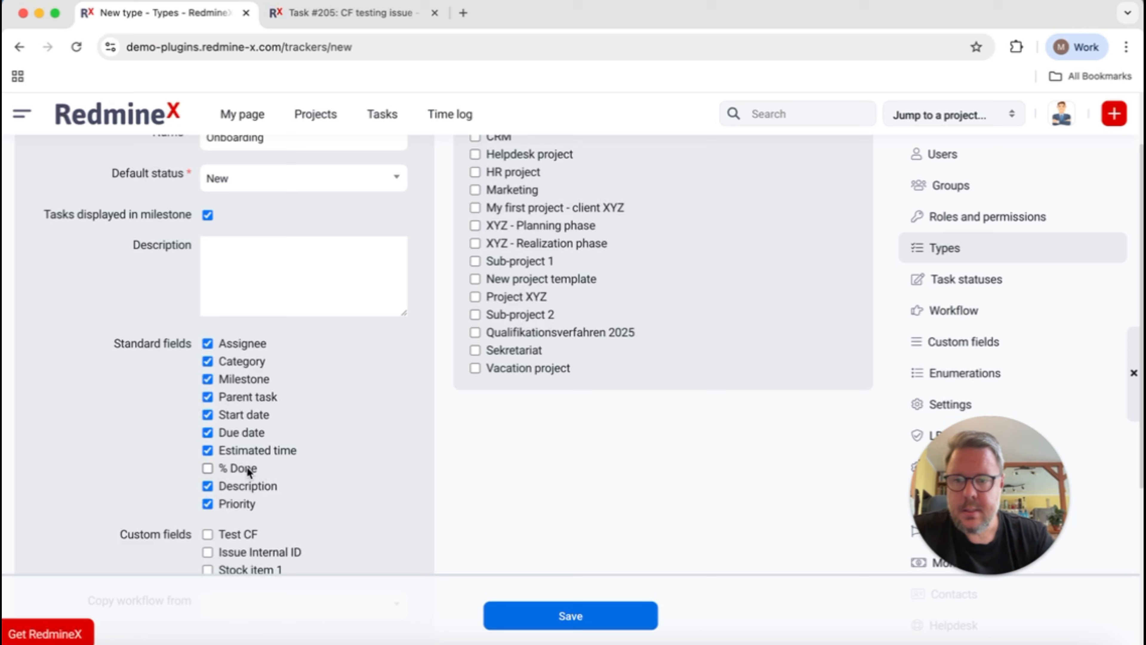
left_click(208, 451)
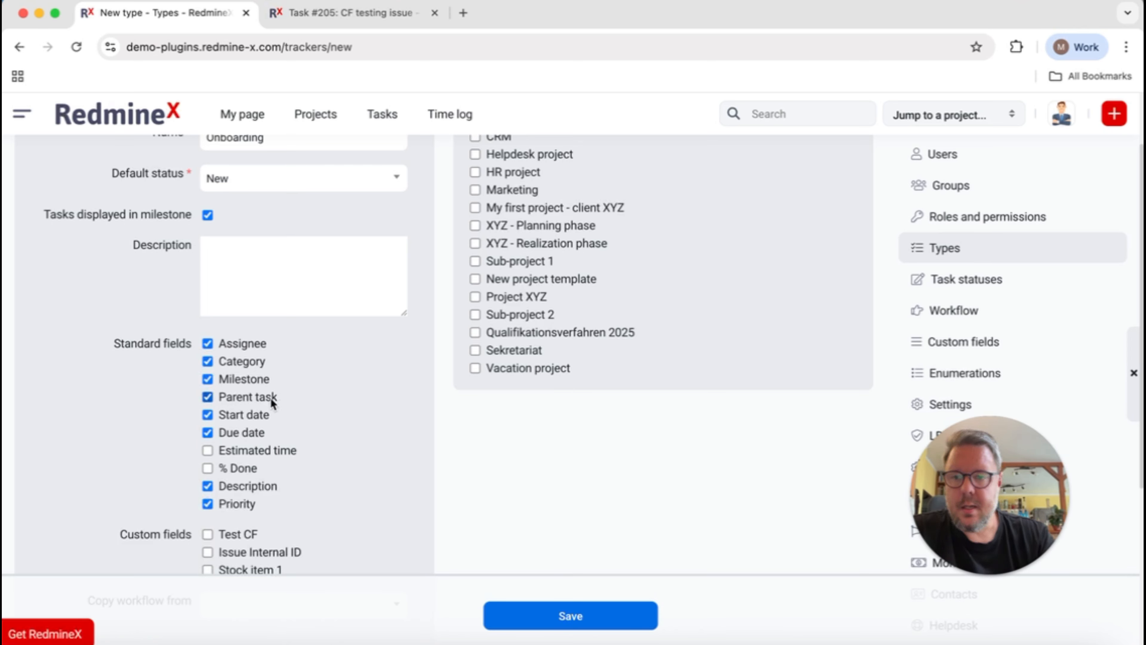
Exclude Milestone and Category from the Onboarding type's standard fields and copy its workflow from the Task type
left_click(207, 380)
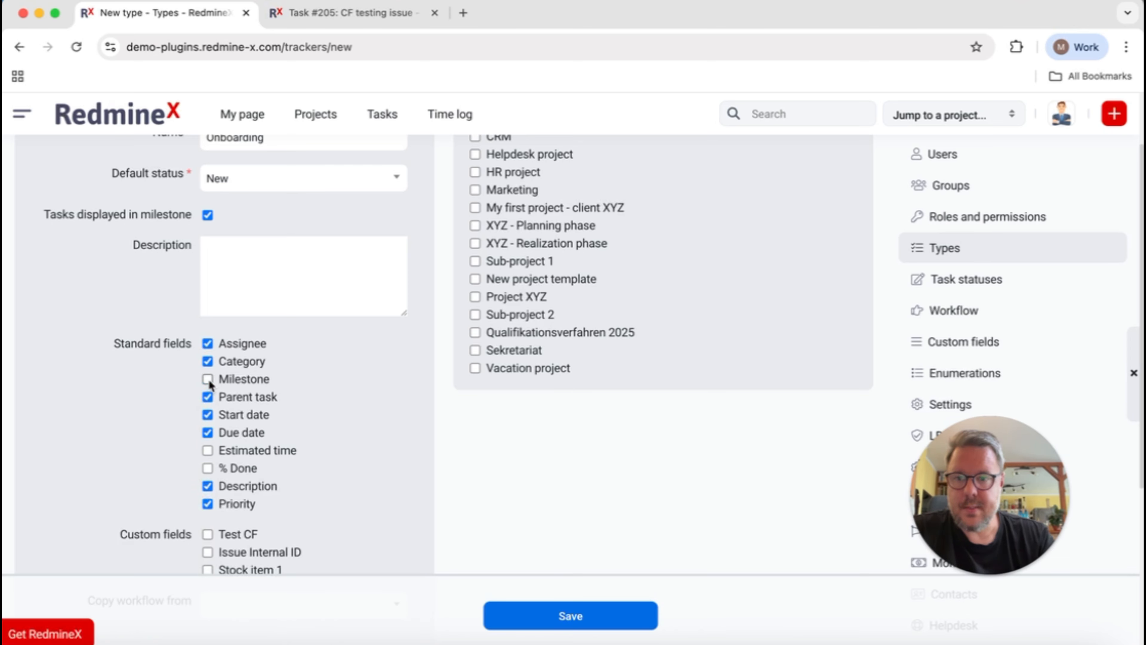
left_click(208, 361)
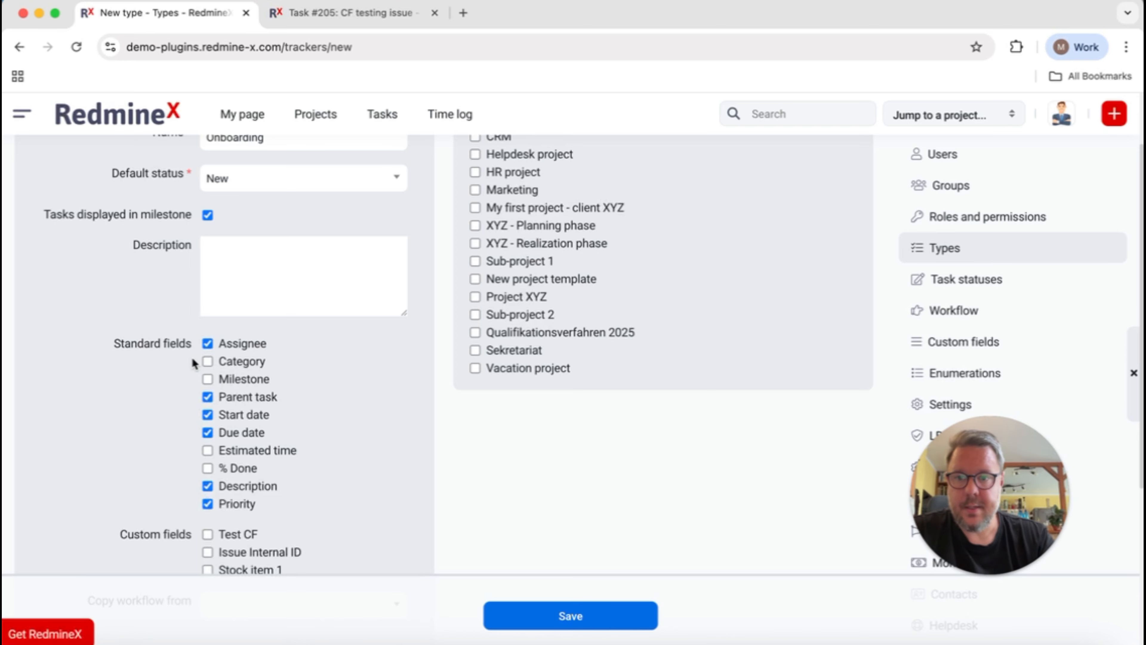
scroll(322, 345, "down", 3)
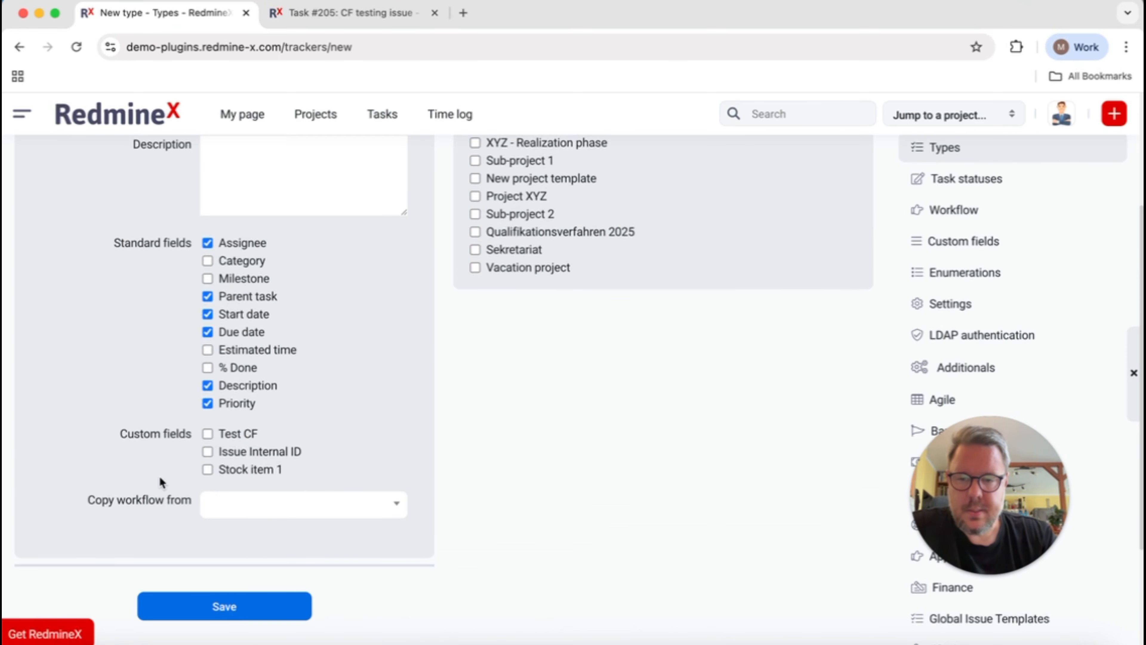
left_click(322, 510)
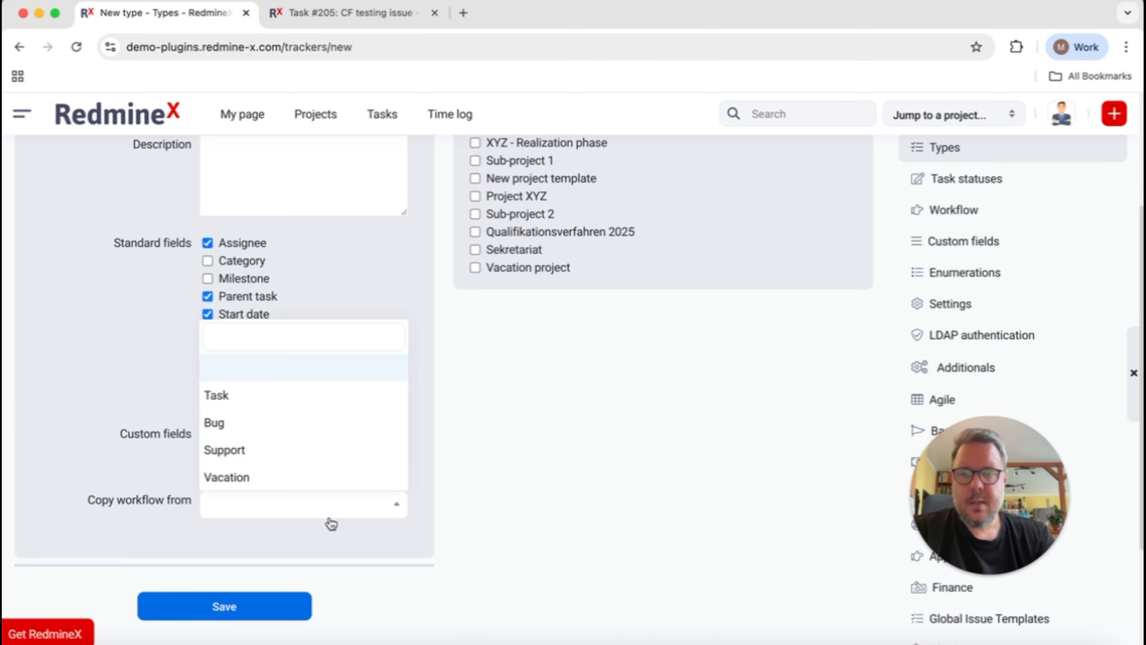
left_click(234, 394)
Enable the Onboarding type for all listed projects and save it
scroll(569, 432, "up", 5)
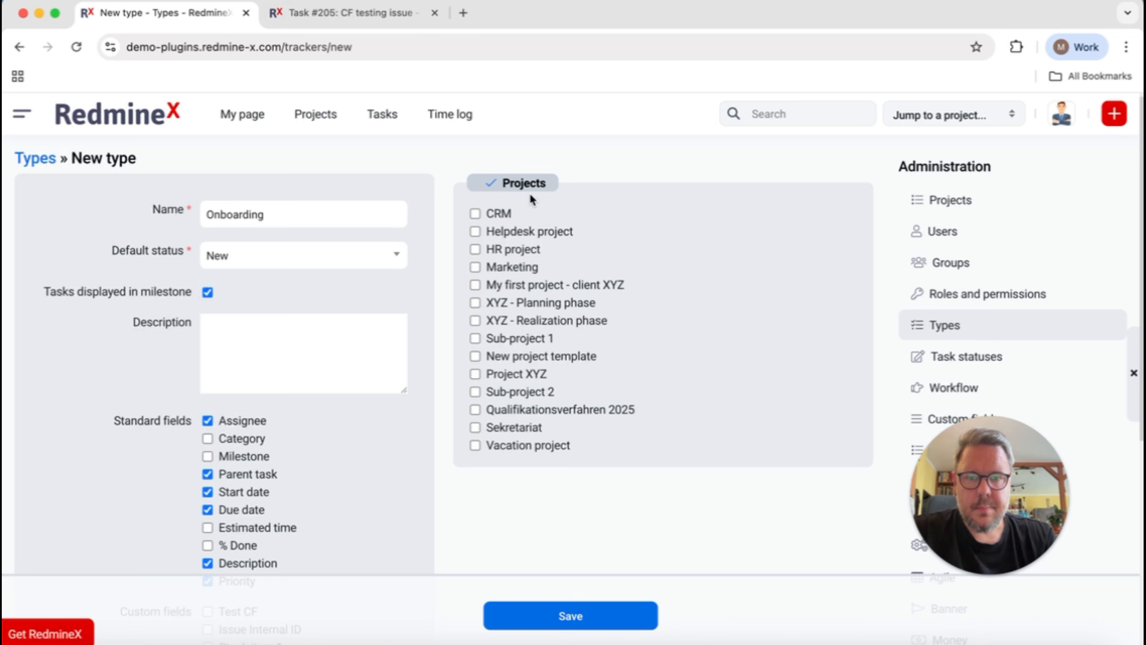
left_click(496, 183)
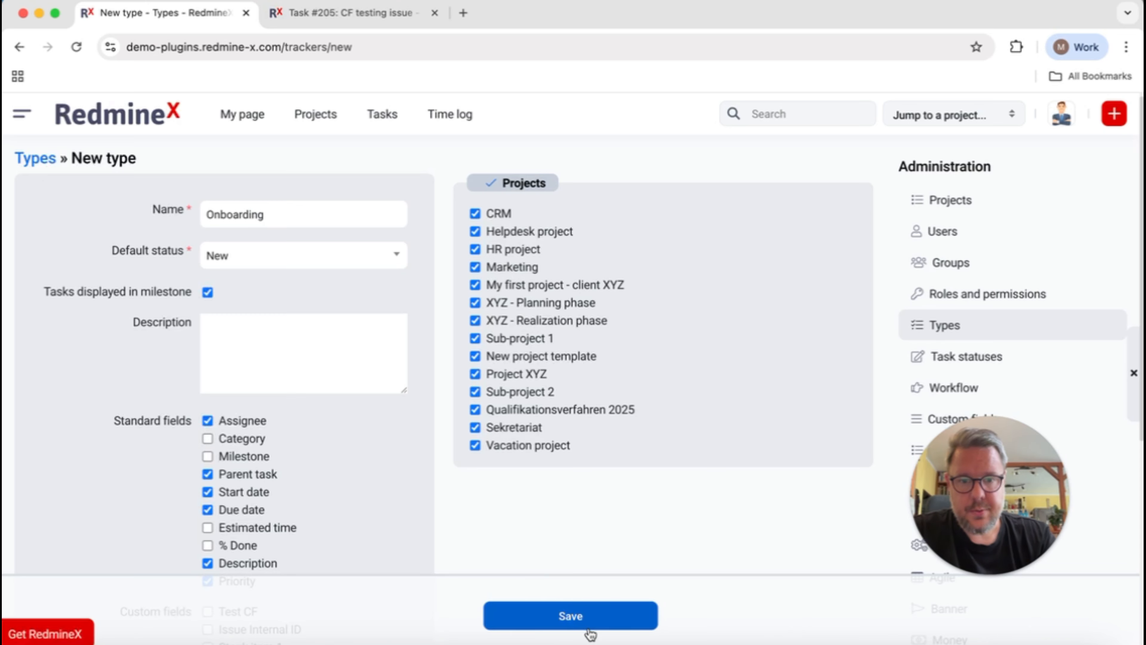
left_click(597, 618)
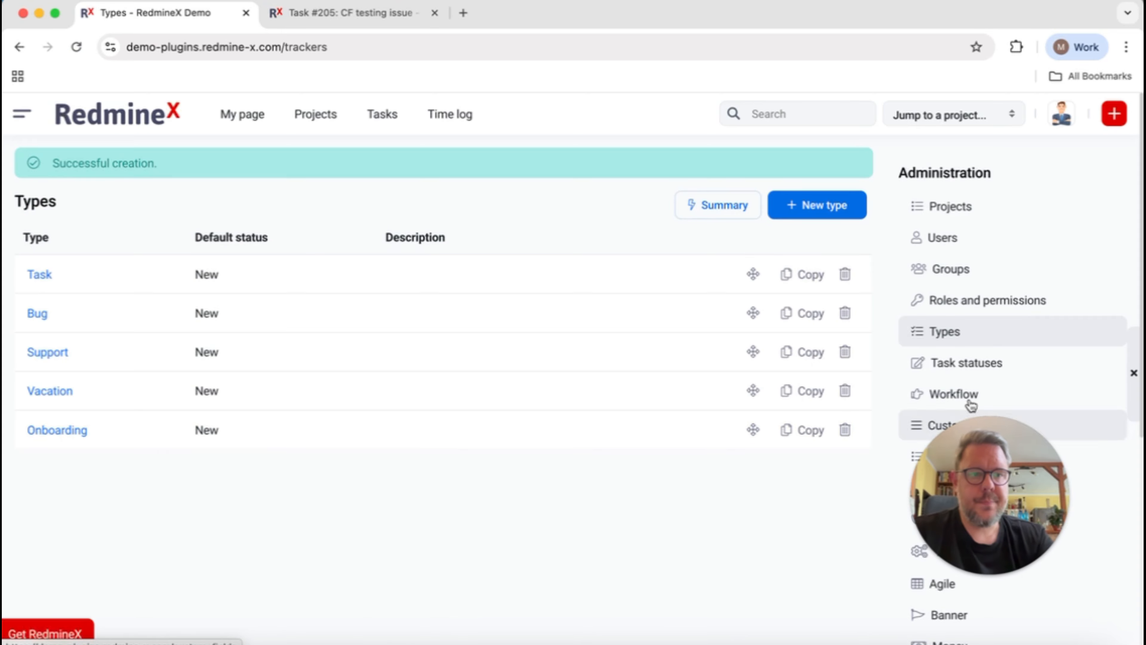
Start a new custom field for tasks in the administration, keep the Text format and name it "Name"
scroll(1062, 322, "down", 3)
left_click(995, 323)
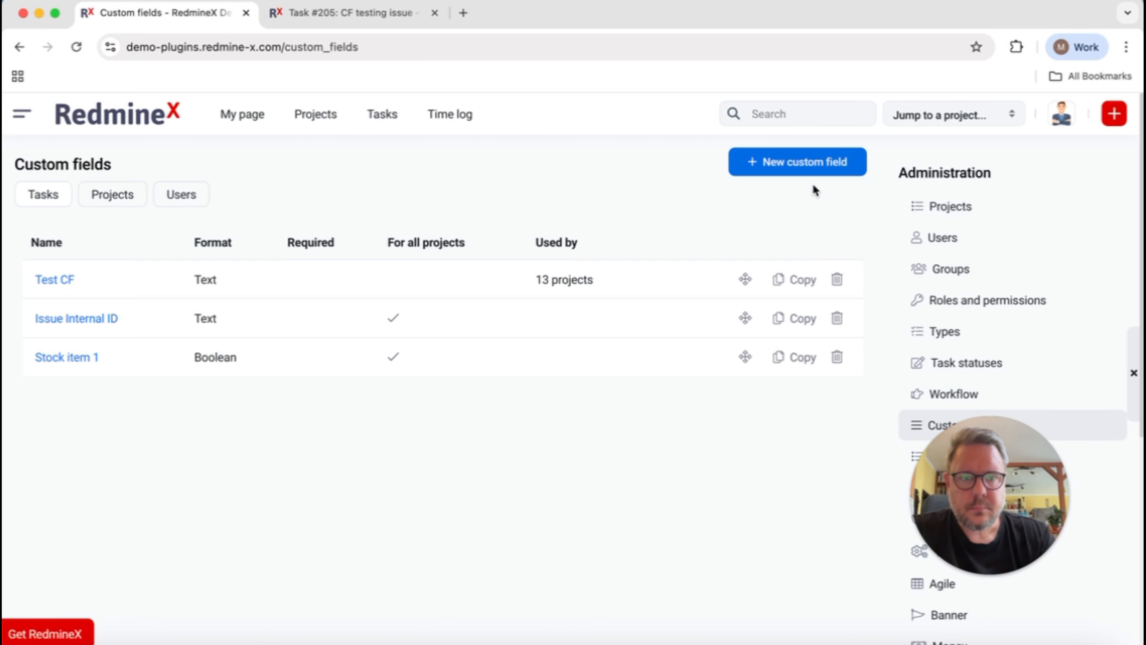
left_click(812, 170)
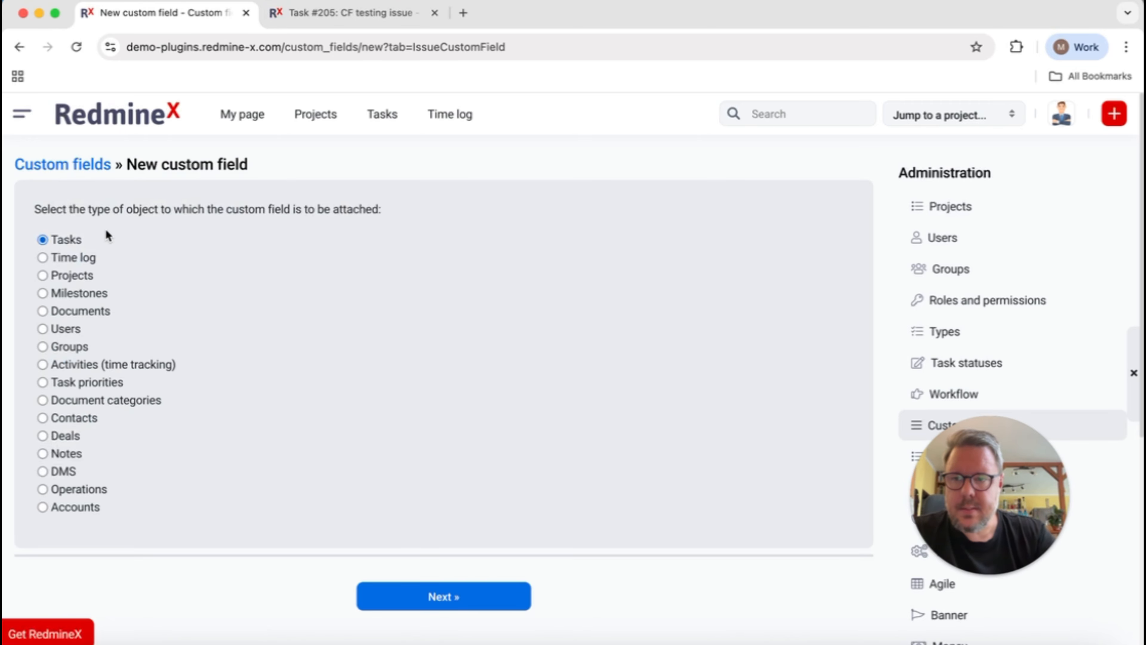
left_click(469, 601)
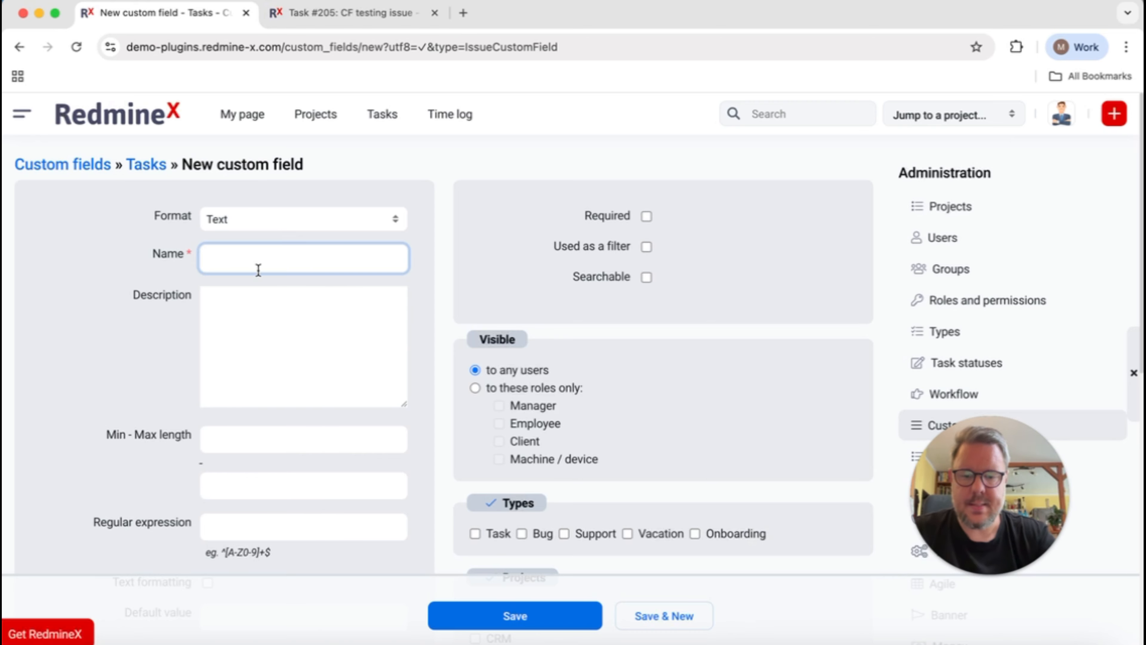
type("Fir")
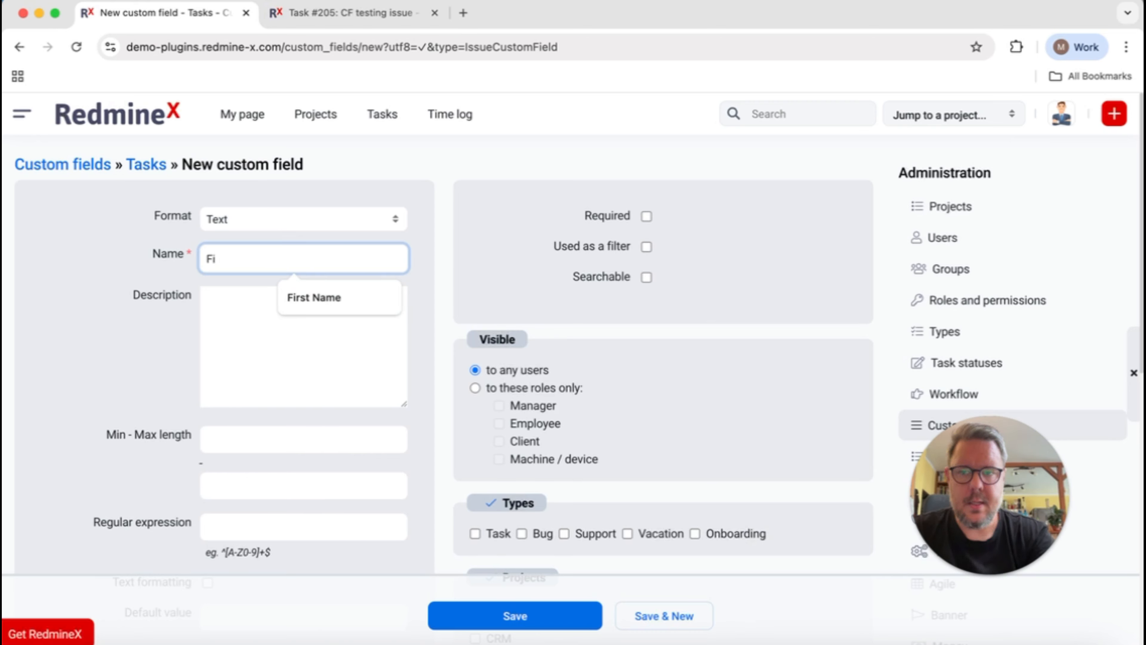
key("BackSpace")
key("BackSpace")
type("Name")
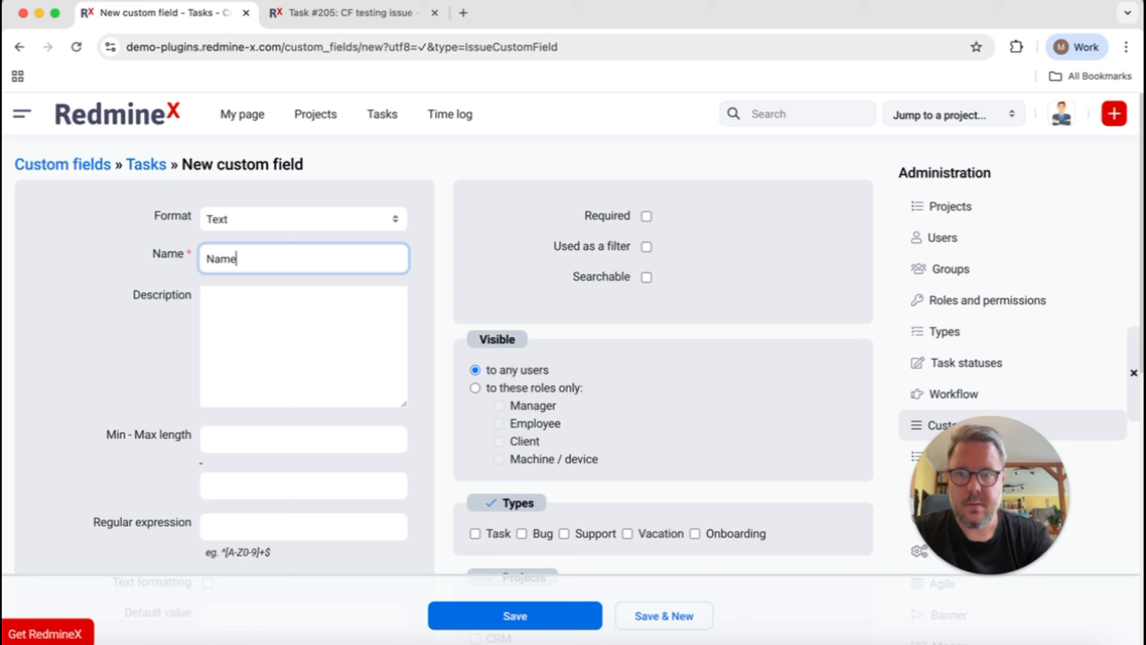
Make the Name custom field searchable and usable as a filter
scroll(306, 339, "down", 1)
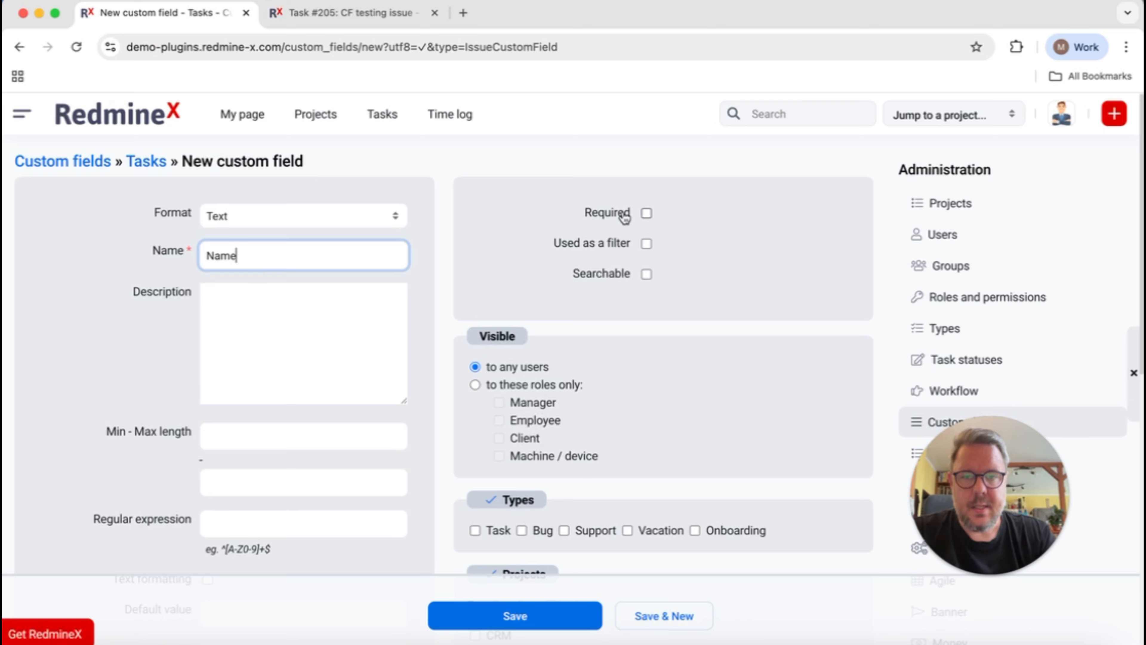
left_click(614, 244)
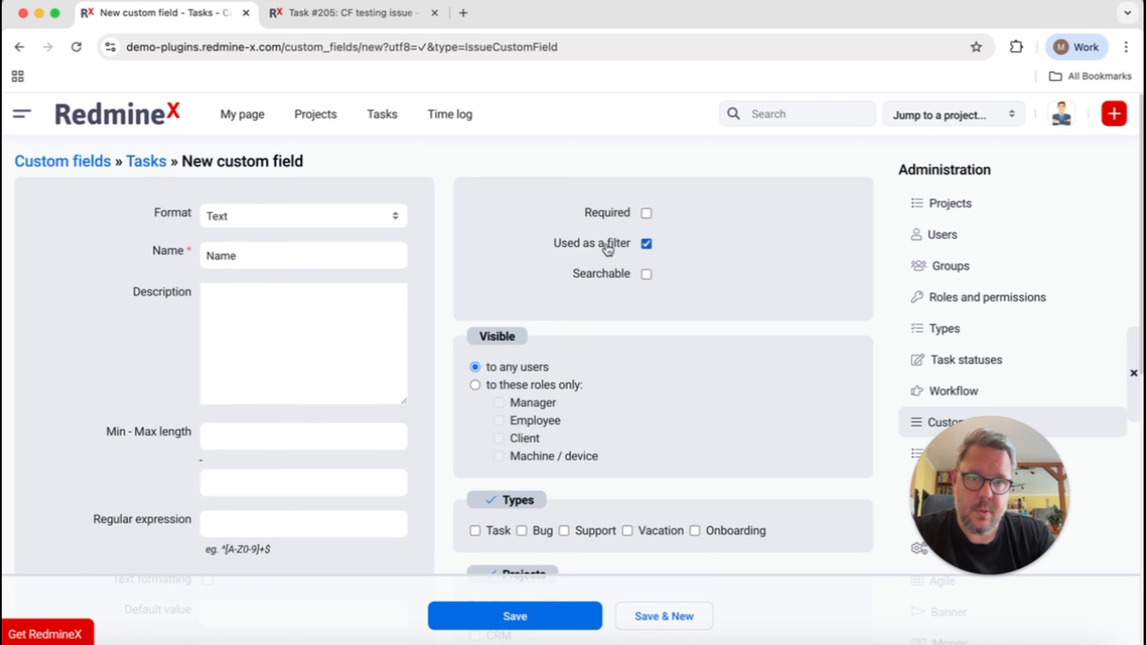
left_click(611, 280)
scroll(463, 284, "down", 1)
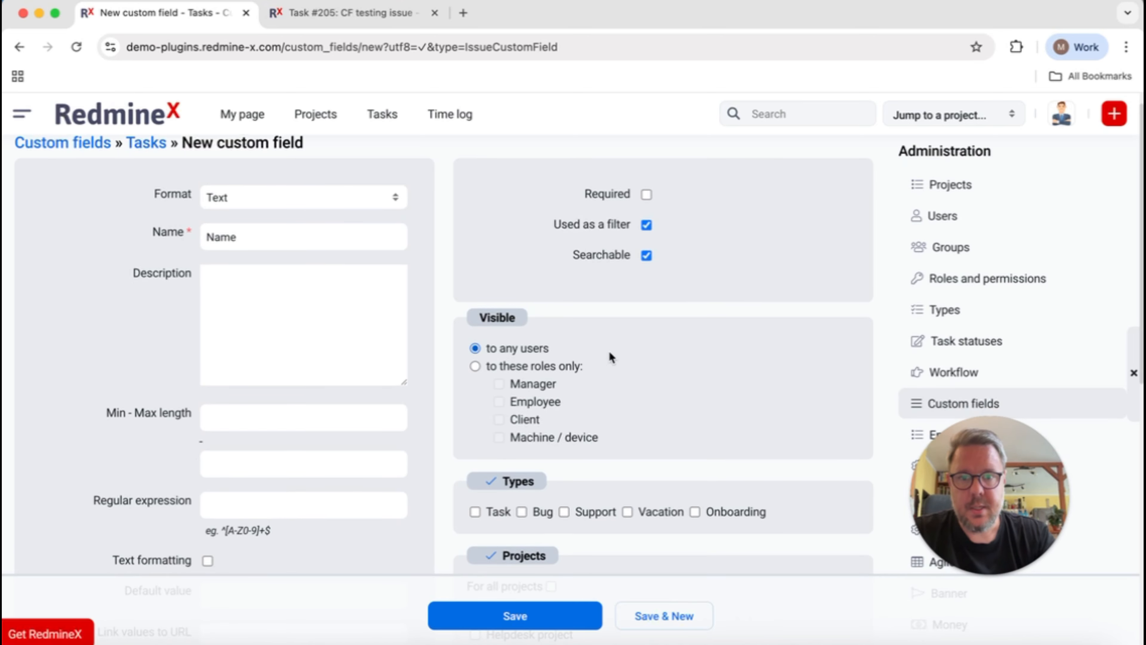
Assign the Name field to the Onboarding type, select every individual project for it and save the field
scroll(593, 328, "down", 3)
left_click(694, 443)
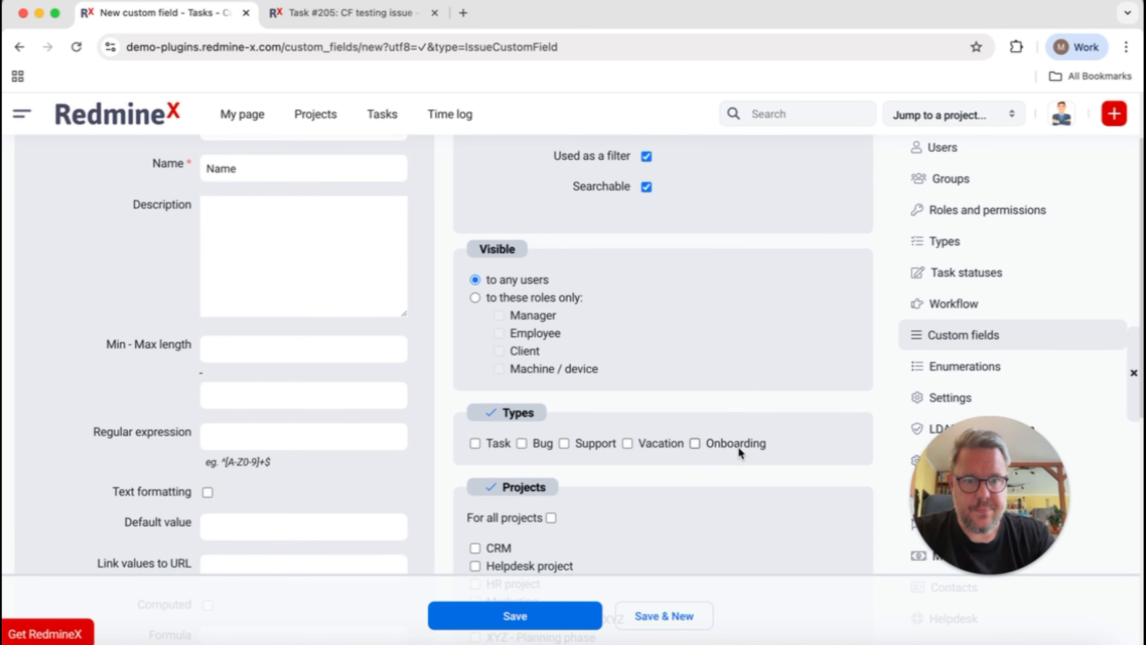
scroll(749, 357, "down", 3)
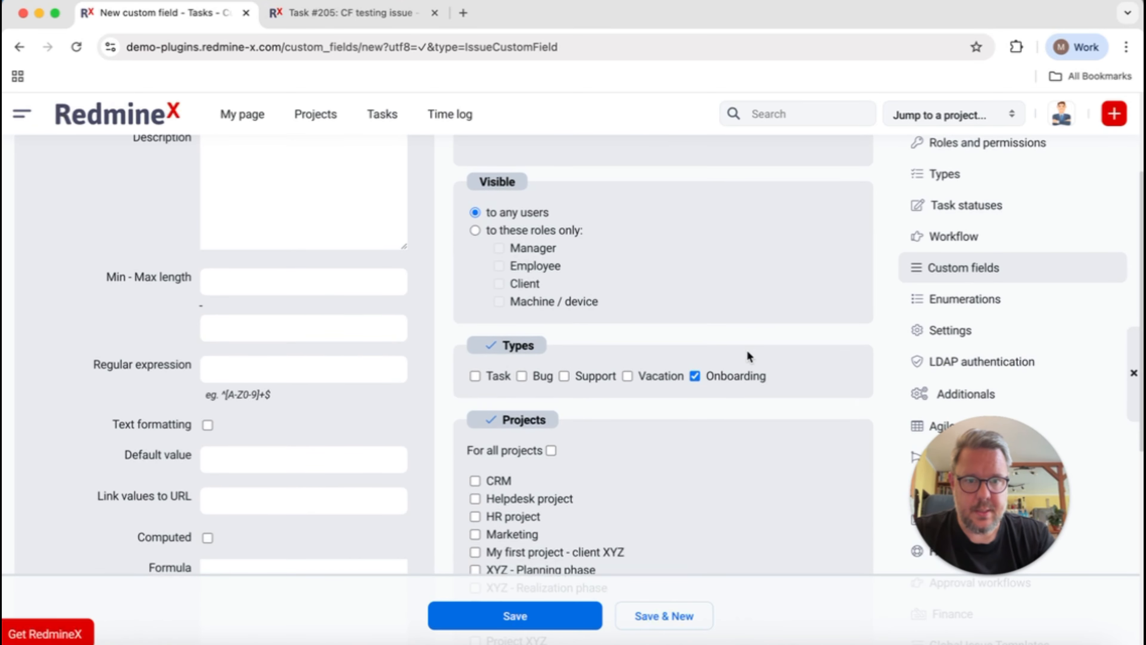
left_click(490, 420)
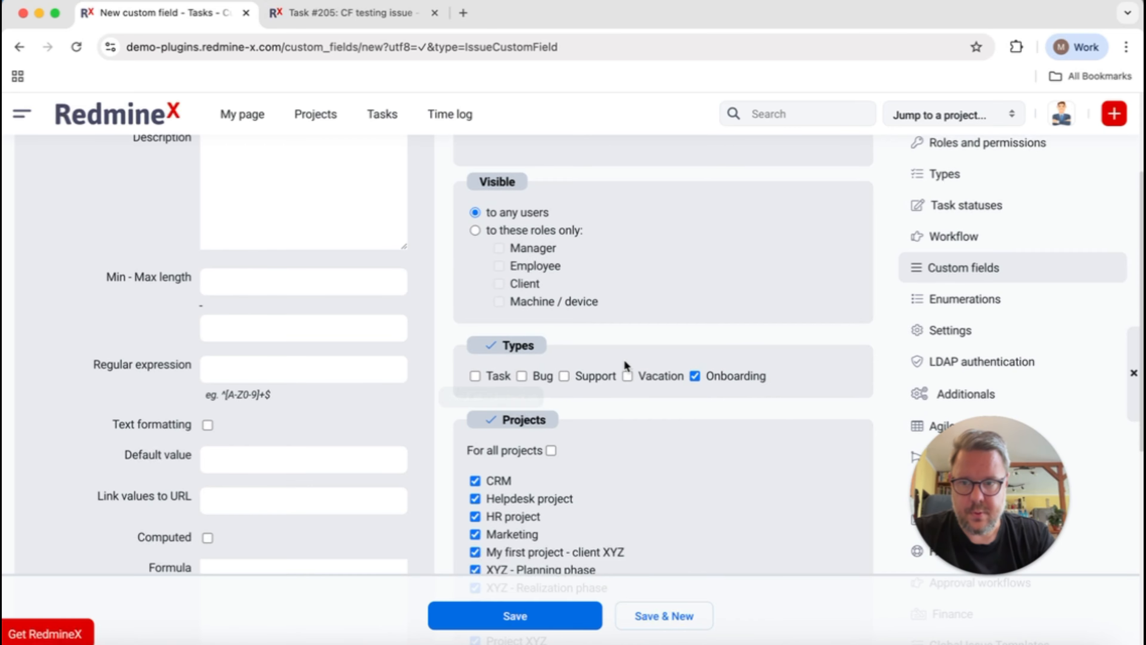
scroll(587, 364, "down", 3)
left_click(536, 609)
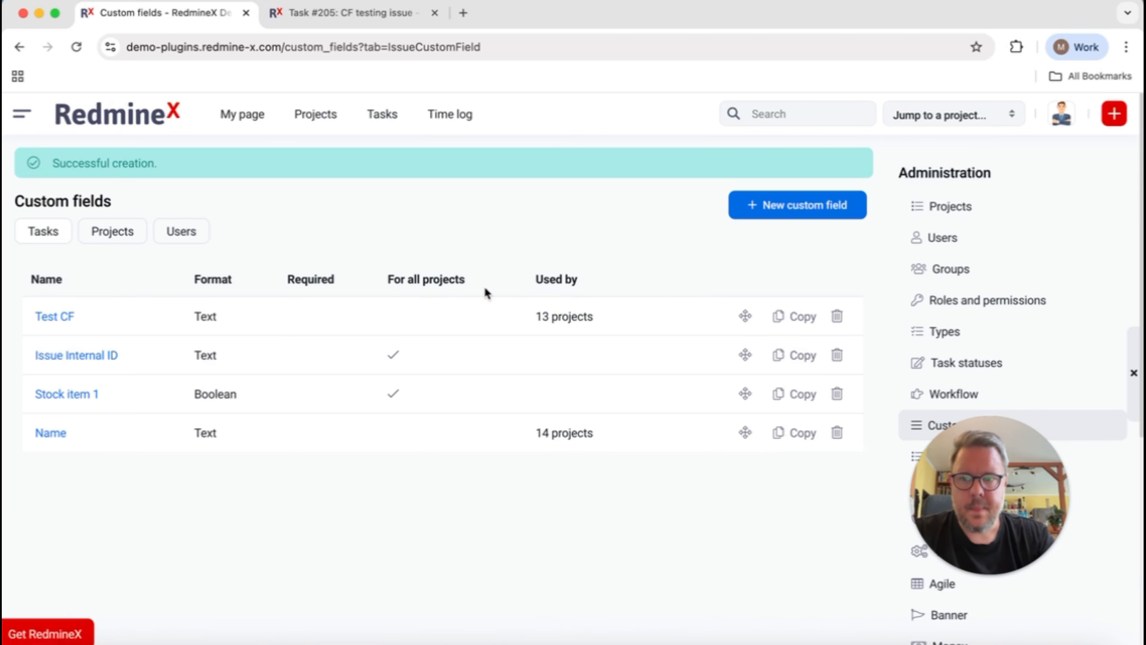
Start another task custom field, name it "Desktop PC (Y/N)" and set its format to Boolean
left_click(767, 208)
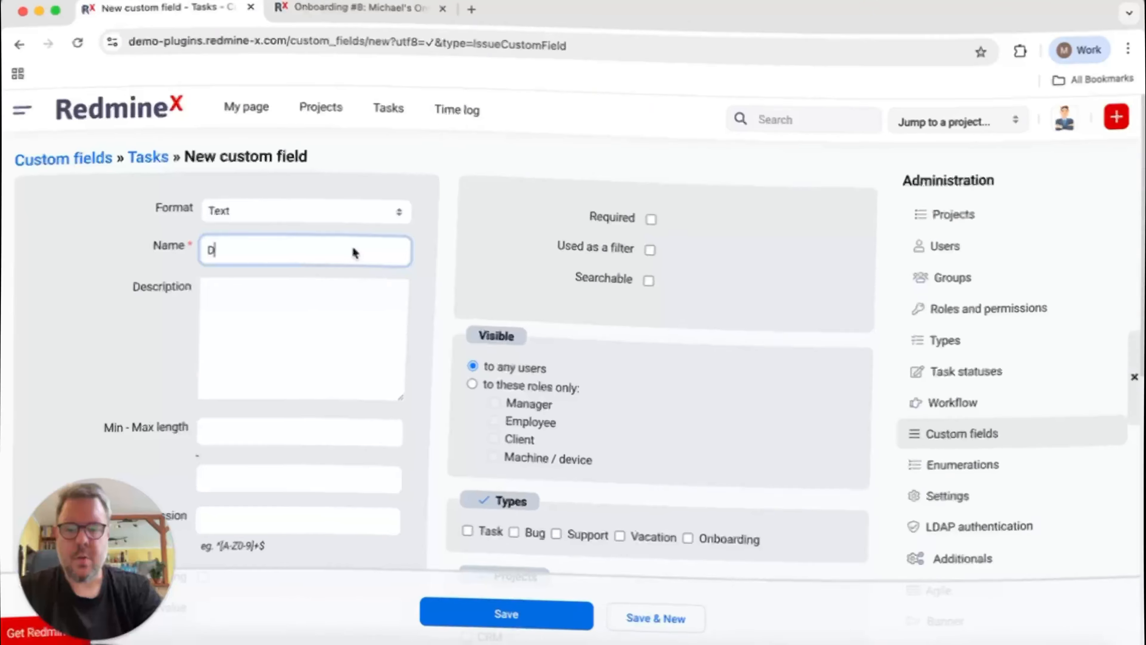
type("esktop PC")
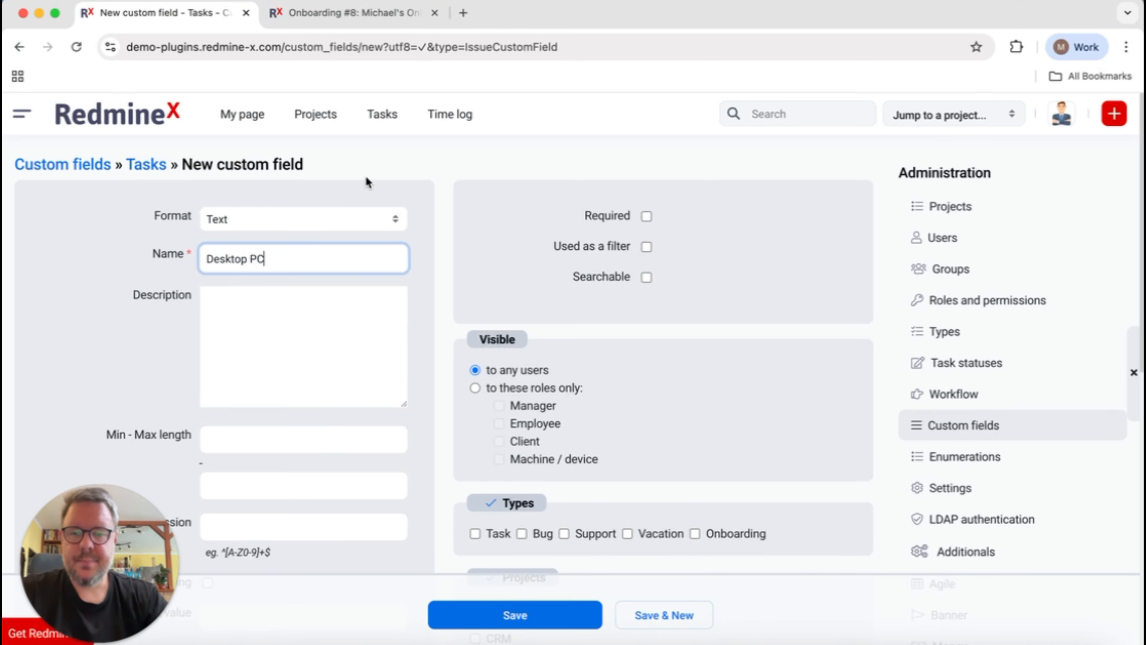
type(" (")
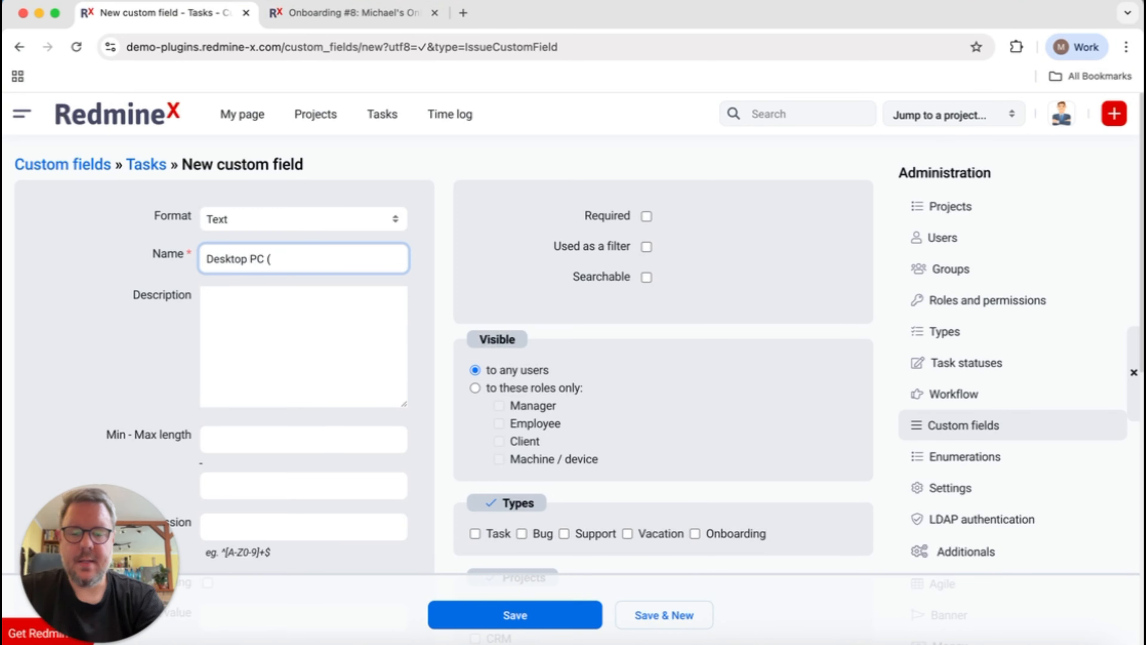
type("Y/N)")
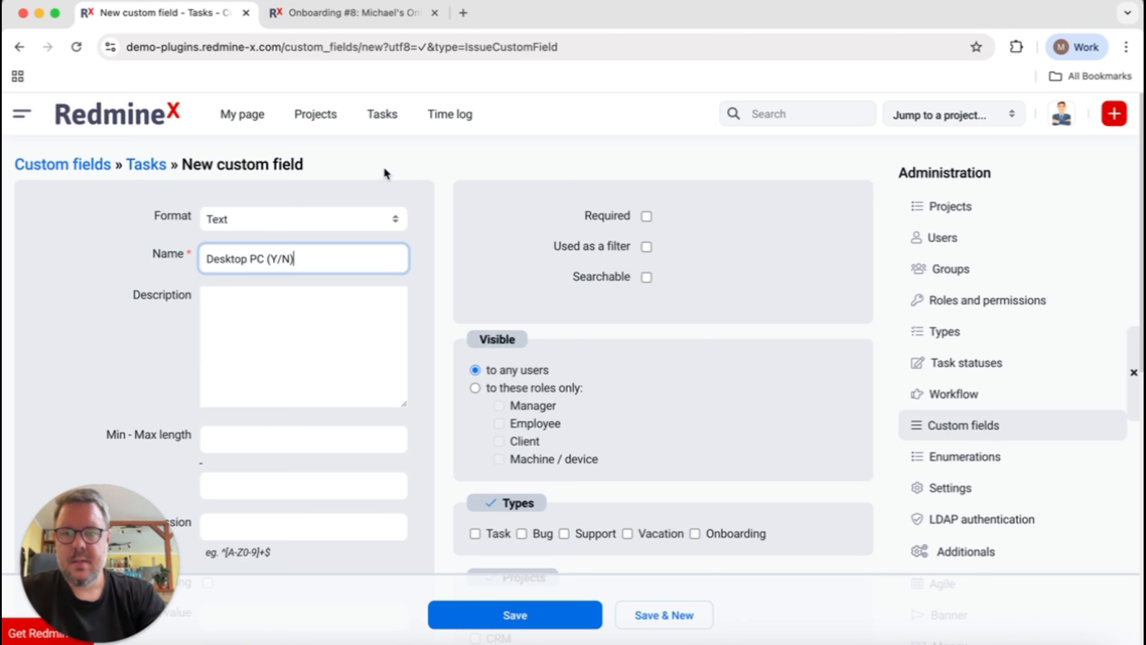
left_click(339, 218)
scroll(313, 192, "up", 2)
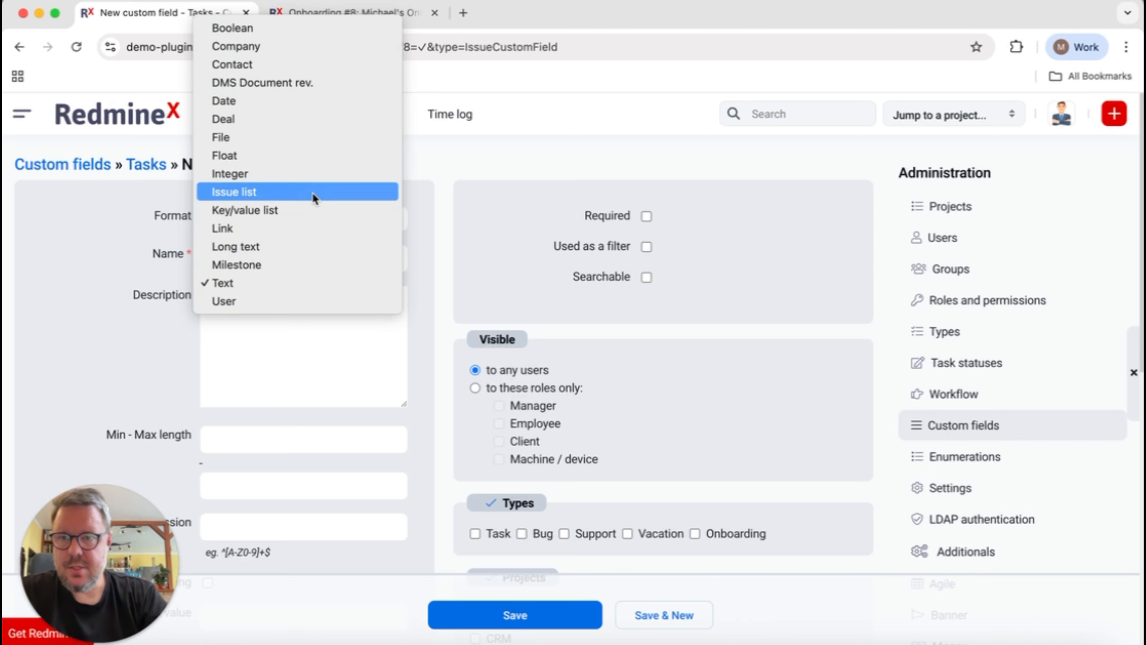
left_click(255, 29)
Make the Desktop PC (Y/N) field usable as a filter and leave it not required
left_click(482, 221)
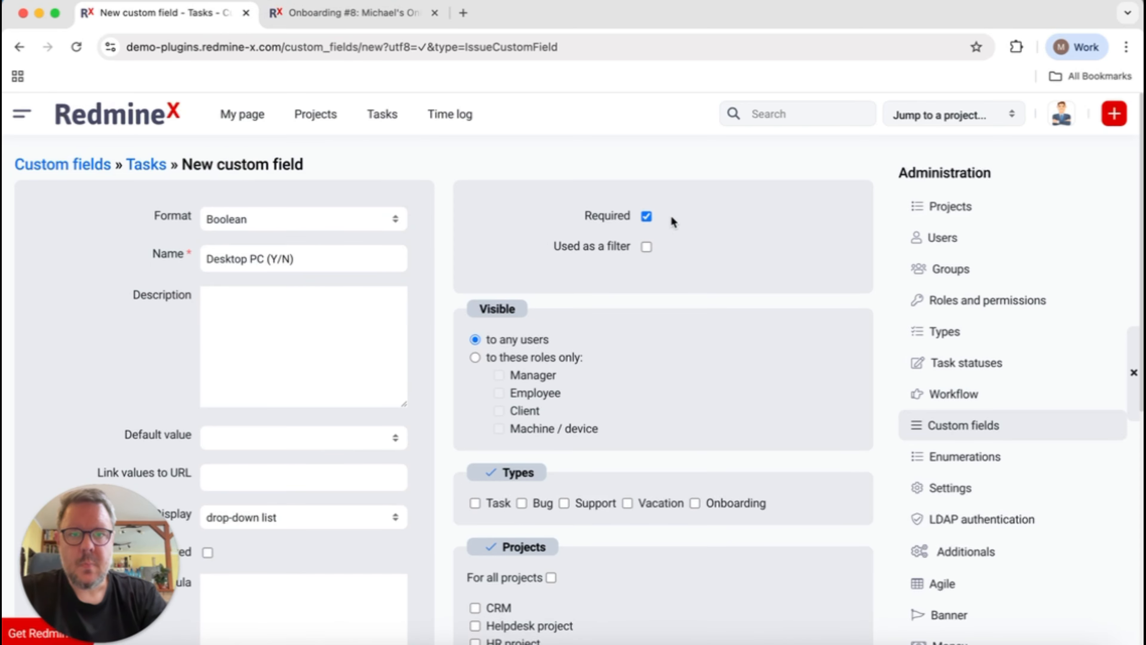
left_click(646, 215)
left_click(646, 246)
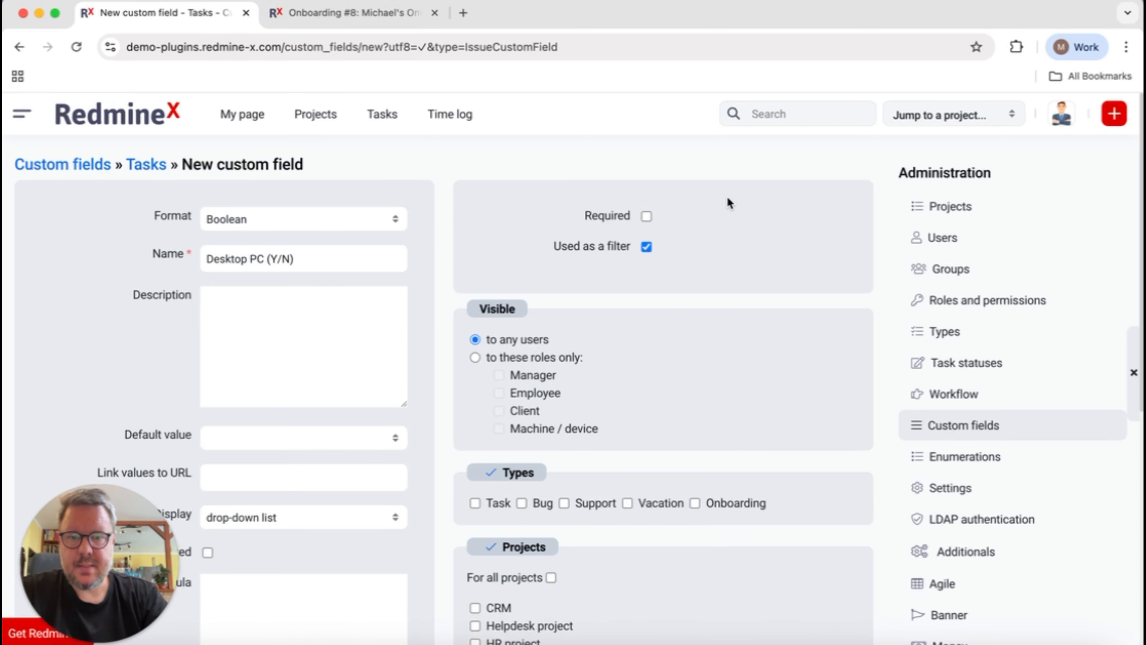
Assign the Desktop PC (Y/N) field to the Onboarding type, turn on For all projects and save the field
scroll(421, 266, "down", 3)
left_click(739, 433)
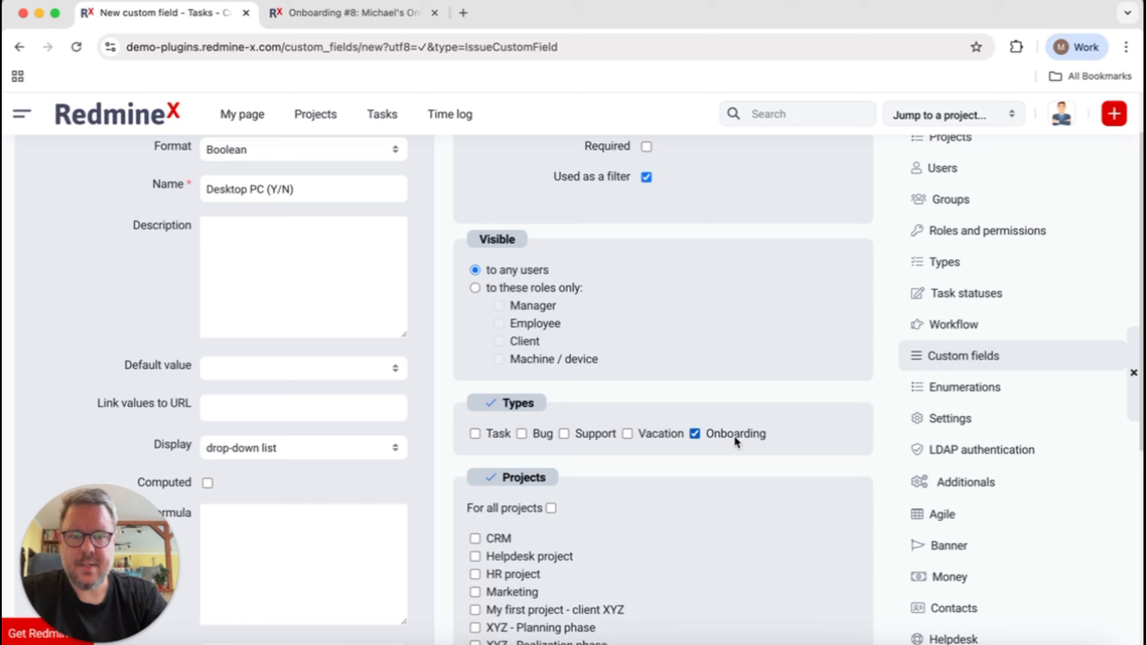
scroll(722, 384, "down", 2)
left_click(526, 451)
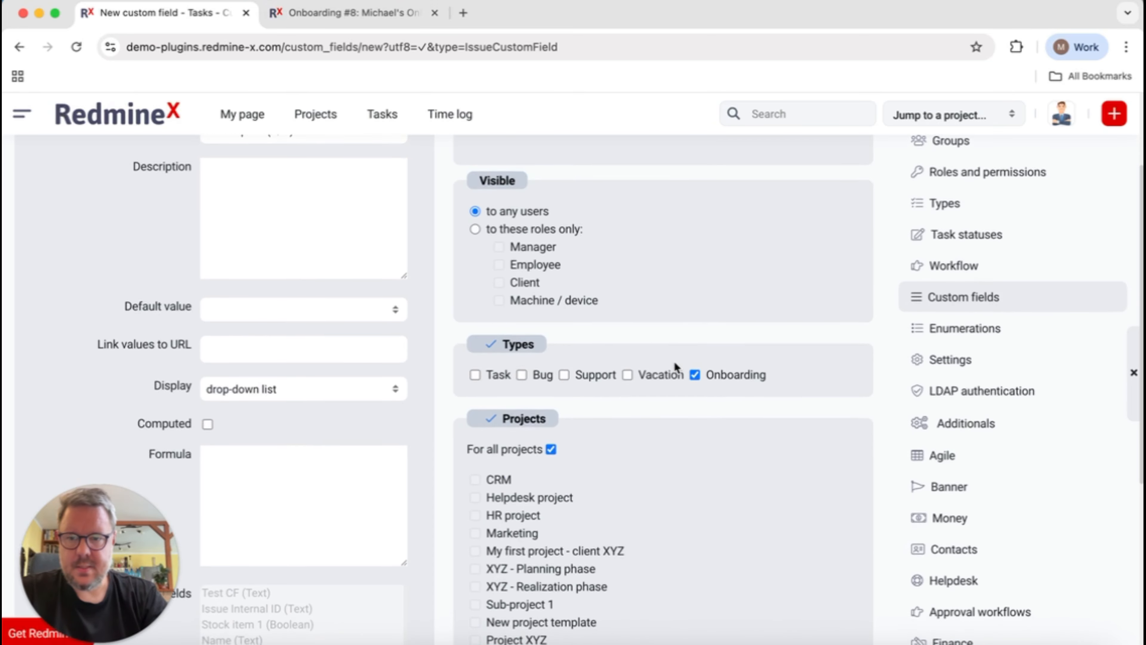
scroll(674, 366, "down", 10)
scroll(675, 365, "up", 8)
scroll(674, 367, "up", 2)
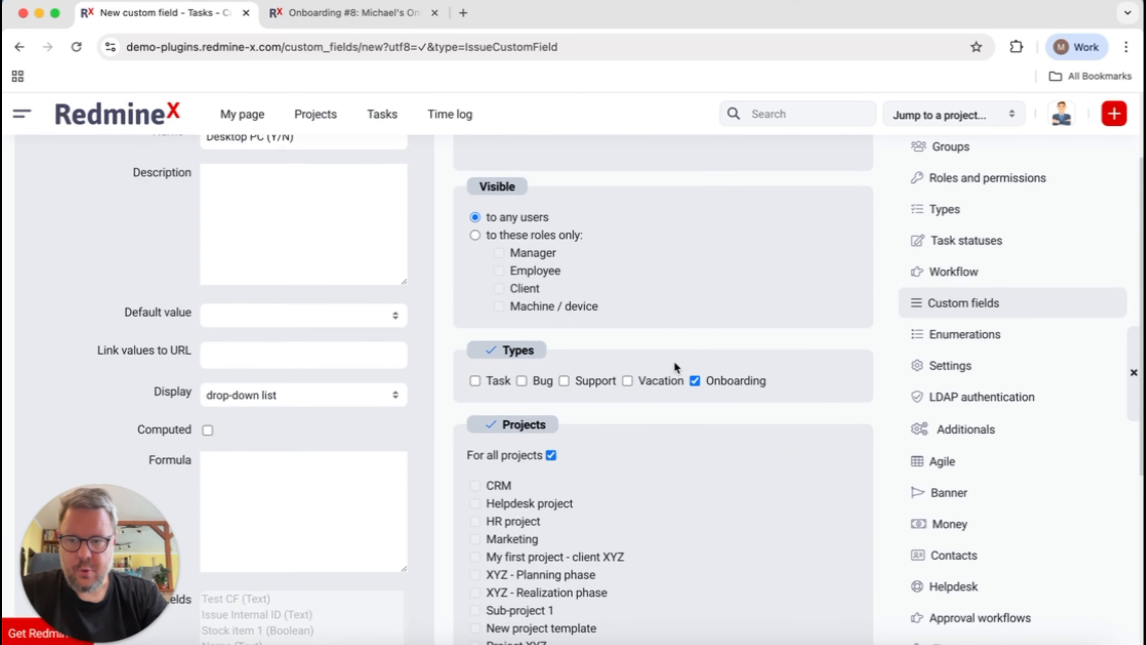
scroll(674, 367, "down", 5)
left_click_drag(96, 596, 1007, 592)
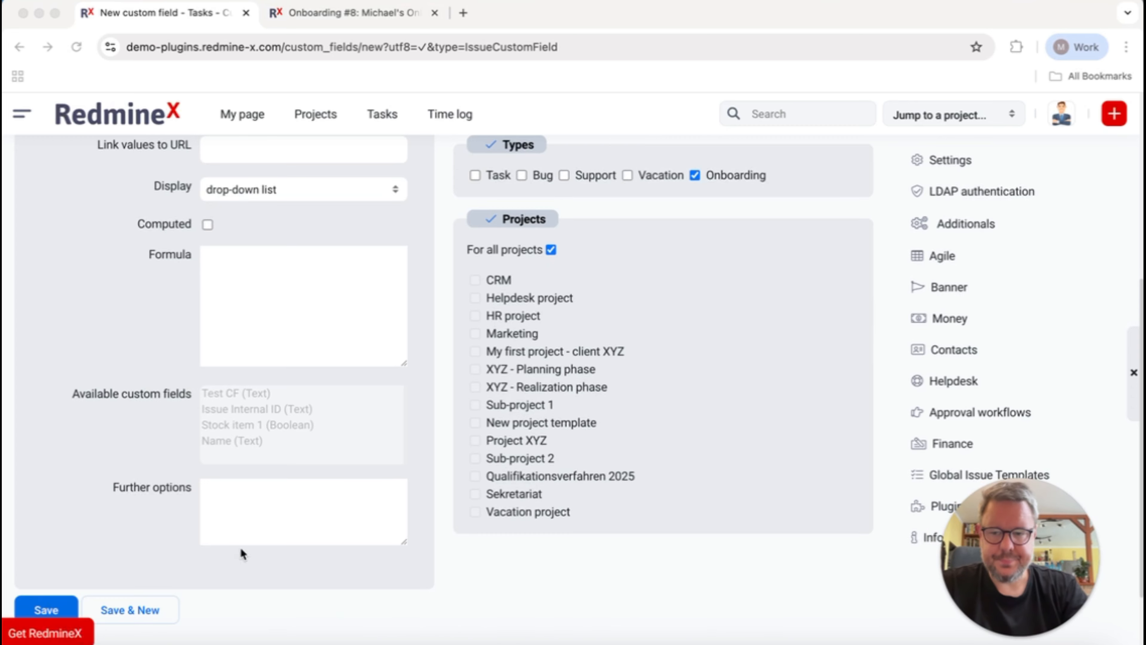
scroll(46, 609, "down", 2)
left_click(53, 563)
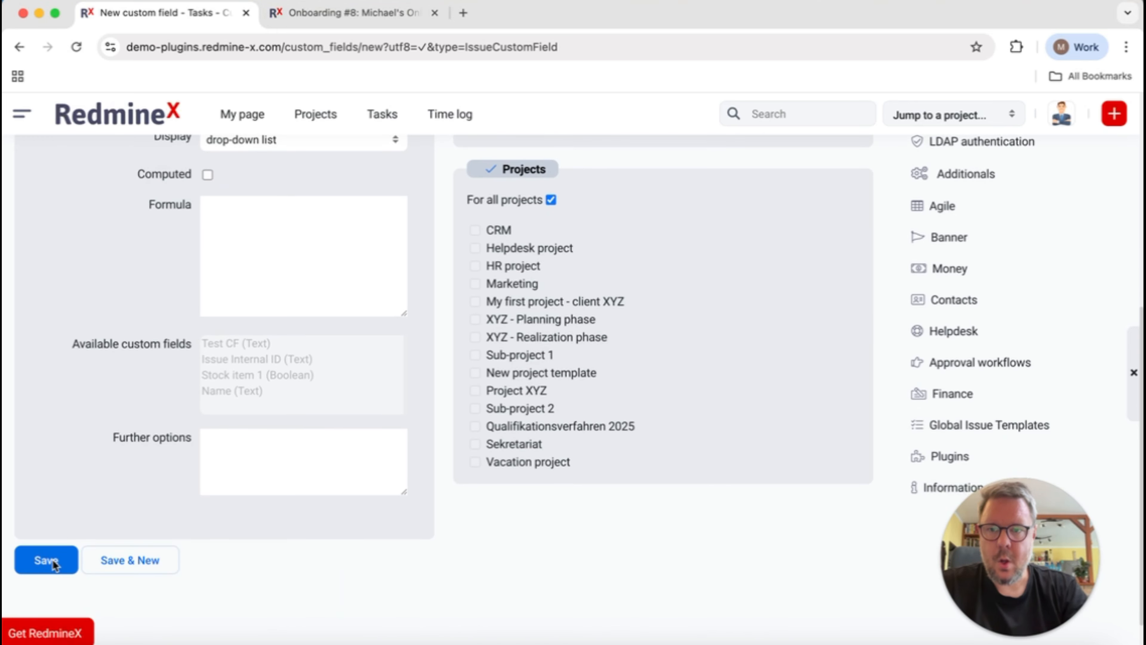
left_click(53, 563)
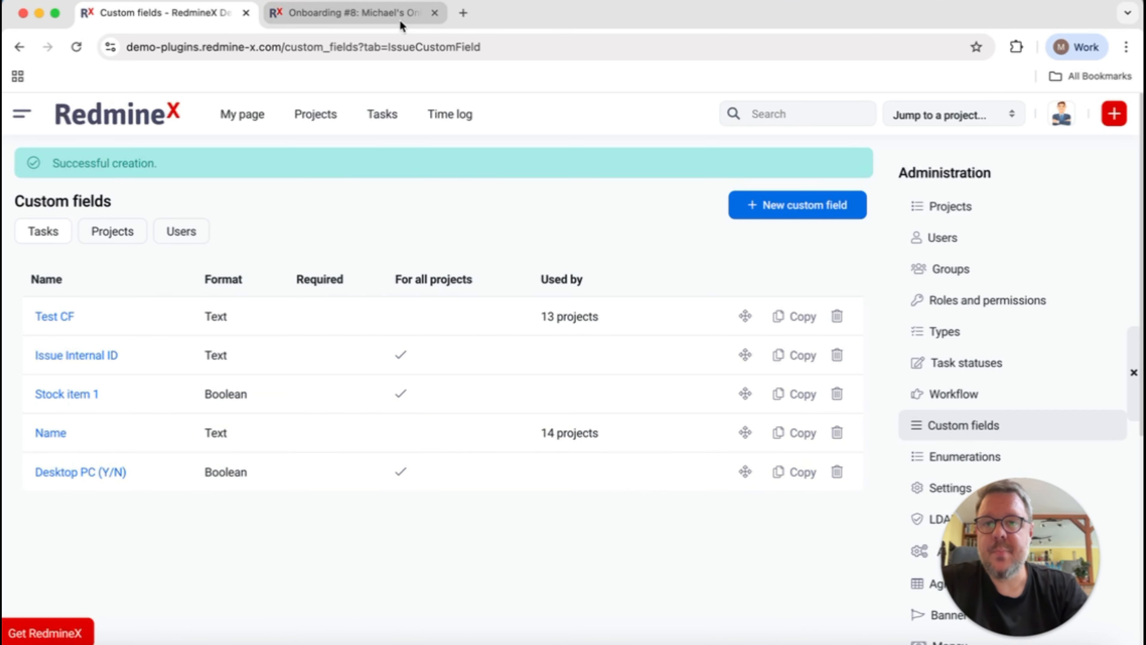
Examine the finished onboarding checklist task, from the employee details through the e-mail and hardware sections to the software list
left_click(388, 13)
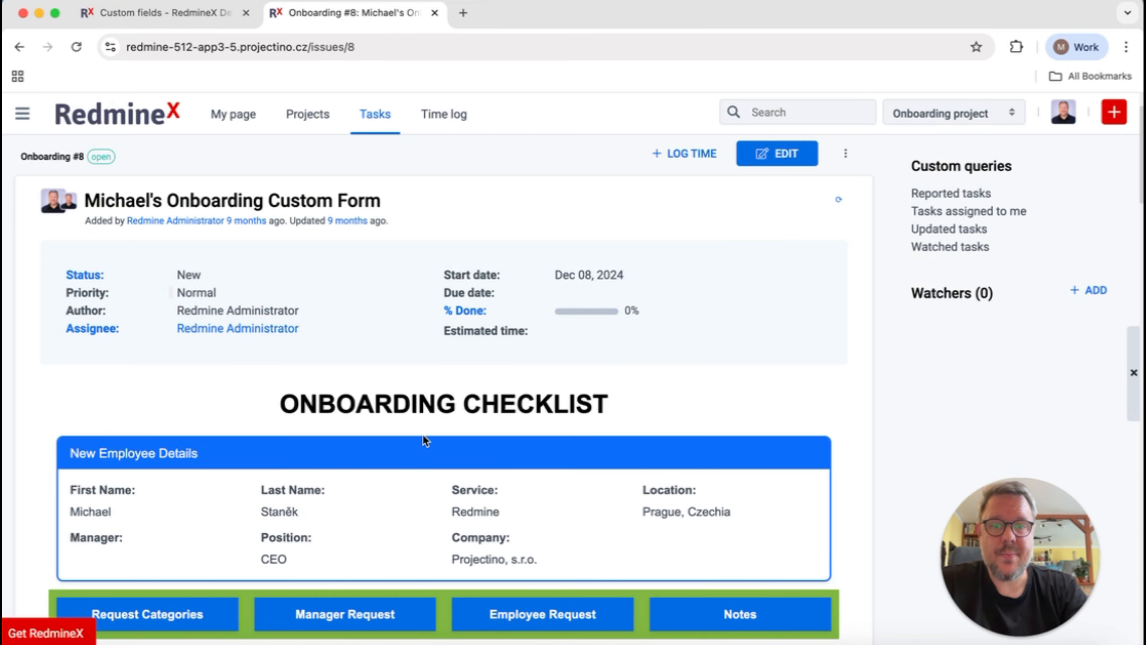
scroll(582, 431, "down", 3)
scroll(587, 431, "down", 2)
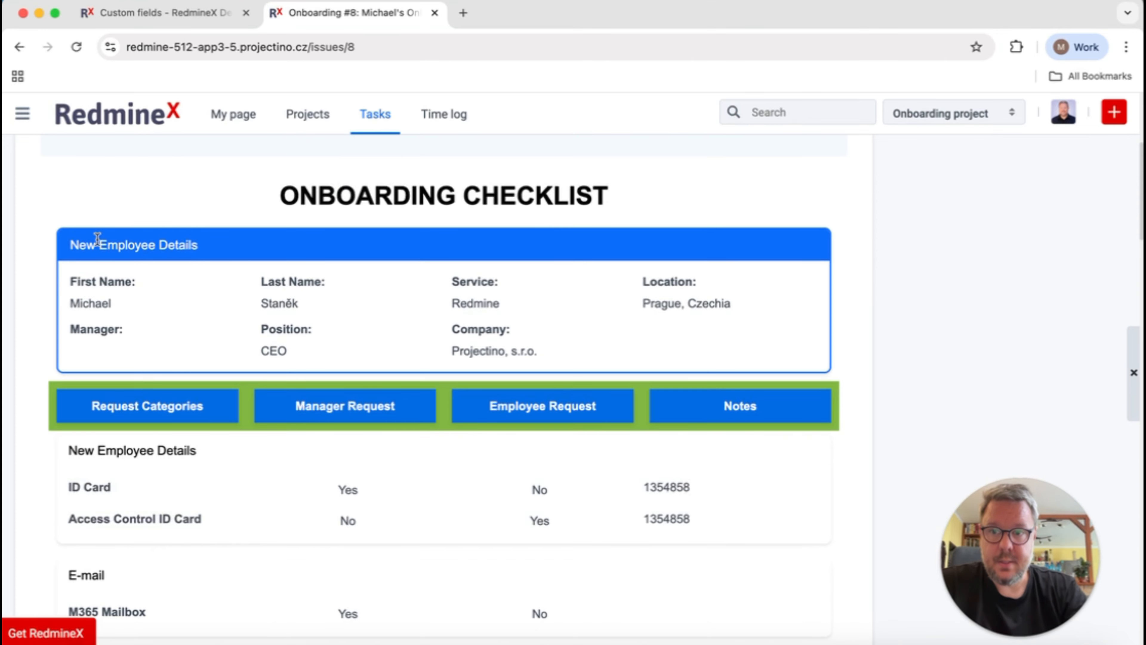
scroll(365, 357, "down", 6)
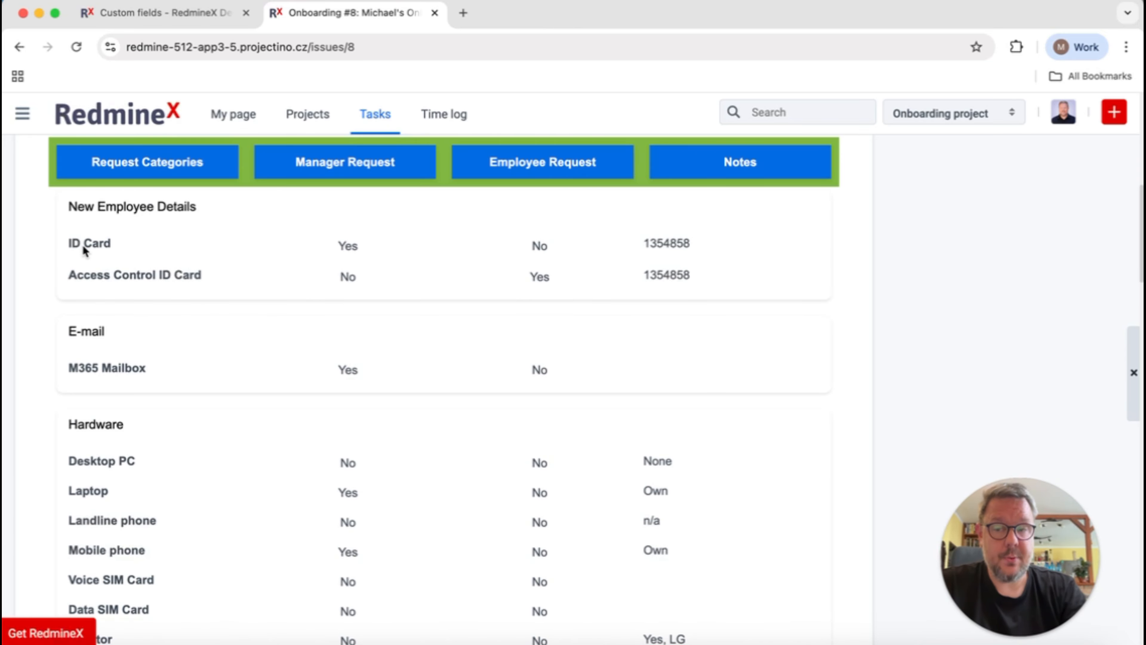
scroll(227, 358, "down", 2)
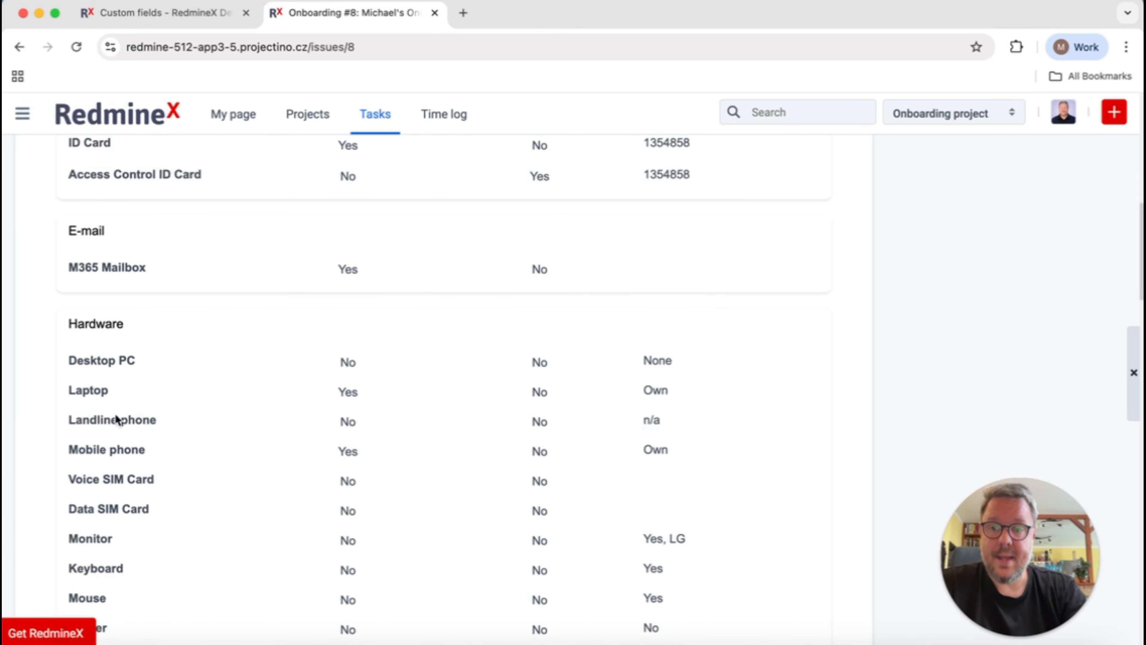
scroll(123, 478, "down", 1)
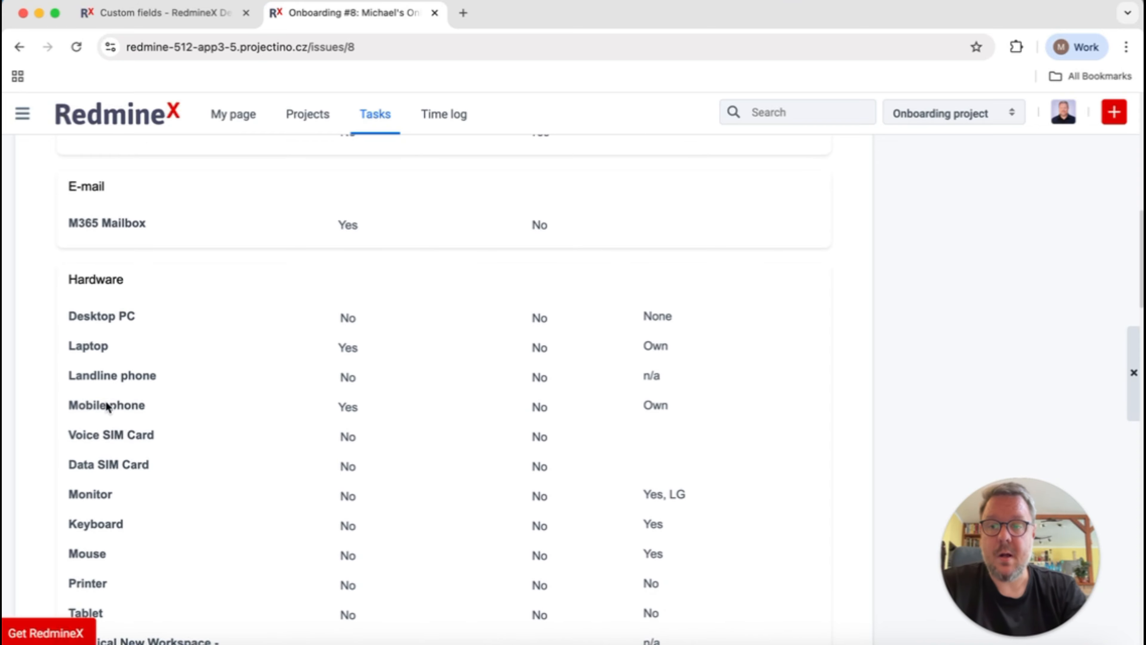
scroll(106, 402, "down", 7)
scroll(164, 422, "down", 3)
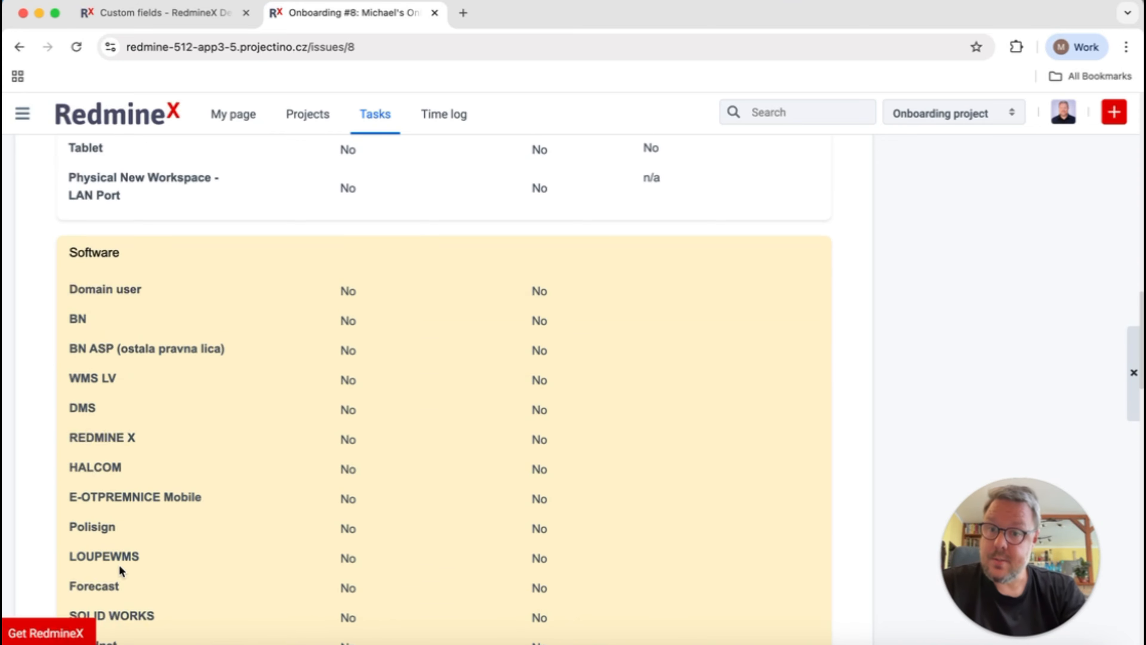
scroll(354, 469, "down", 2)
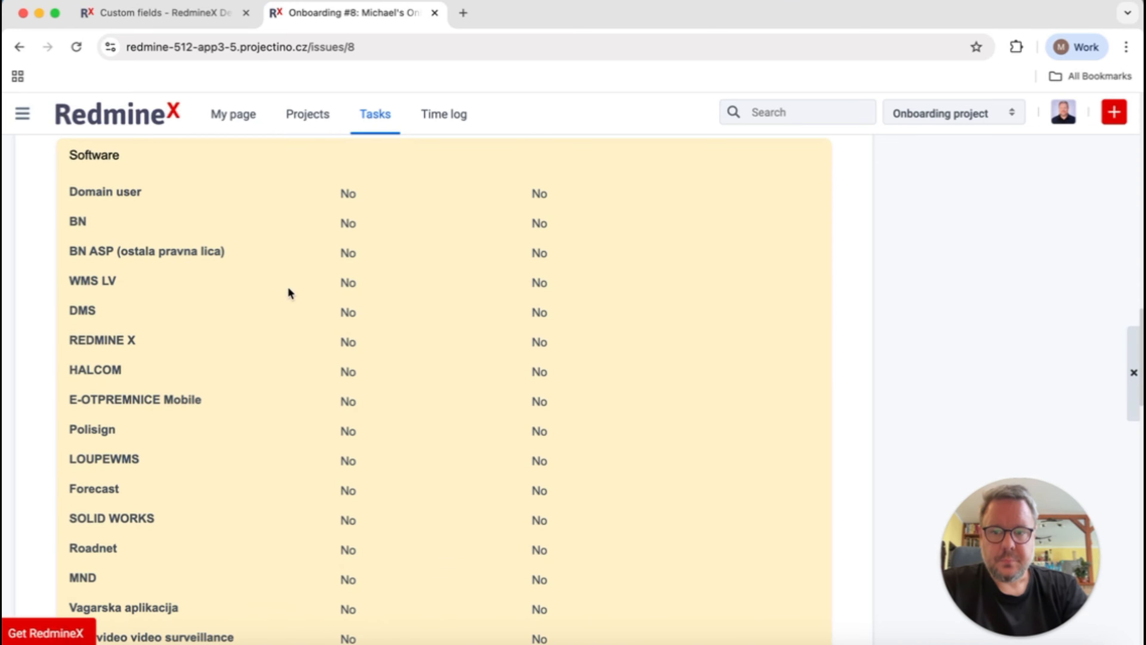
scroll(467, 420, "down", 5)
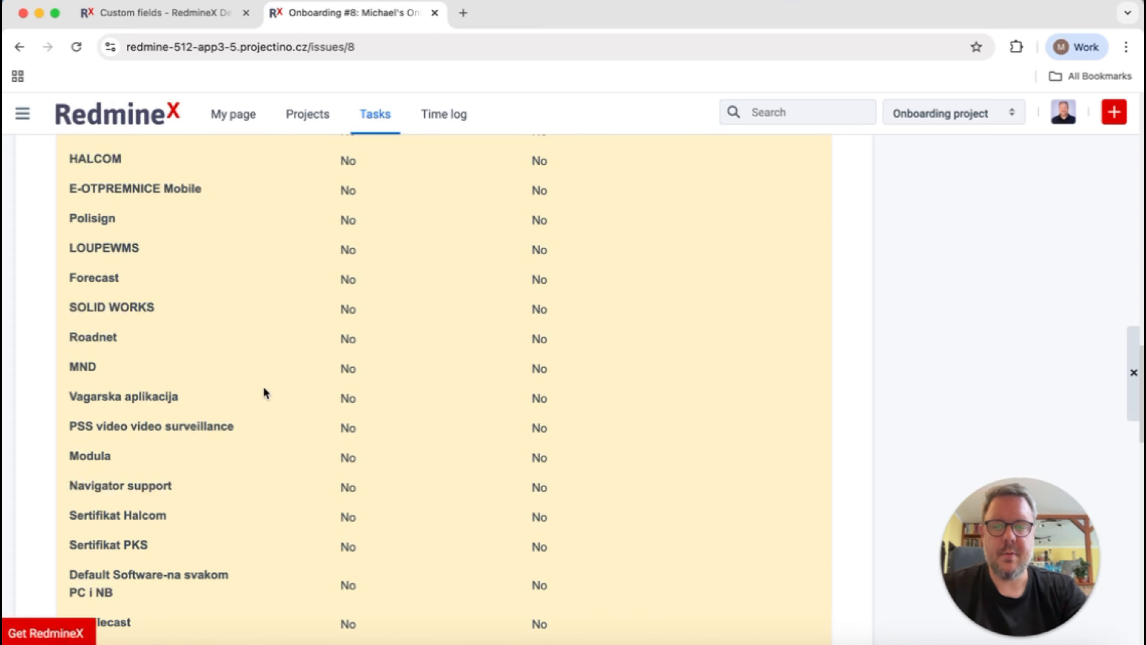
scroll(351, 271, "down", 1)
scroll(352, 271, "down", 1)
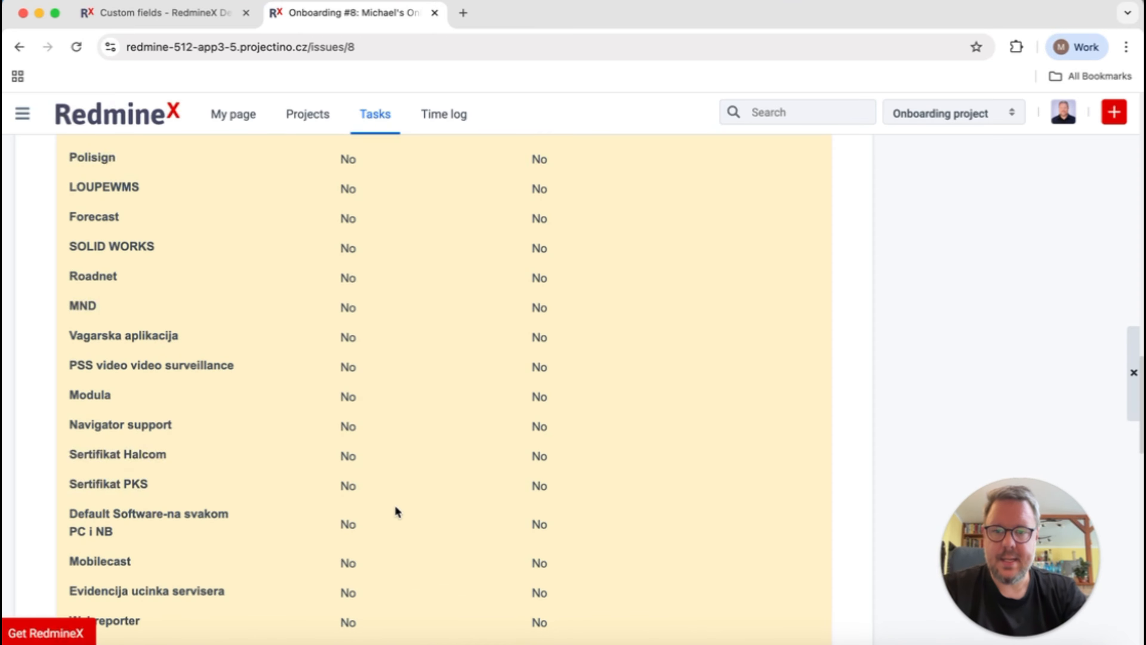
Back in the custom fields administration, start another task custom field and name it "Desktop PC (Note)"
left_click(204, 14)
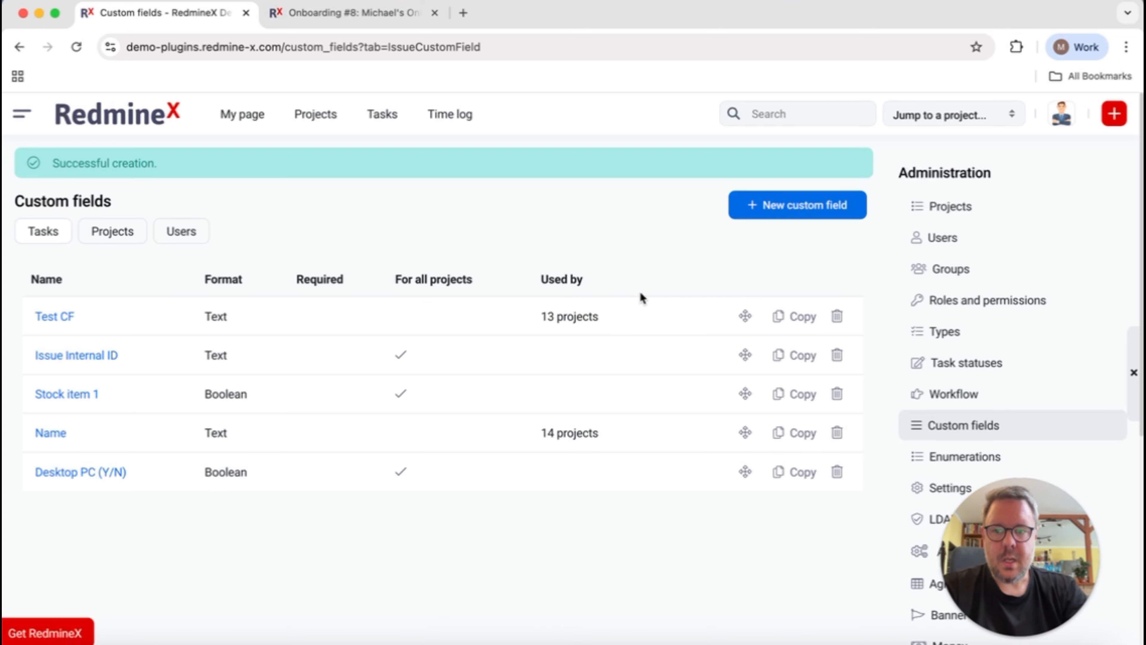
left_click(808, 205)
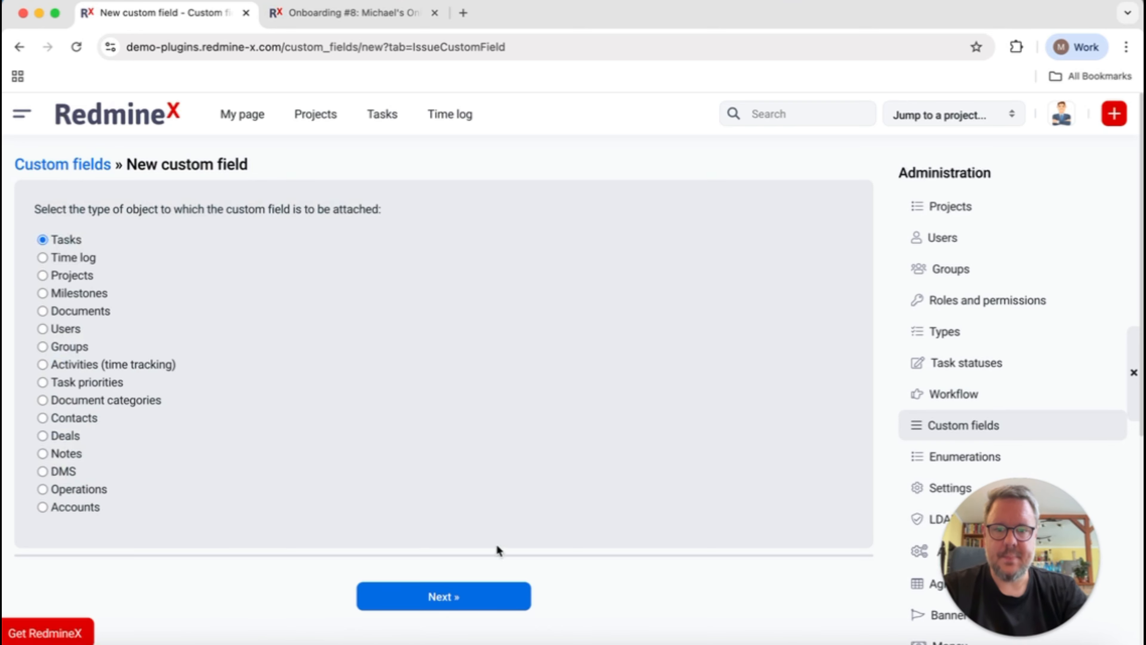
left_click(486, 594)
type("Des")
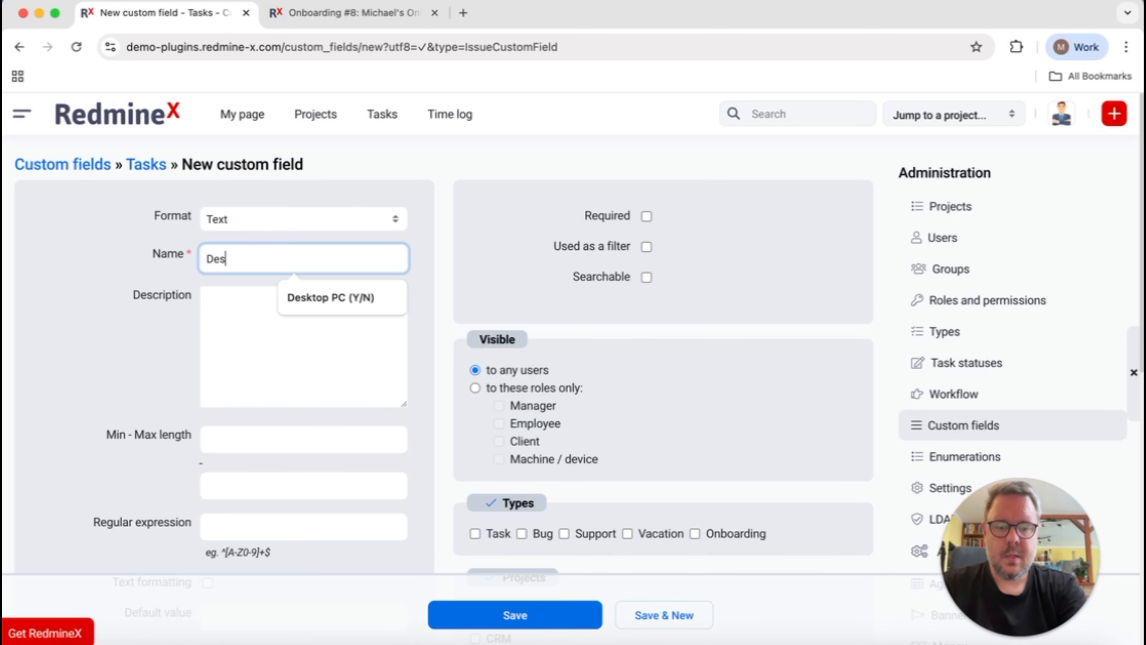
type("ktop")
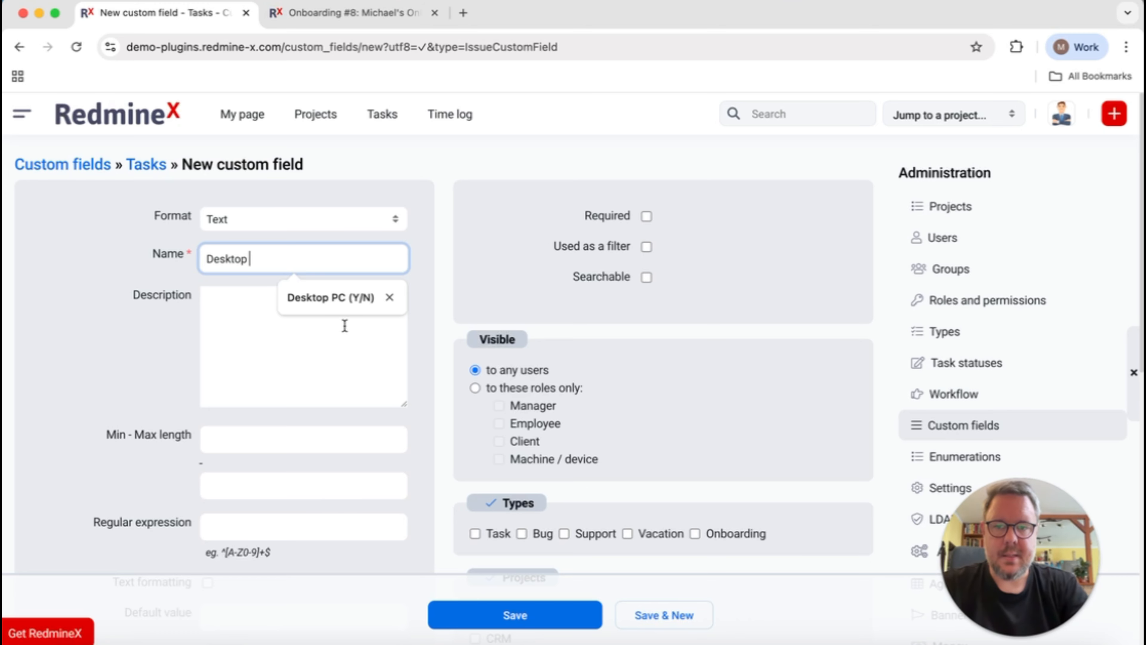
left_click(355, 300)
key("Left")
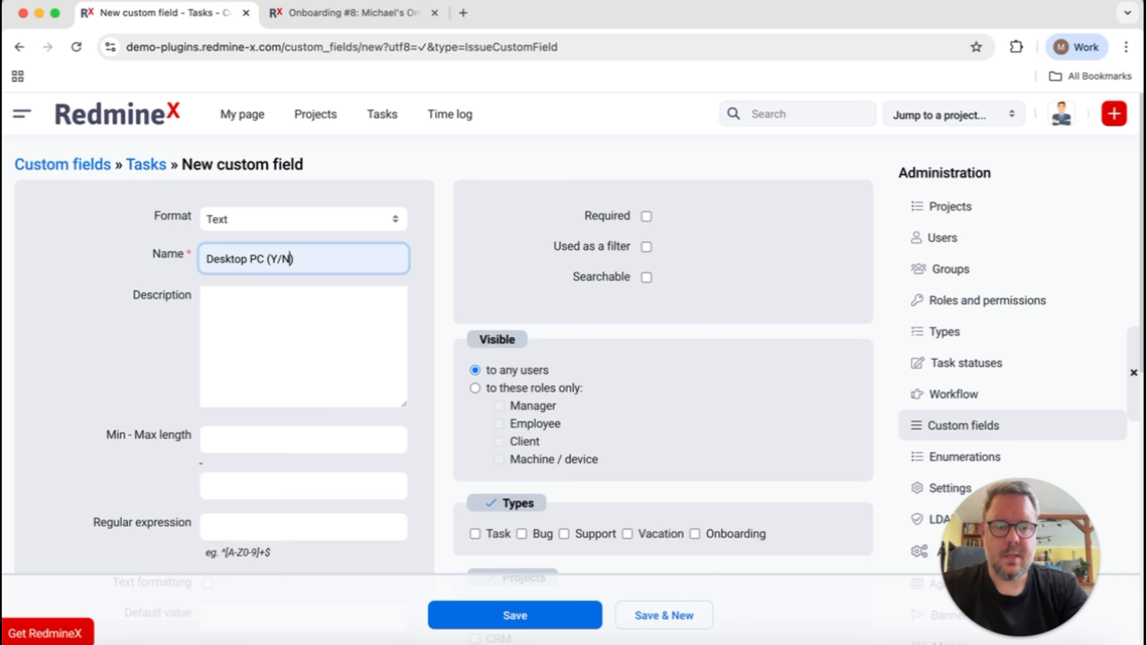
key("BackSpace")
key("BackSpace")
key("BackSpace")
type("Note")
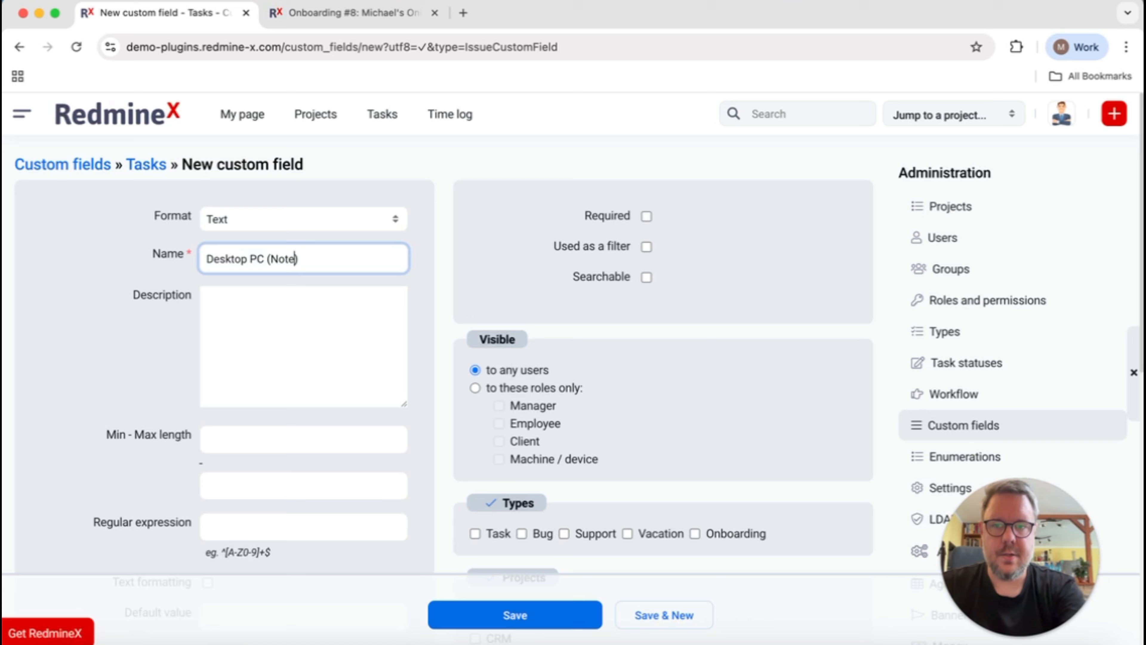
Set the Desktop PC (Note) field's format to Long text and make it searchable and usable as a filter
left_click(323, 219)
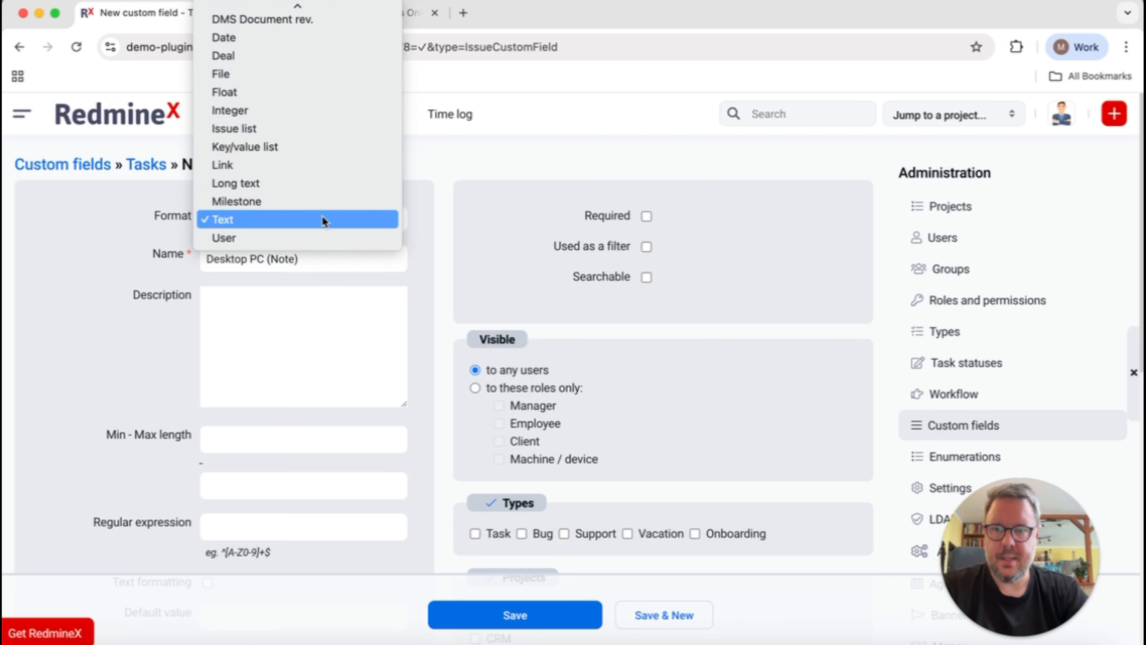
left_click(304, 177)
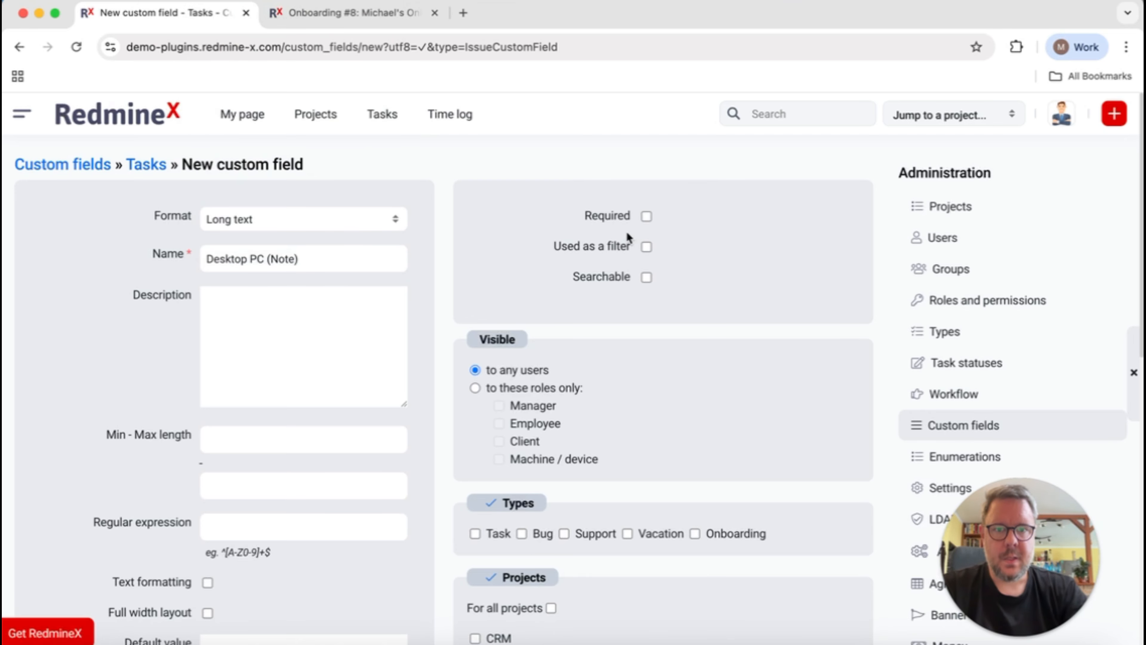
left_click(646, 246)
left_click(645, 276)
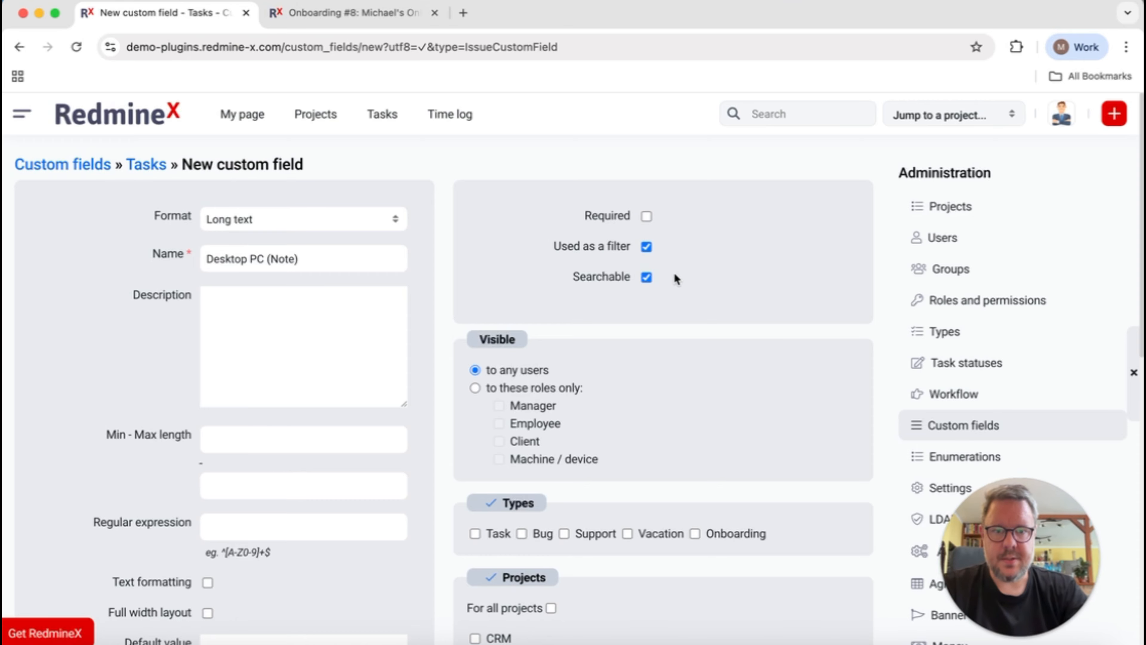
Assign the Desktop PC (Note) field to the Onboarding type, turn on For all projects and save the field
scroll(677, 244, "down", 3)
left_click(742, 474)
scroll(777, 338, "down", 5)
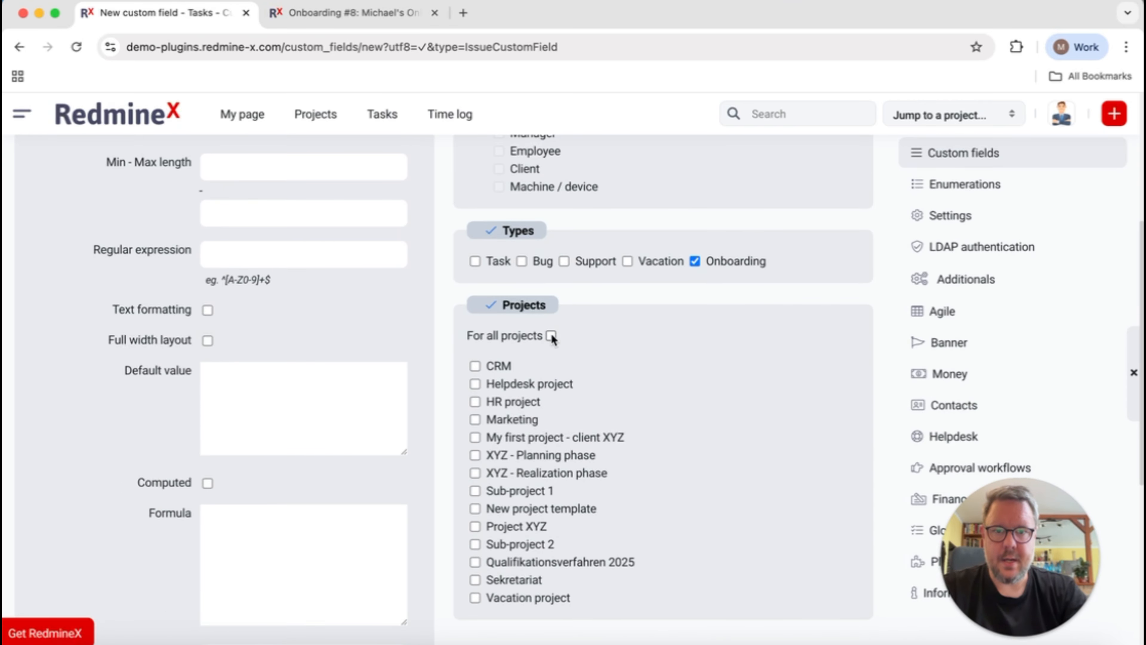
left_click(551, 336)
scroll(708, 353, "down", 8)
left_click(63, 505)
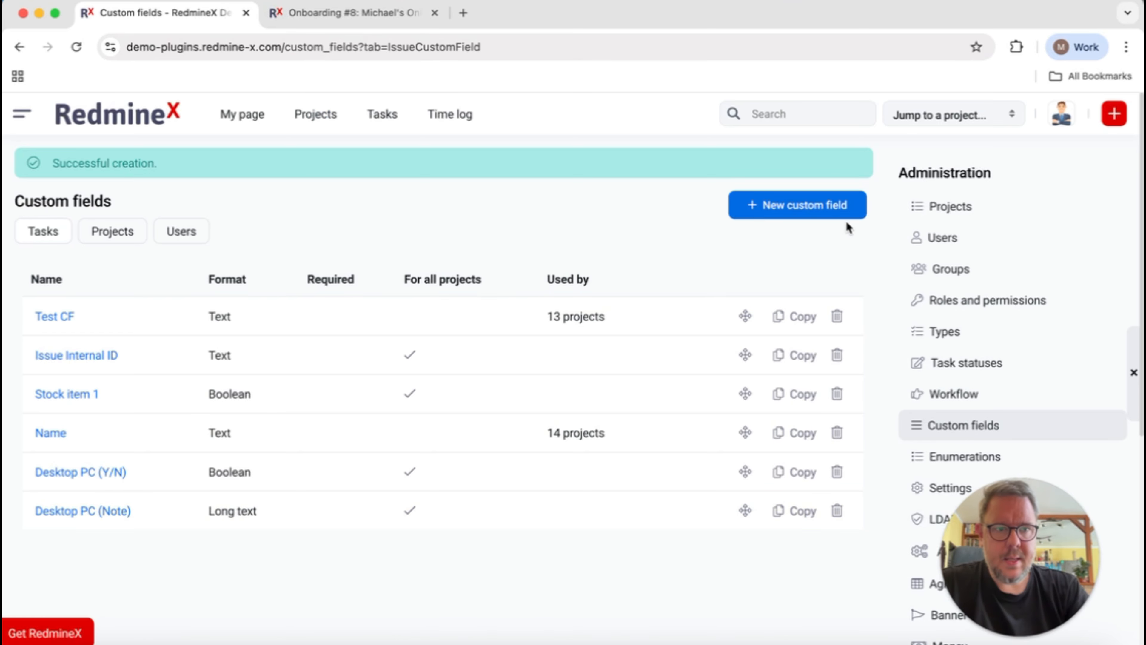
Open the configuration of the RedmineX Client plugin from the administration's plugin list
scroll(995, 389, "down", 1)
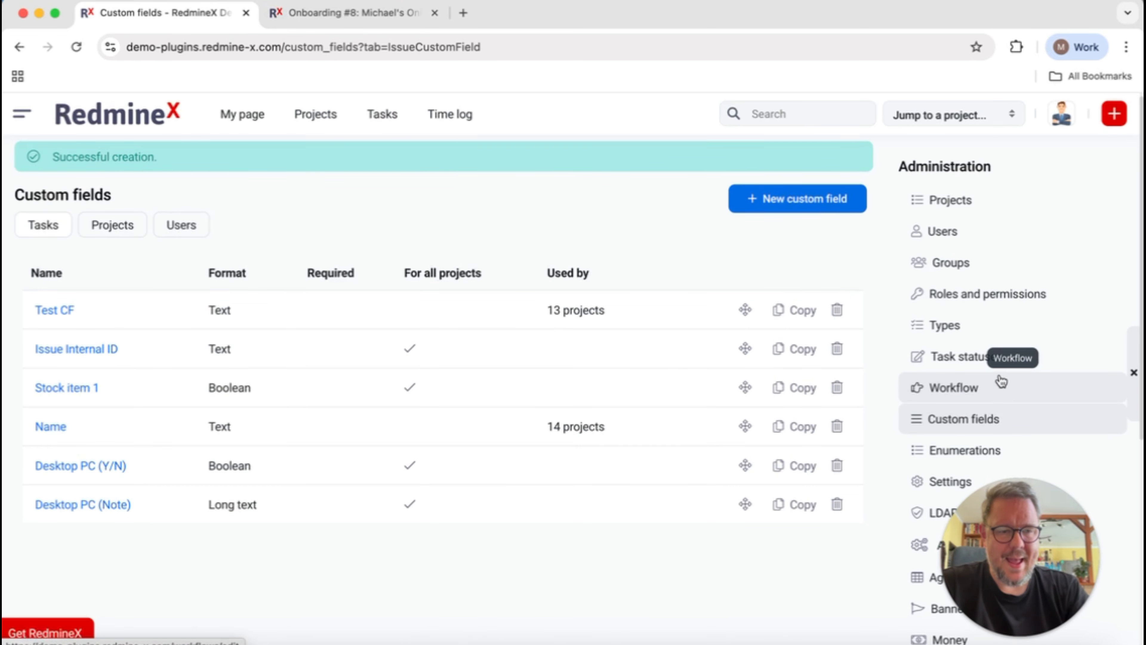
scroll(999, 384, "down", 6)
scroll(1001, 380, "down", 2)
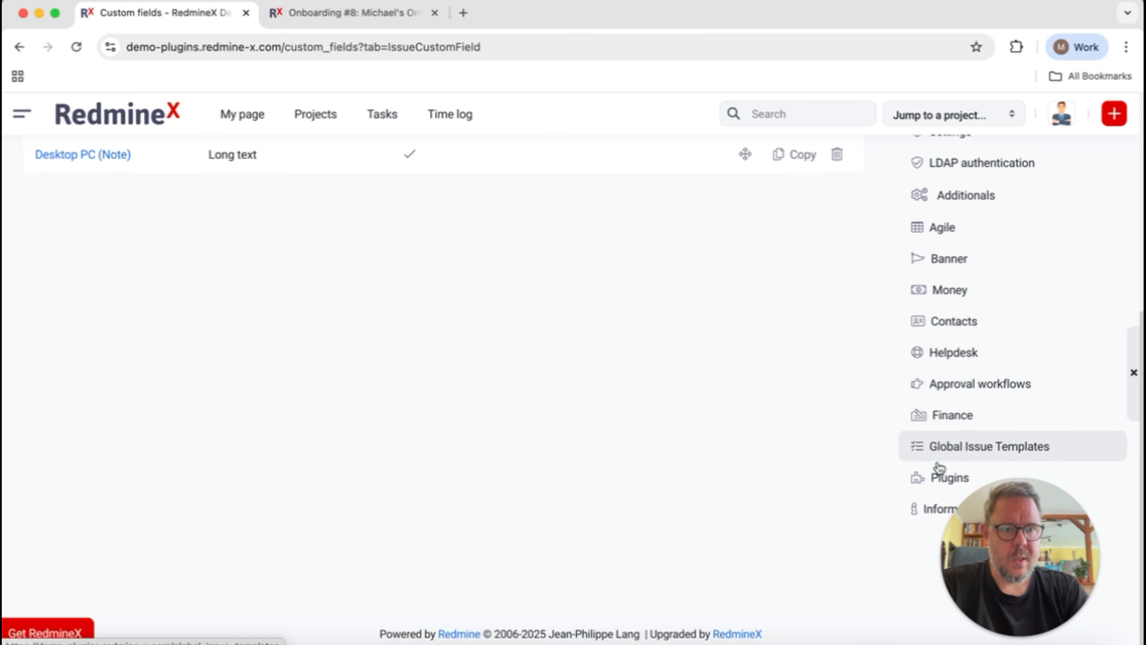
left_click(934, 477)
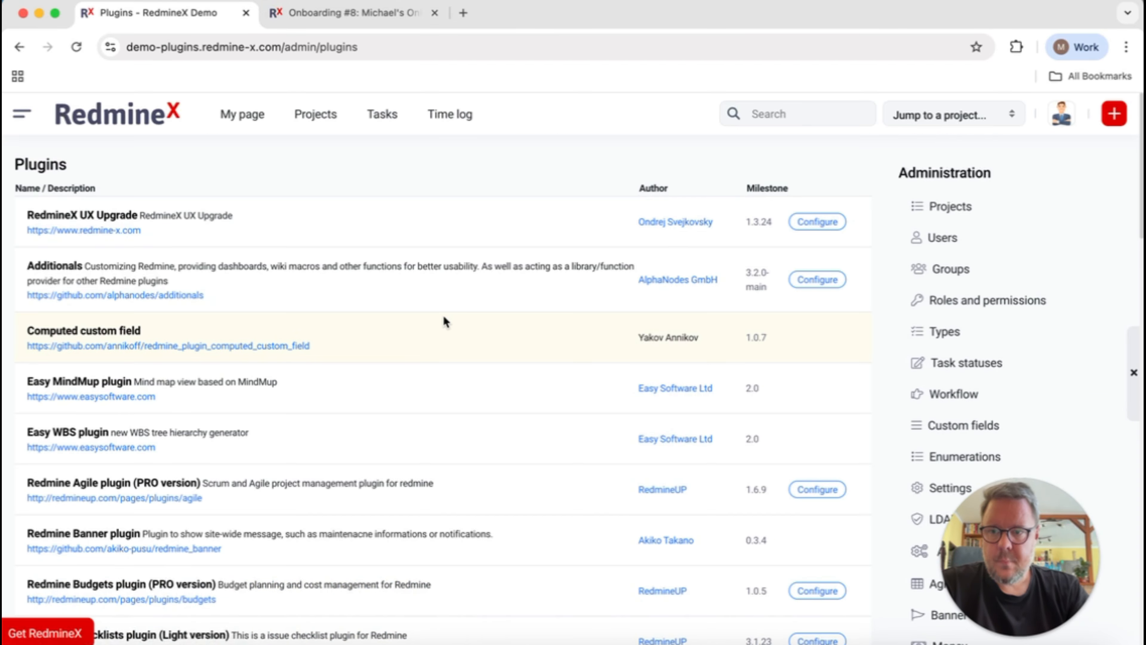
scroll(443, 322, "down", 10)
scroll(444, 322, "down", 6)
scroll(444, 314, "down", 10)
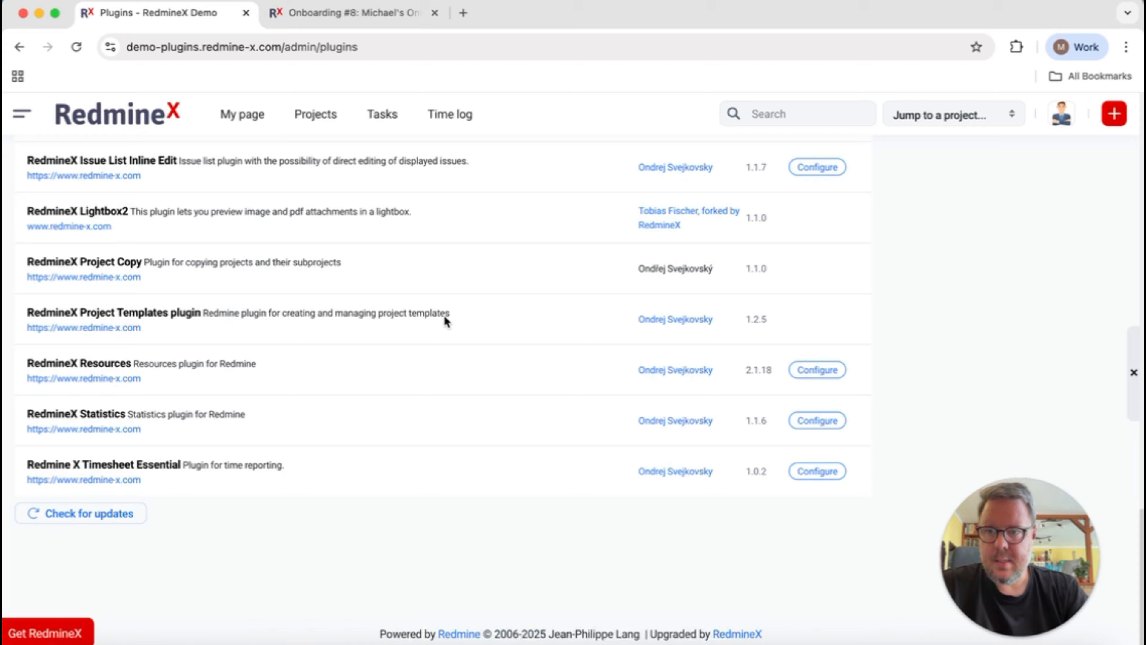
scroll(445, 315, "up", 7)
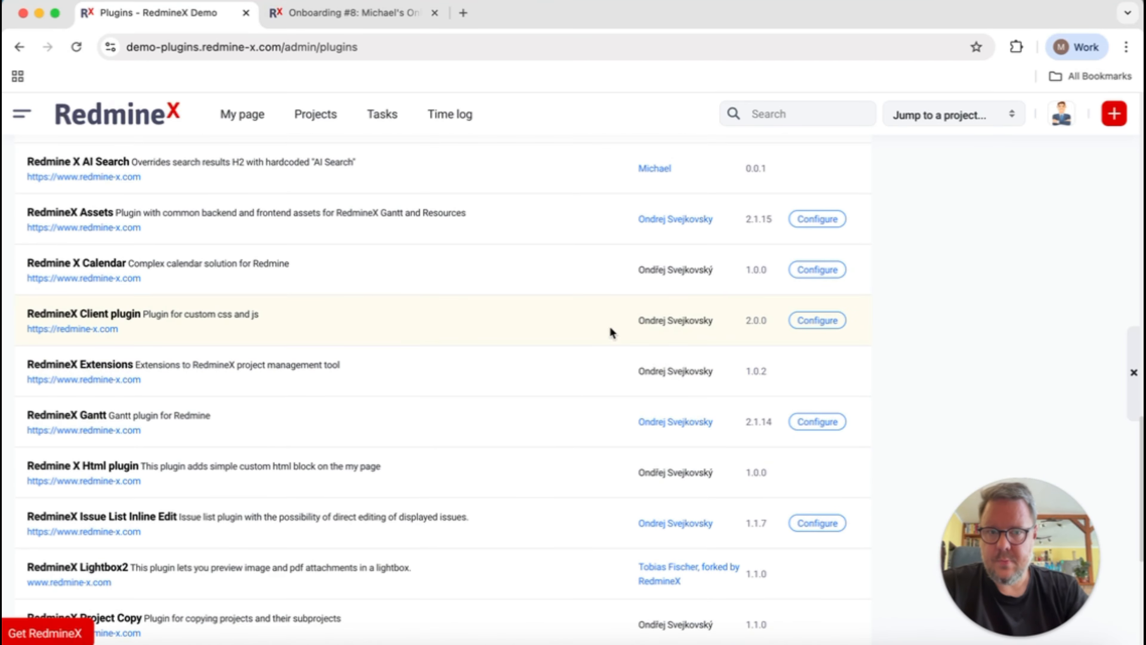
left_click(818, 320)
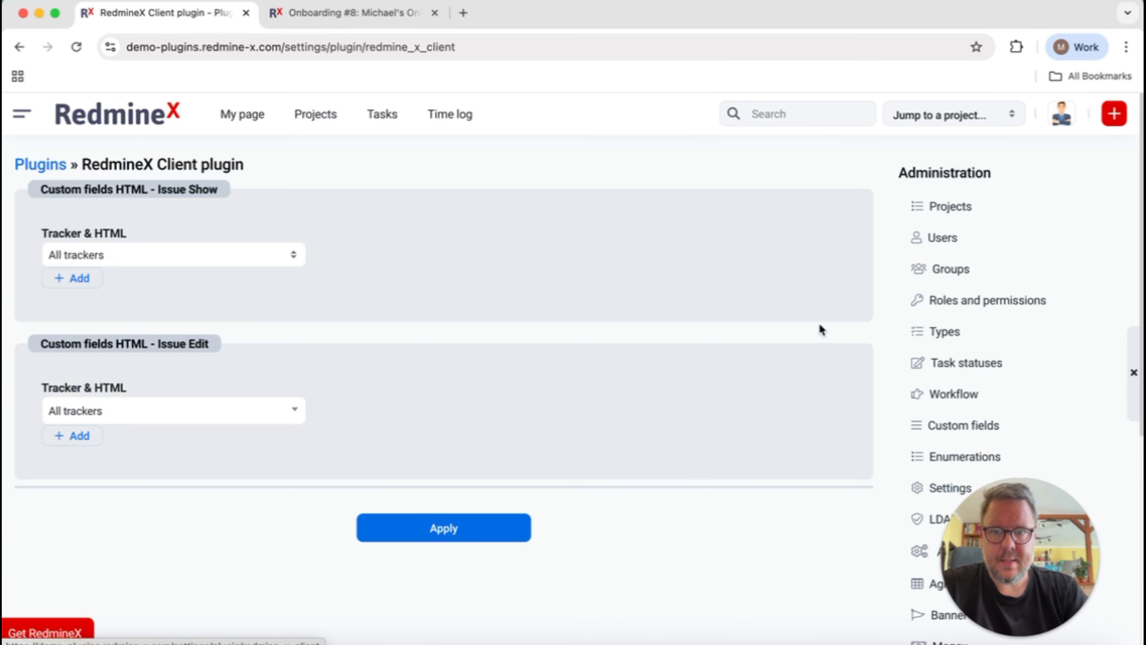
Add the Onboarding tracker to the Custom fields HTML - Issue Show section and expand its entry
left_click(96, 261)
left_click(94, 323)
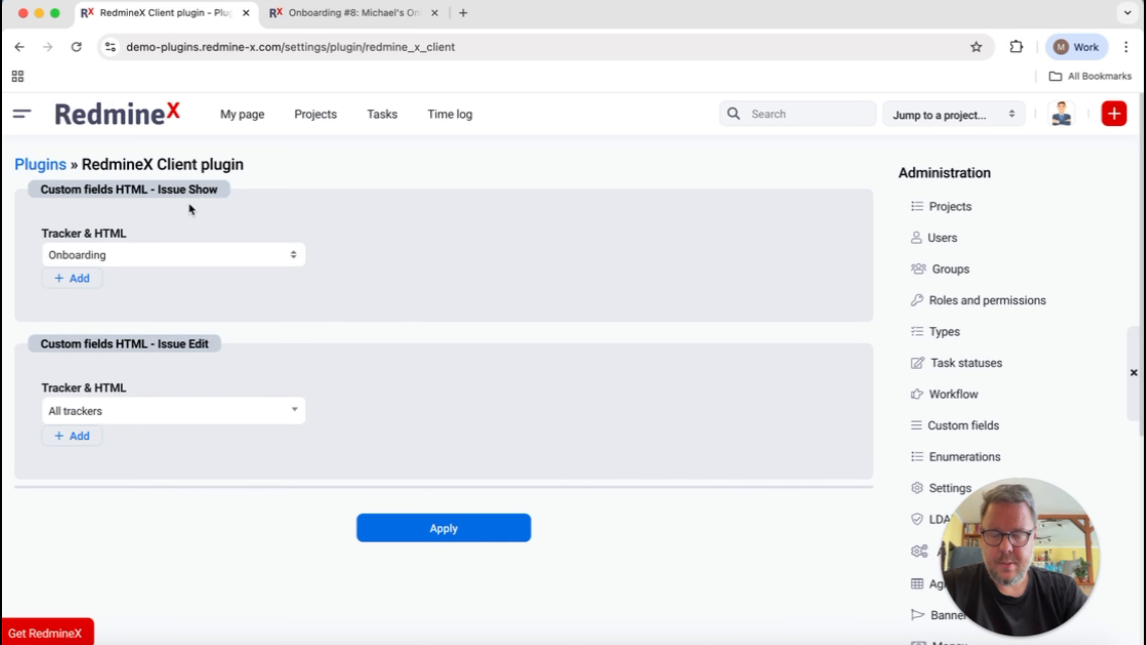
left_click(73, 280)
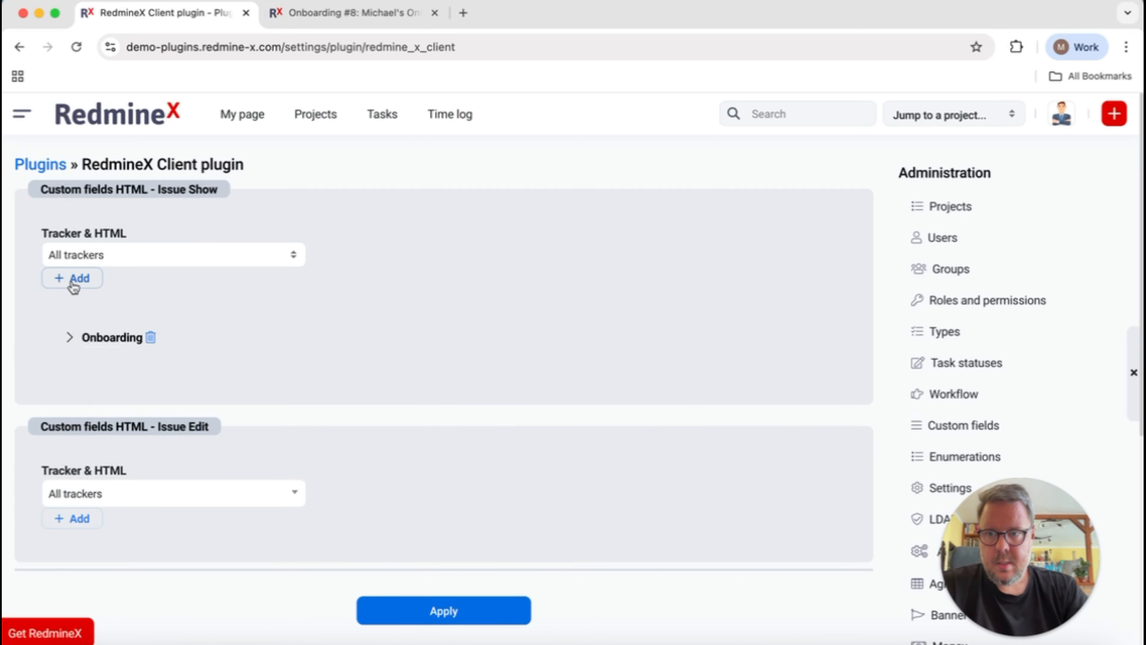
left_click(107, 339)
Examine the display and input placeholders available for the Name, Desktop PC (Y/N) and Desktop PC (Note) fields
scroll(572, 343, "down", 3)
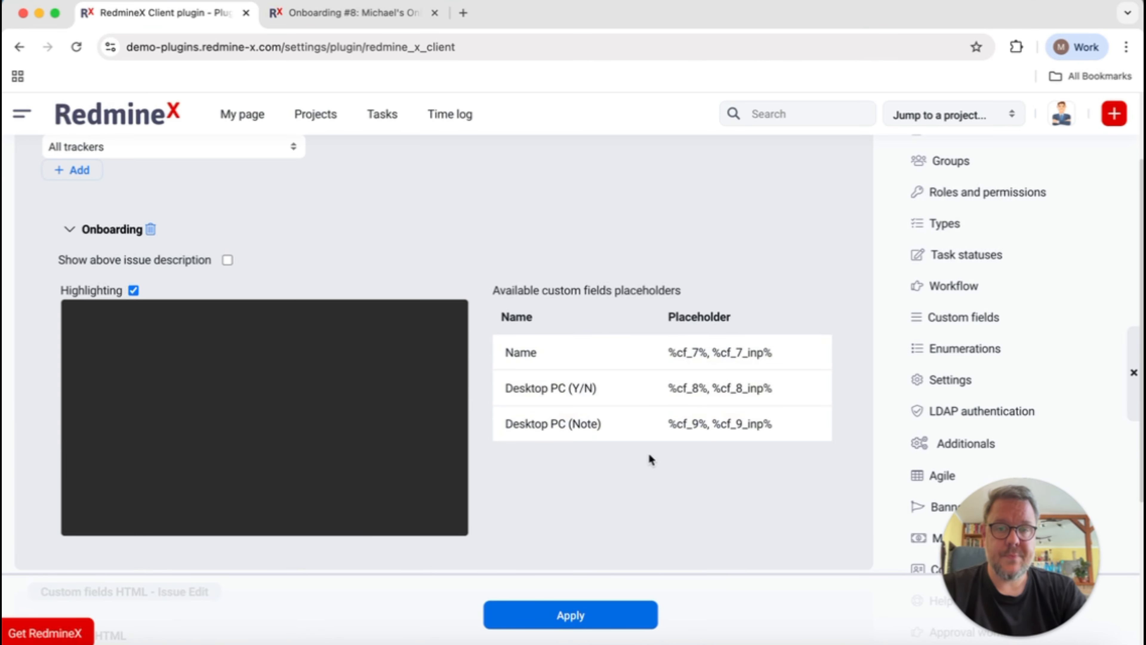
scroll(212, 279, "up", 1)
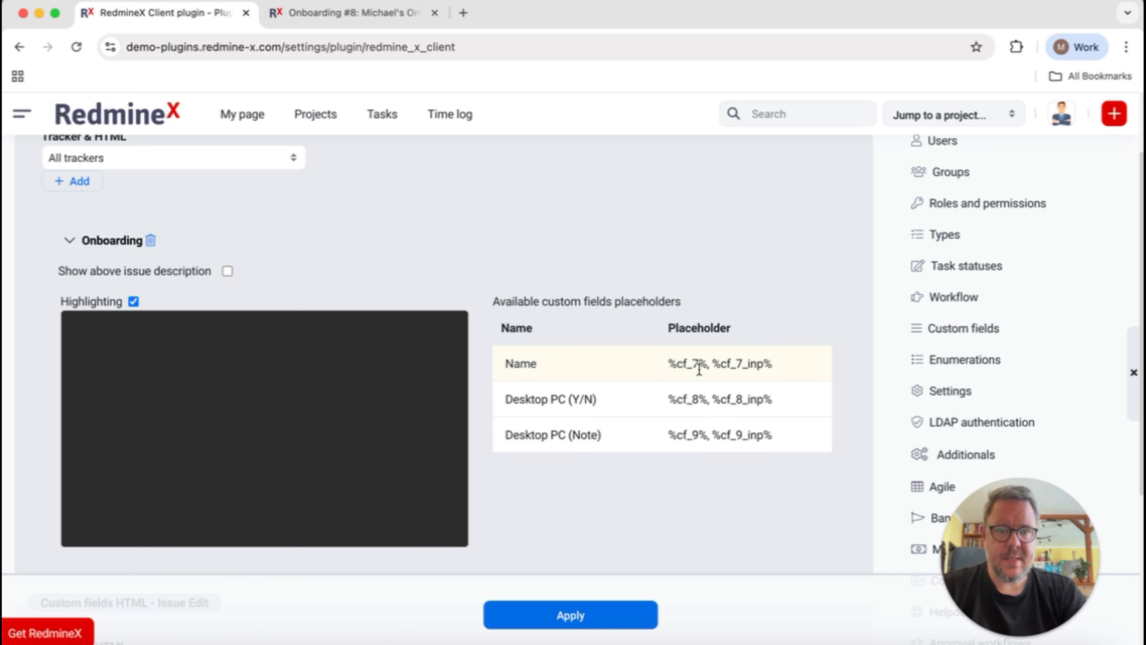
left_click_drag(711, 364, 671, 362)
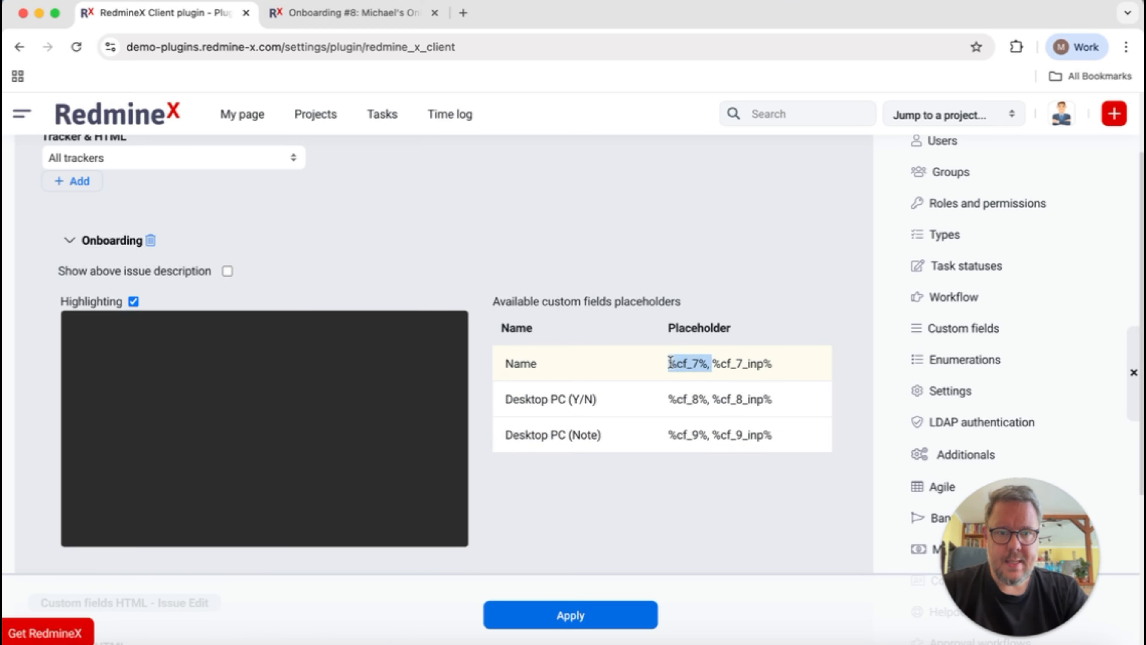
left_click(717, 363)
left_click_drag(713, 363, 789, 368)
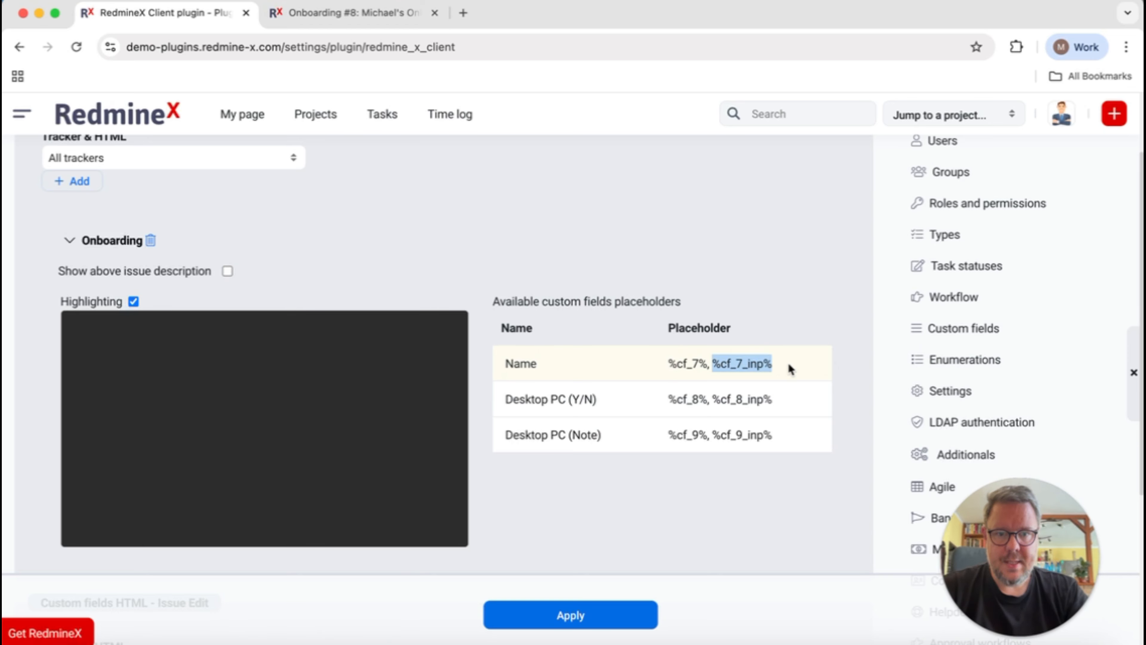
left_click_drag(712, 399, 673, 399)
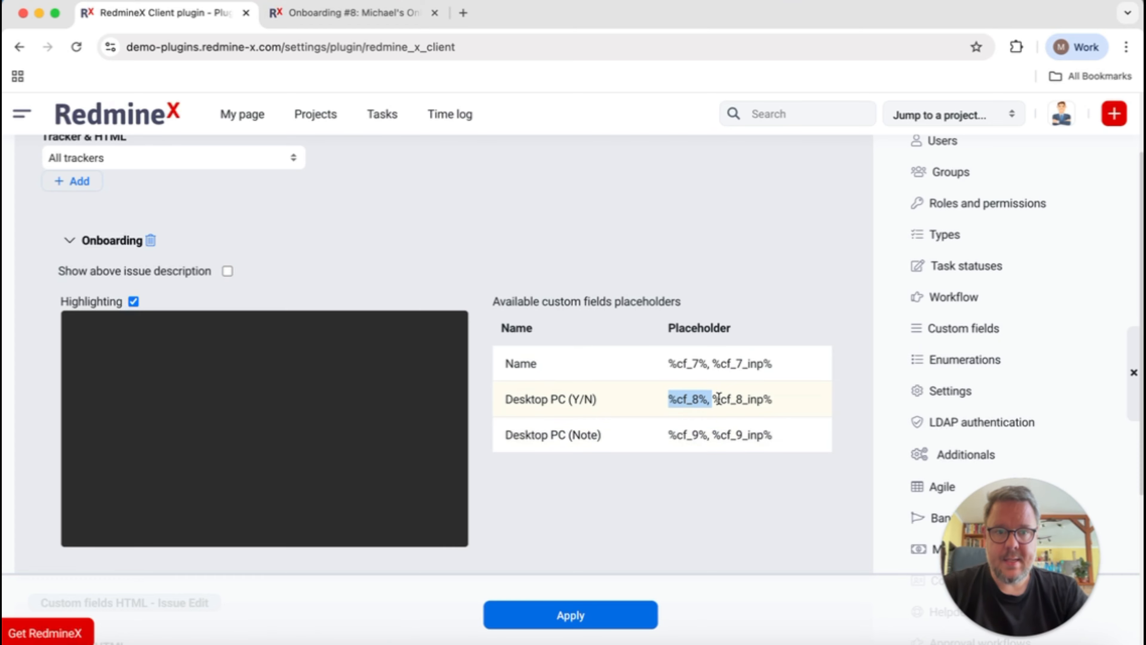
left_click(728, 399)
left_click_drag(711, 399, 772, 400)
left_click_drag(713, 429, 749, 434)
left_click(785, 435)
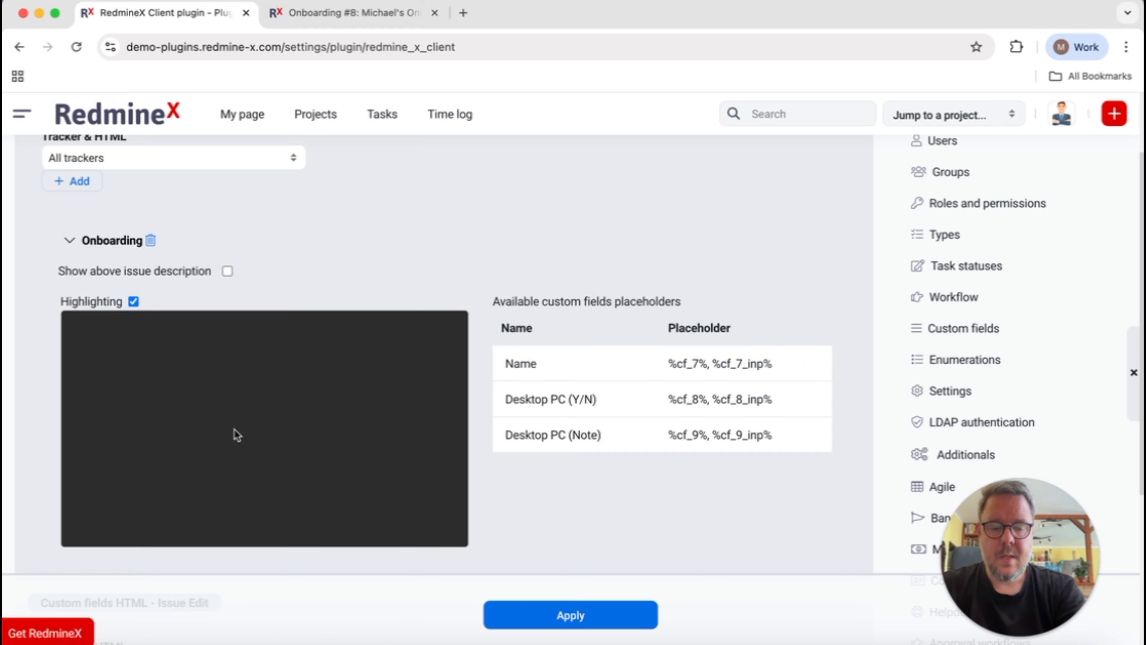
Enter an opening and a closing div tag in the Onboarding HTML editor of the Issue Show section
type("<div>")
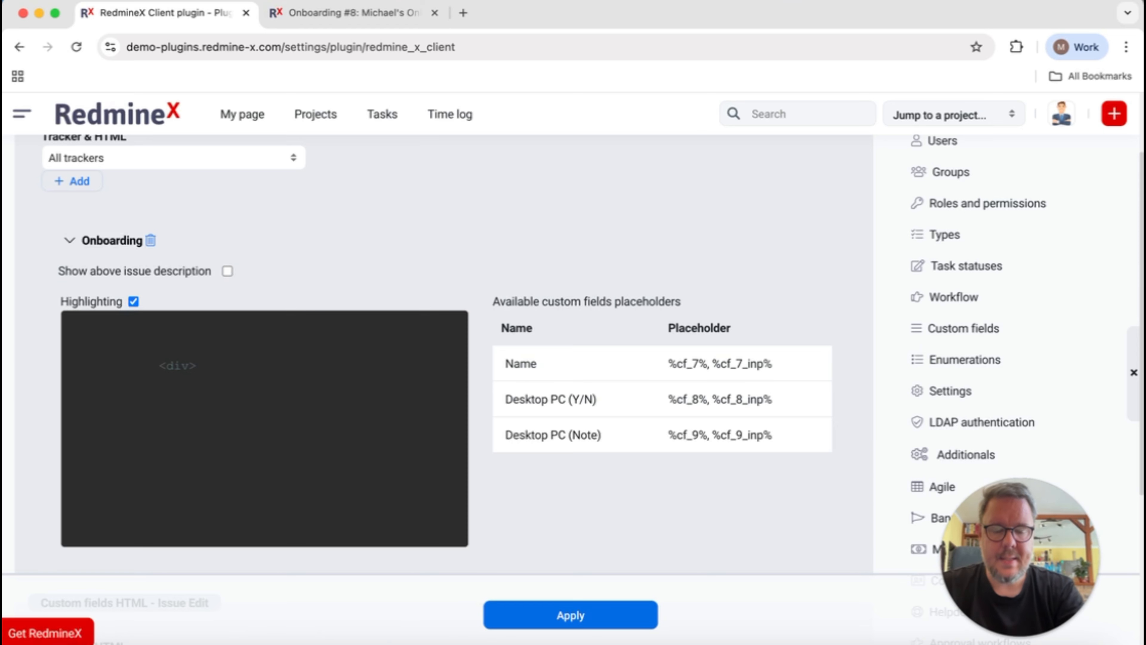
left_click(163, 368)
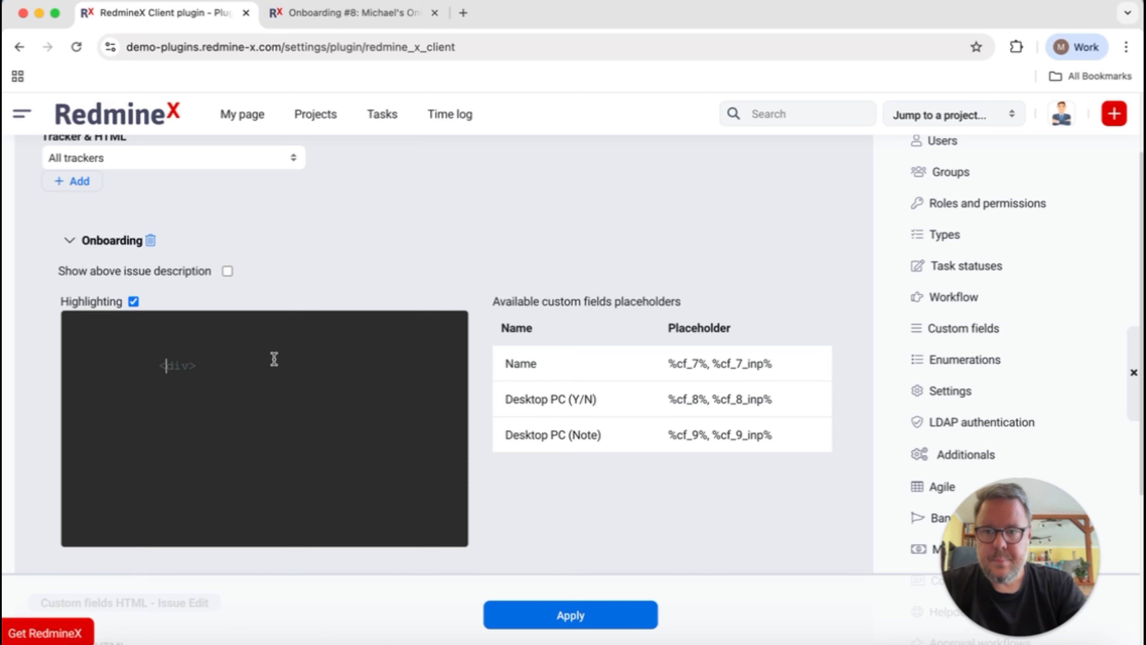
key("Left")
key("BackSpace")
key("BackSpace")
key("BackSpace")
key("BackSpace")
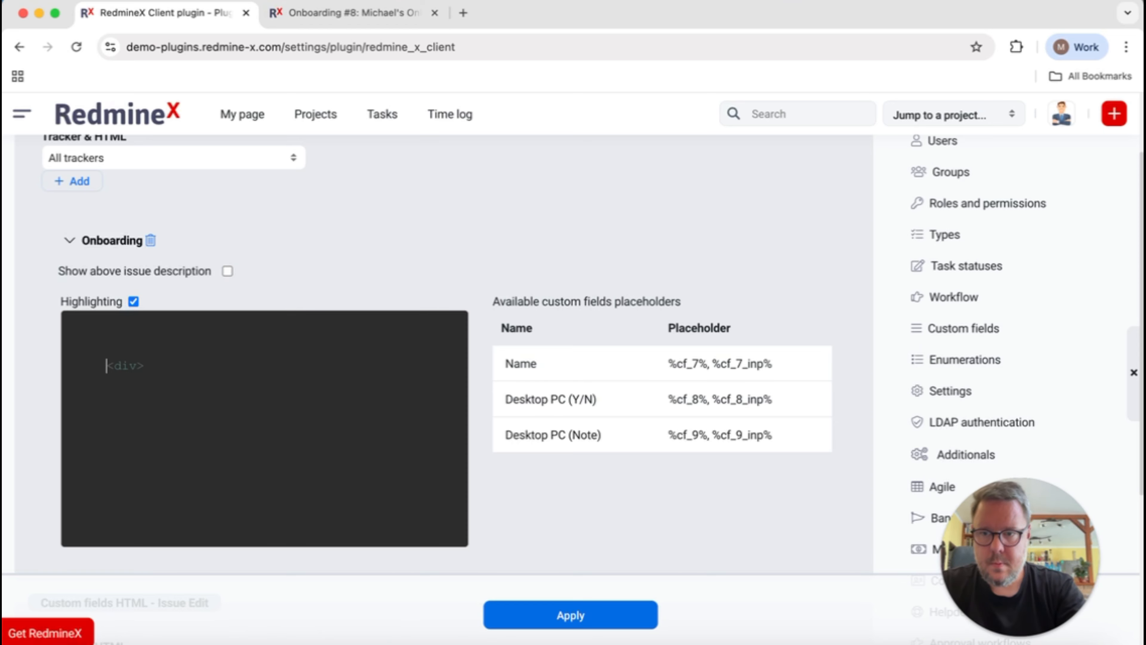
key("BackSpace")
key("BackSpace")
key("BackSpace")
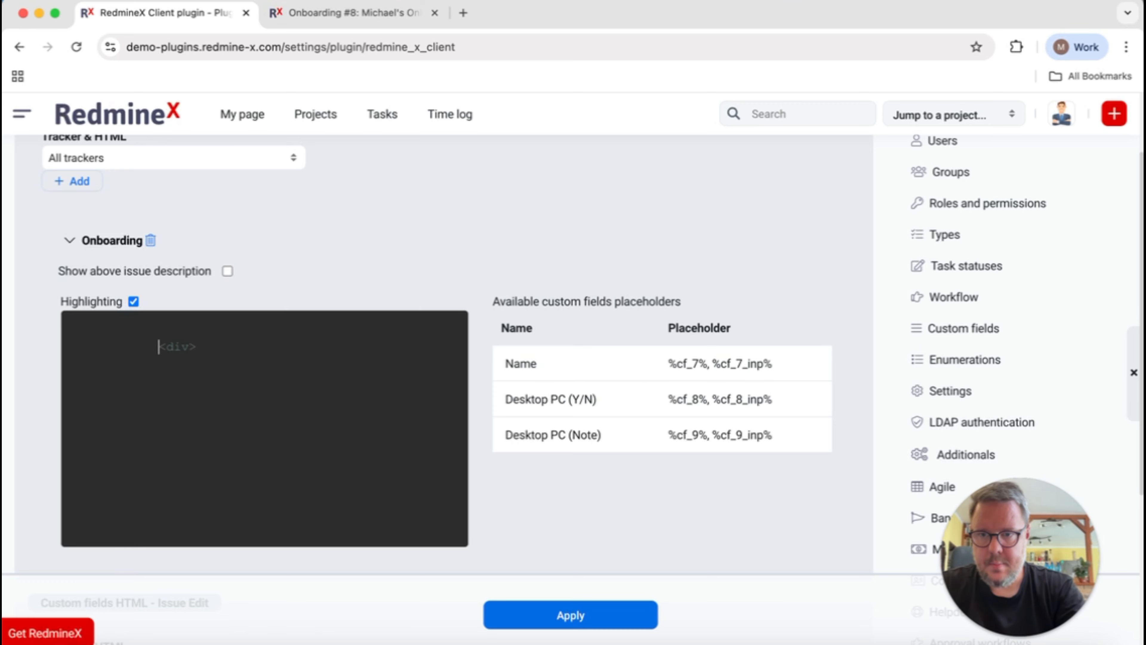
key("BackSpace")
key("BackSpace")
key("BackSpace")
key("BackSpace")
key("BackSpace")
key("BackSpace")
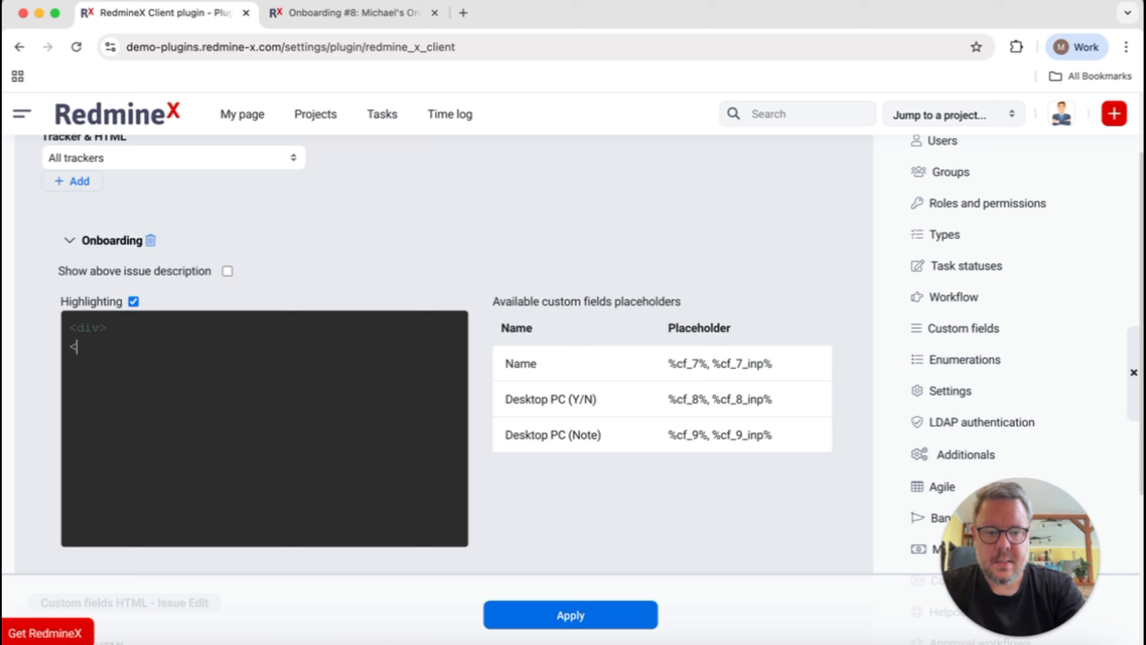
type("v>")
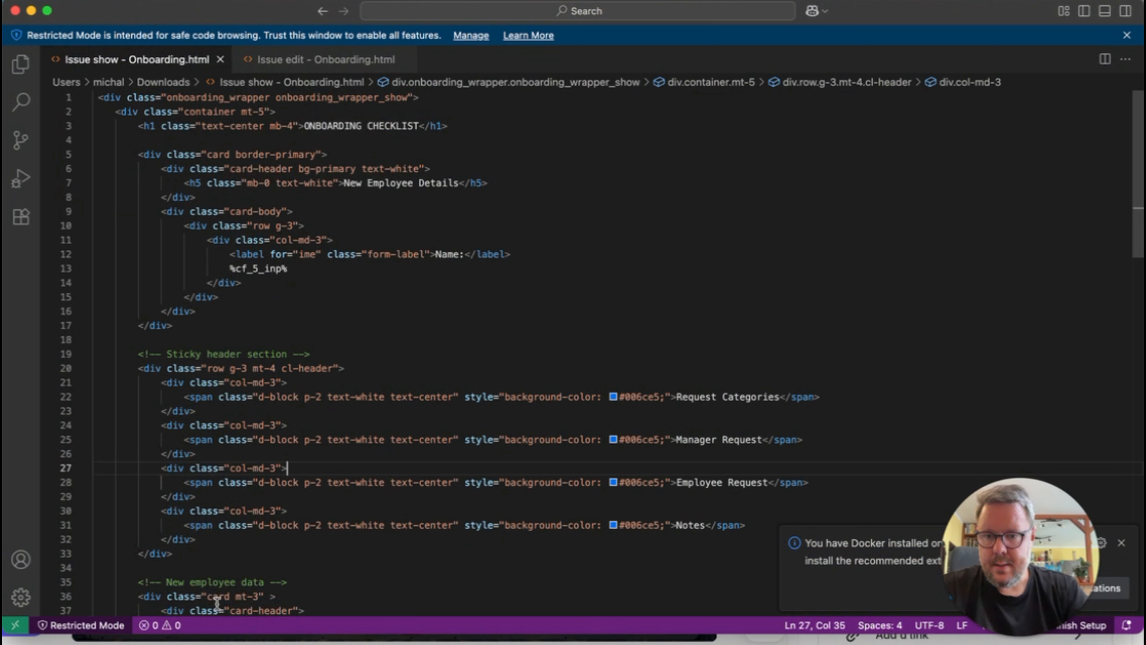
Copy the full code of Issue show - Onboarding.html from the code editor and paste it over the Onboarding entry's HTML in the browser
left_click_drag(216, 633, 217, 644)
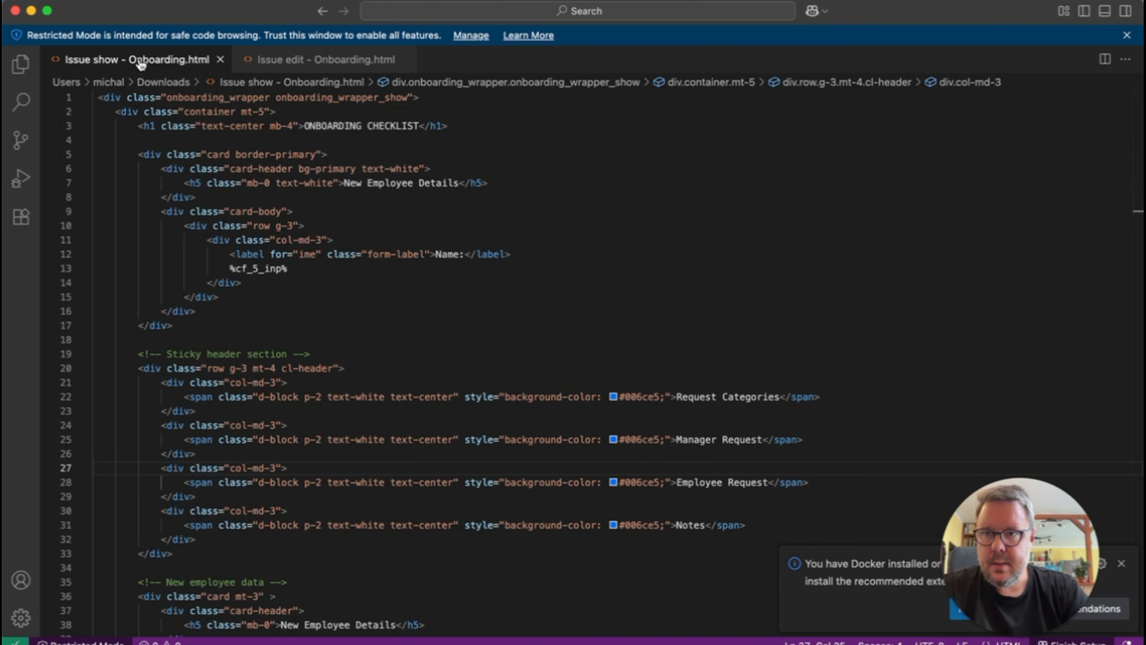
left_click(291, 156)
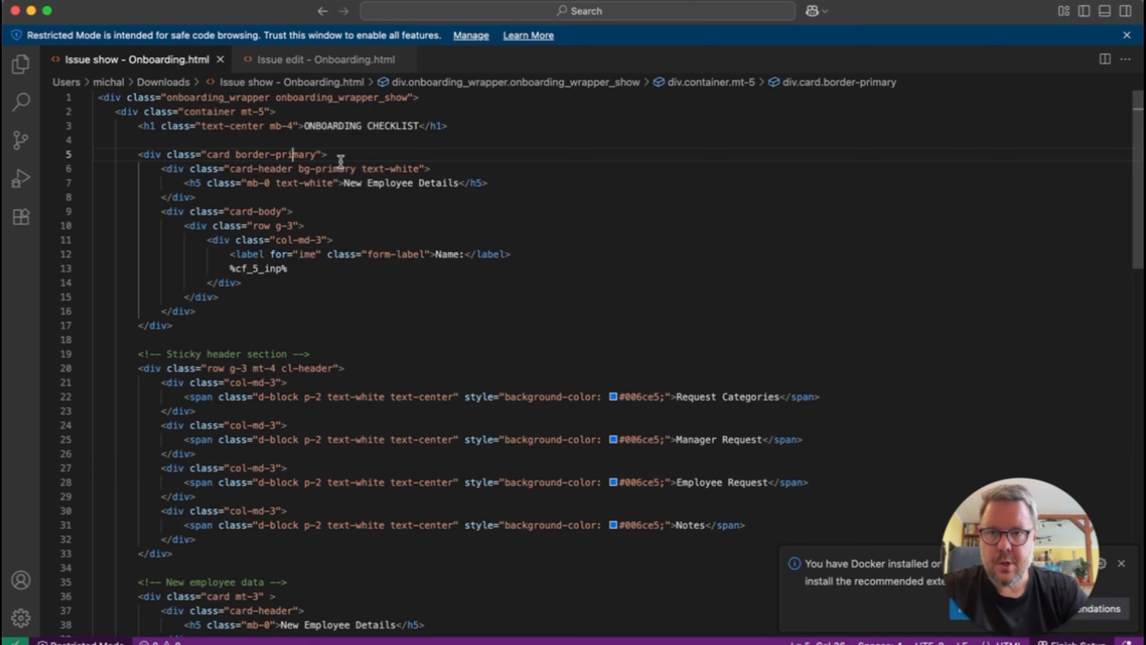
key("super+a")
key("super+c")
key("super+Tab")
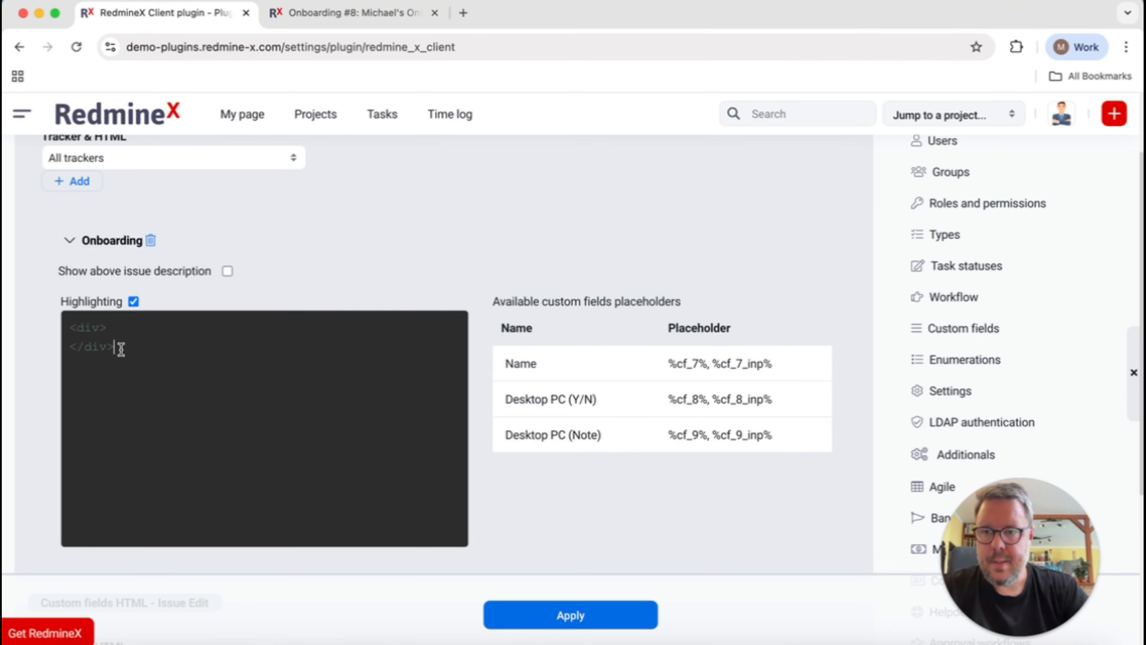
left_click_drag(121, 350, 26, 258)
key("super+v")
scroll(406, 337, "up", 10)
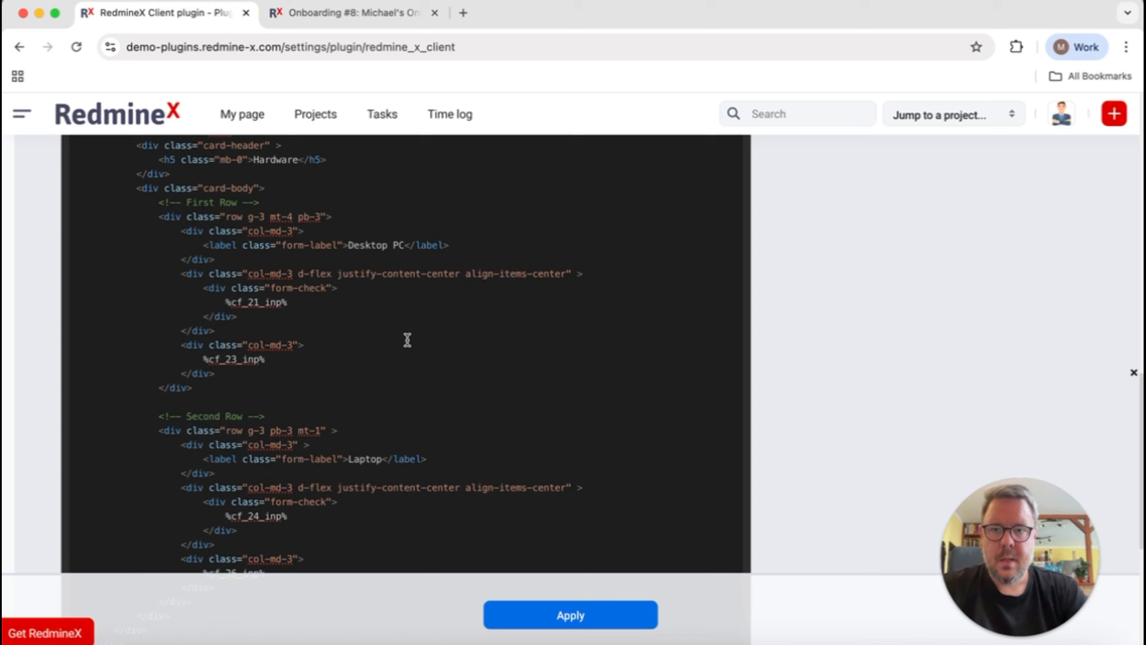
scroll(407, 337, "up", 10)
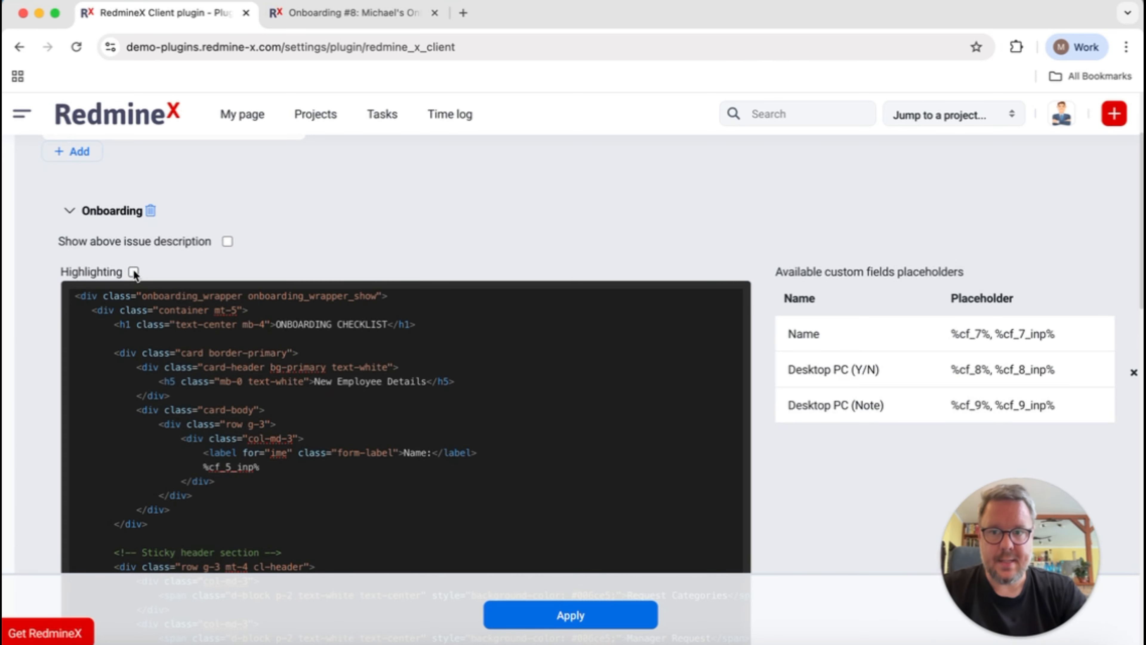
Change the placeholder under the Name label in the New Employee Details card to %cf_7_inp%
scroll(203, 280, "down", 5)
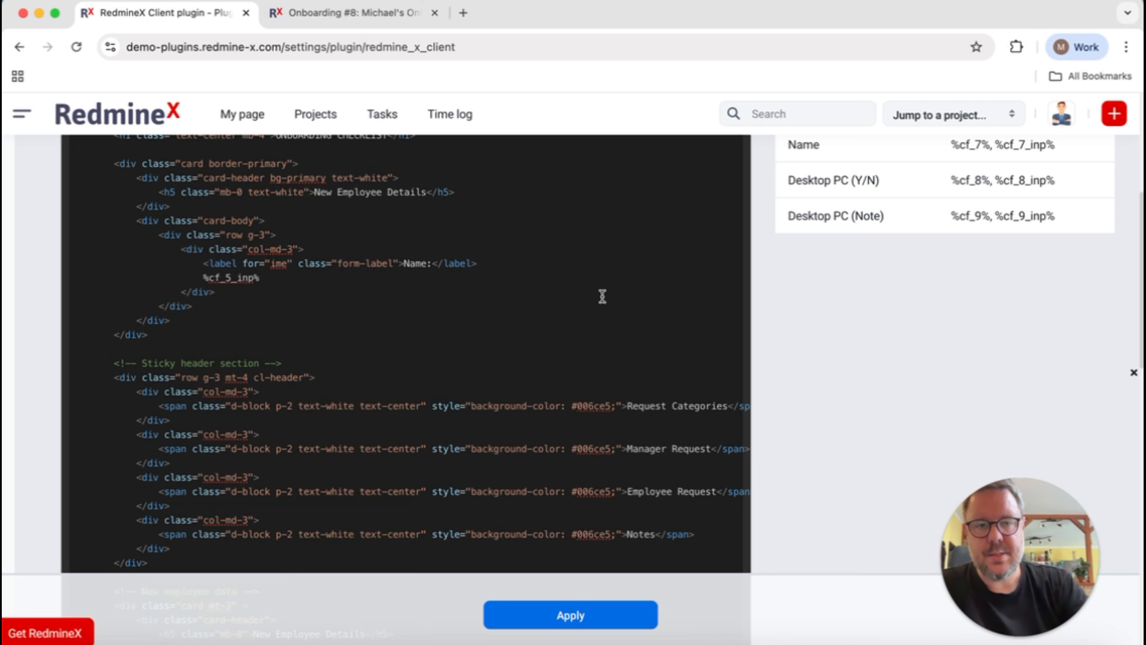
scroll(772, 250, "up", 1)
scroll(770, 245, "up", 2)
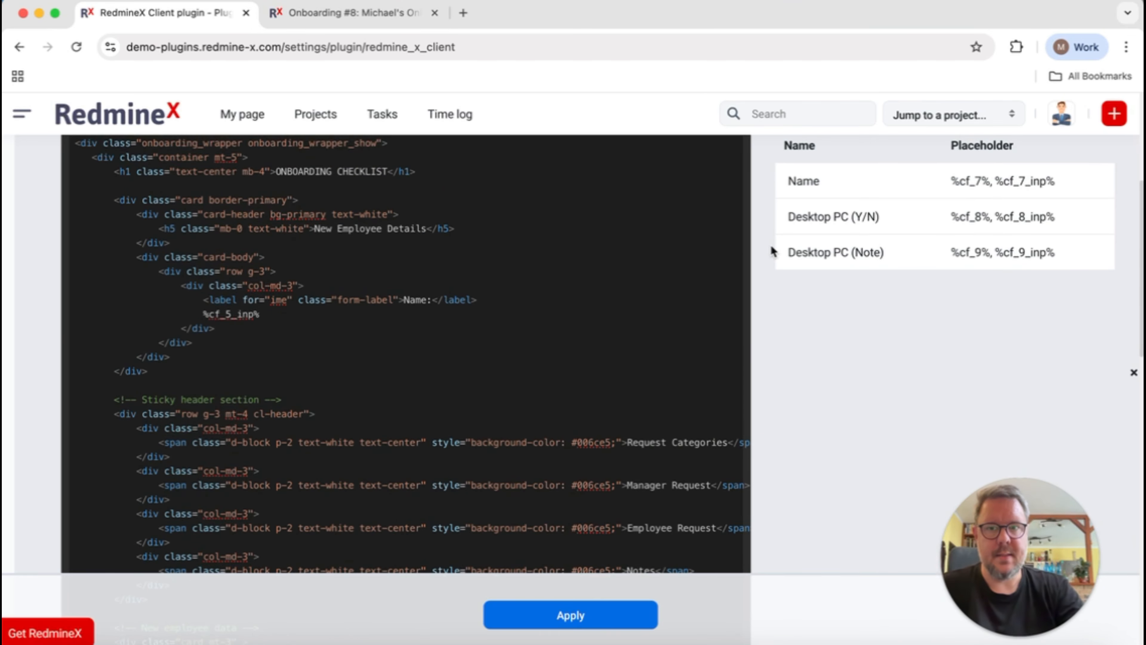
scroll(771, 252, "up", 1)
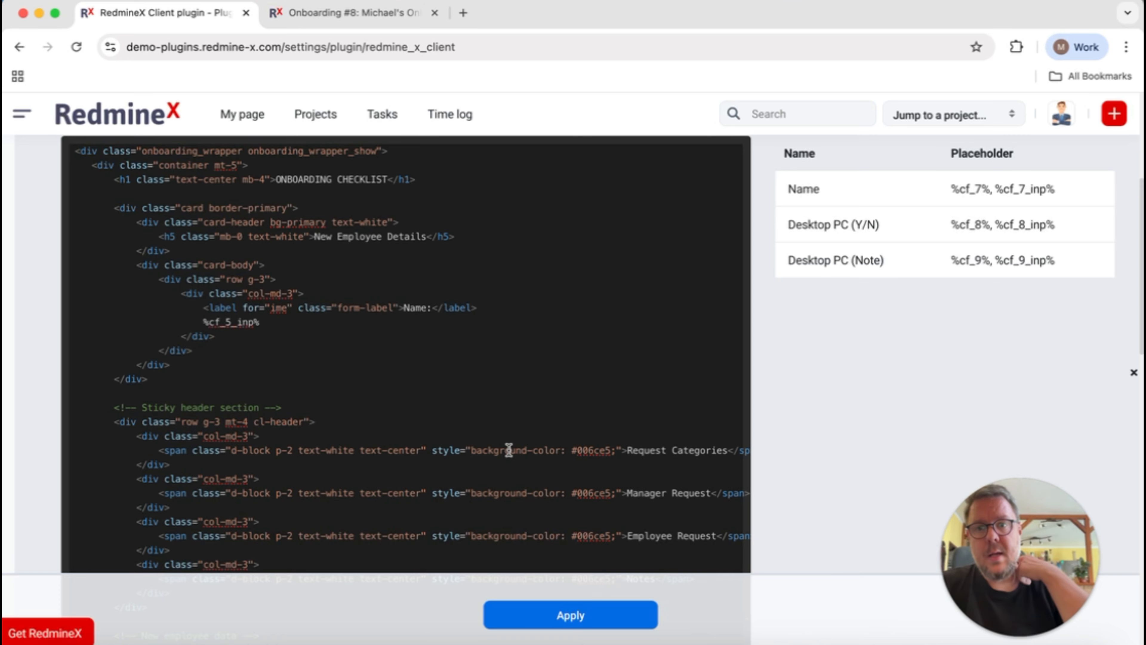
scroll(510, 449, "up", 1)
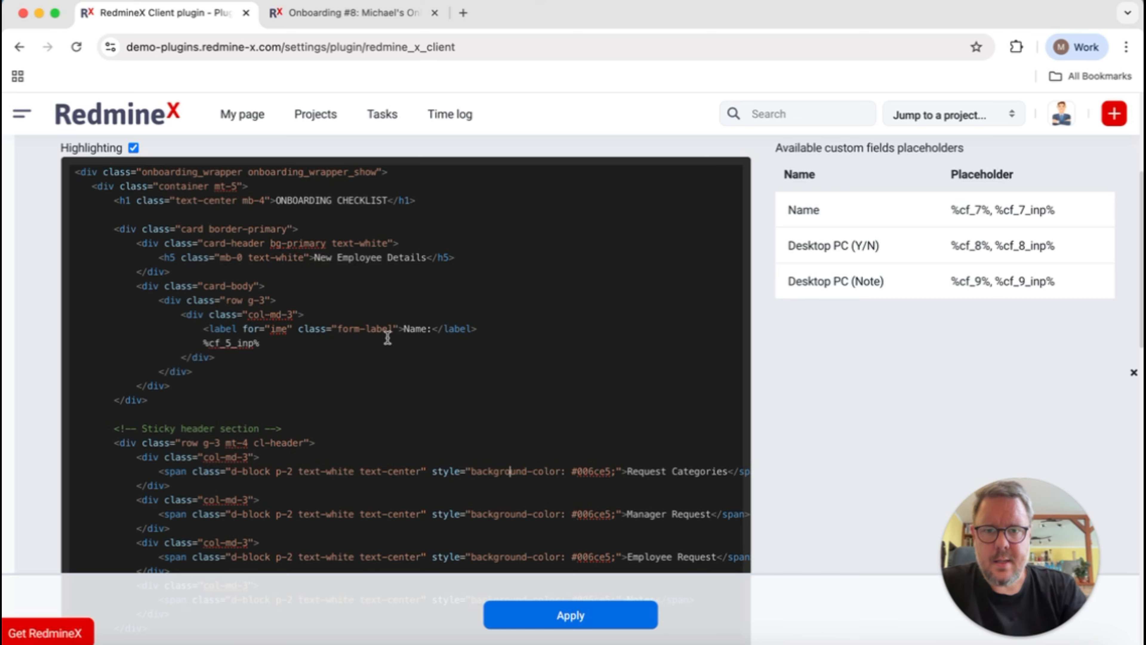
double_click(415, 328)
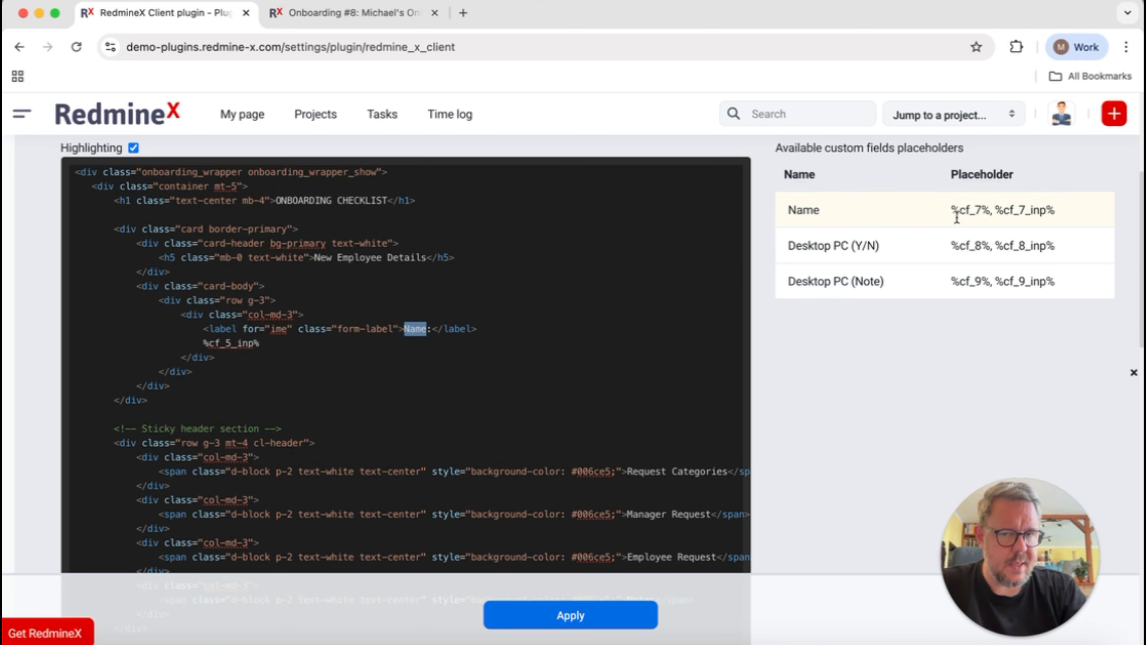
left_click(231, 343)
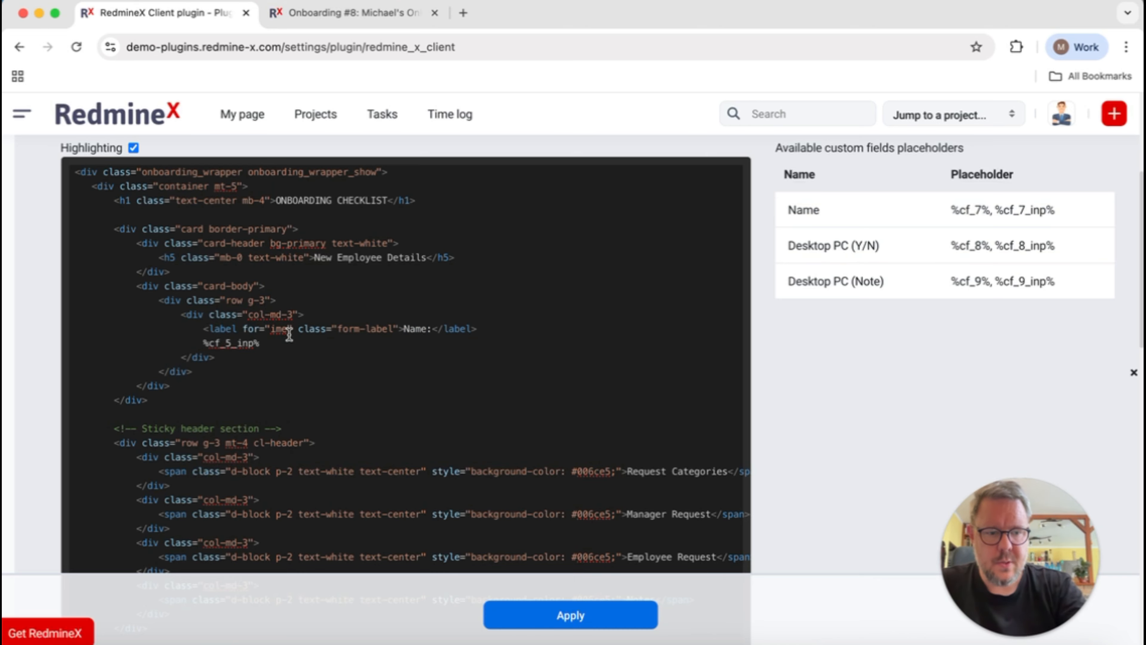
key("BackSpace")
type("7")
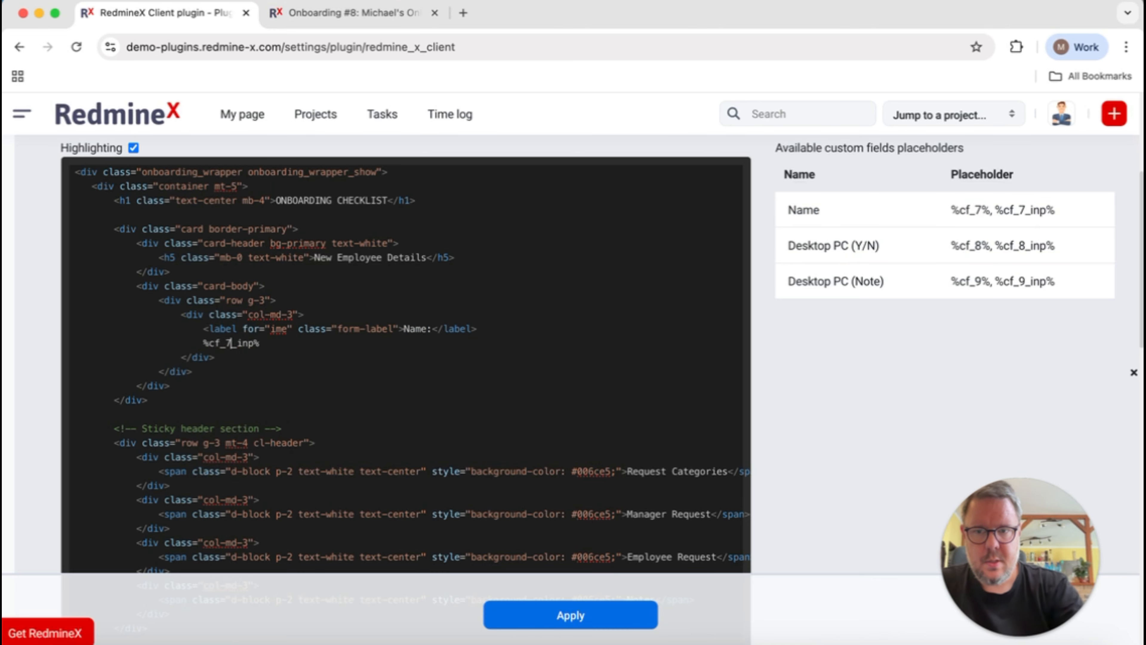
Change the form-check placeholder in the Hardware section's Desktop PC row to %cf_8_inp%
scroll(308, 326, "down", 1)
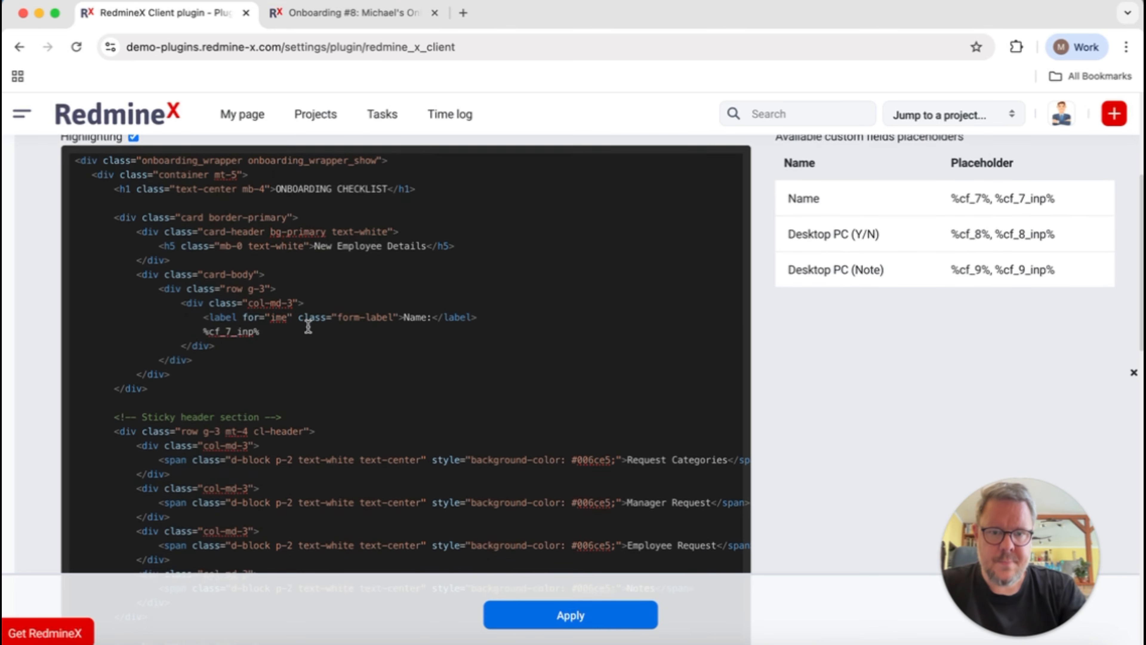
scroll(308, 326, "down", 10)
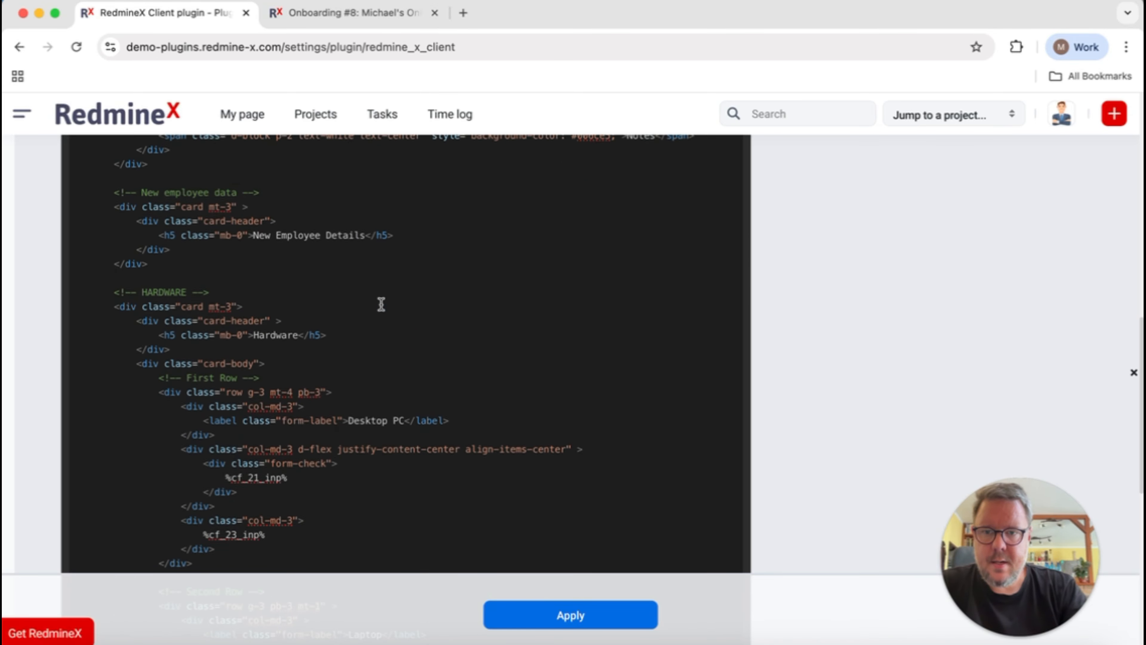
scroll(381, 304, "down", 2)
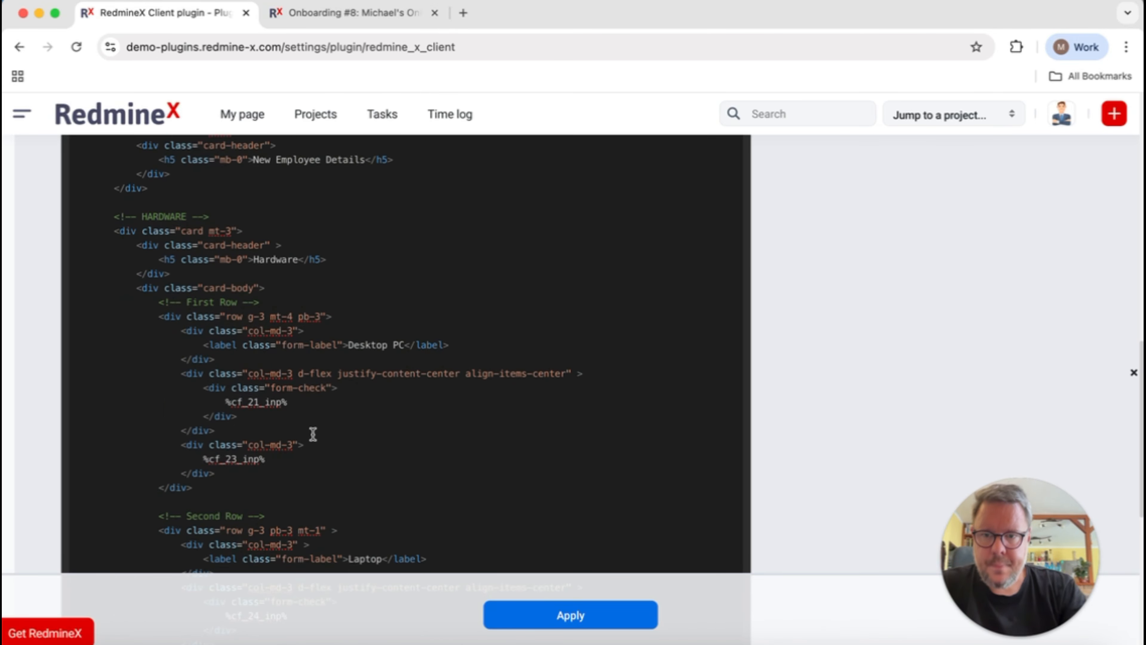
left_click(255, 401)
left_click(237, 461)
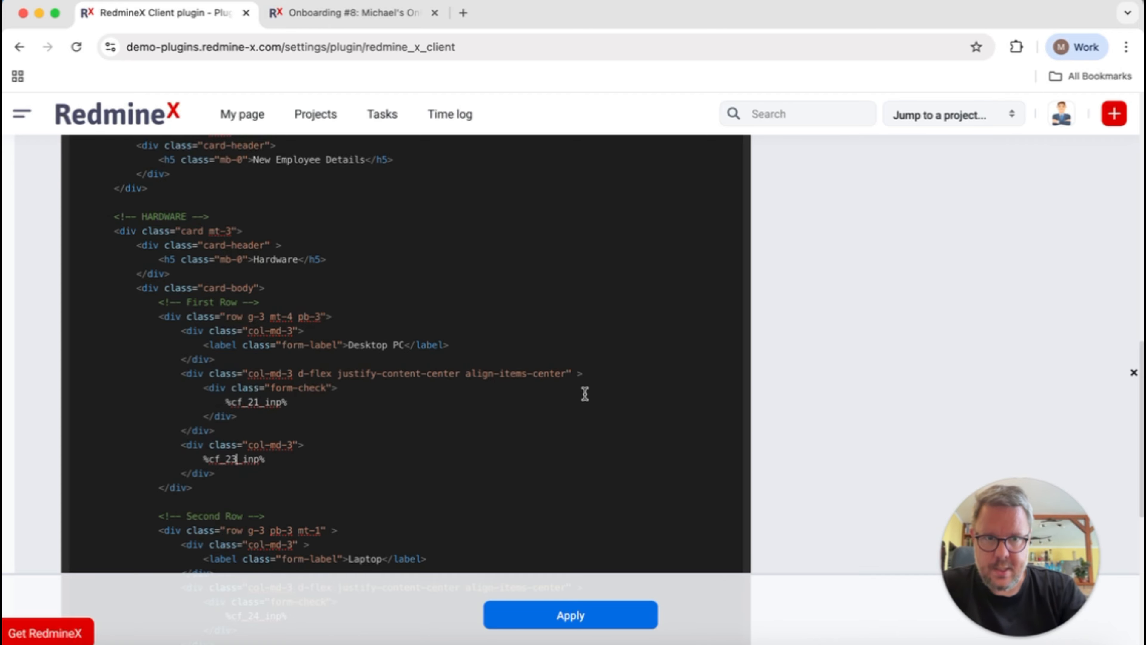
scroll(934, 351, "up", 1)
scroll(934, 349, "up", 10)
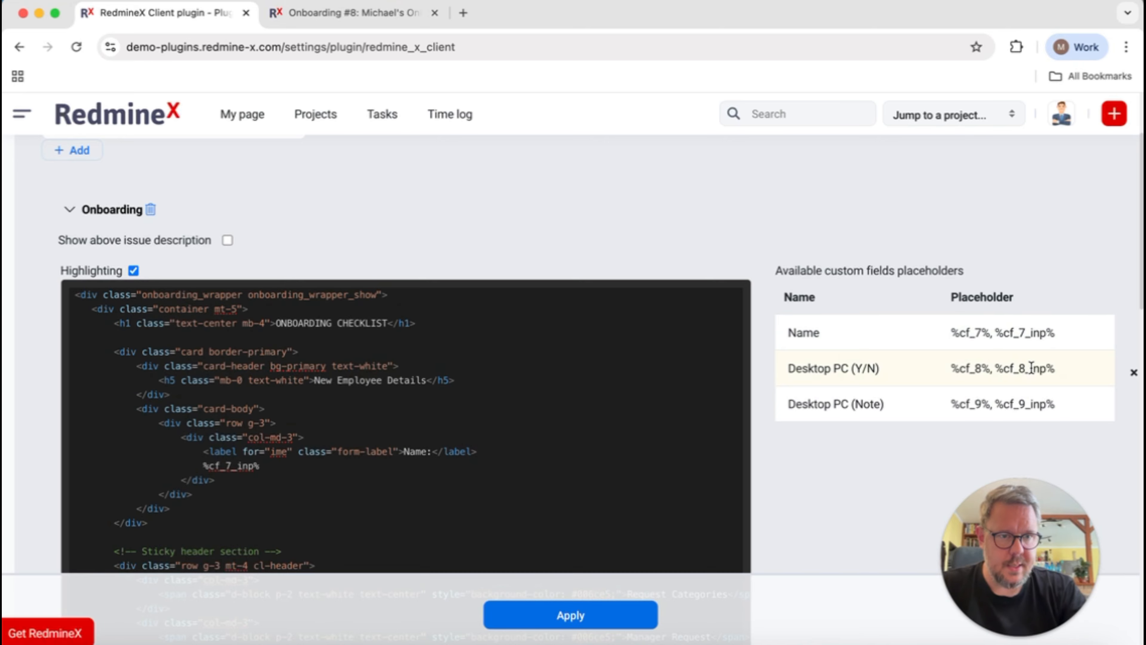
scroll(601, 395, "down", 10)
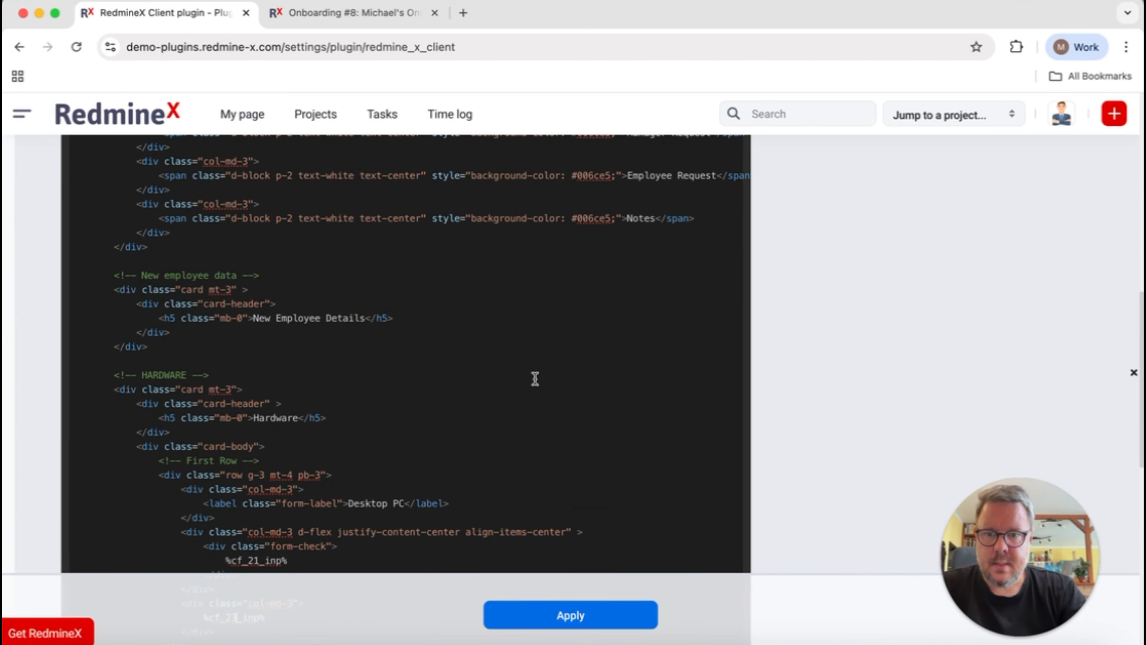
left_click(259, 419)
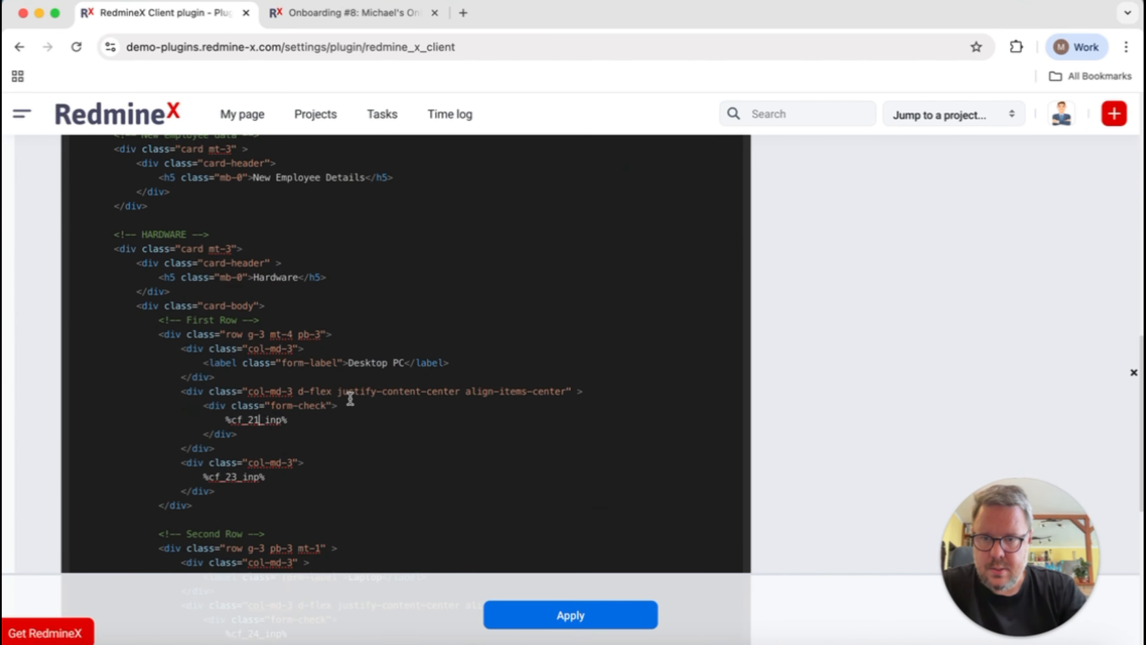
key("BackSpace")
key("BackSpace")
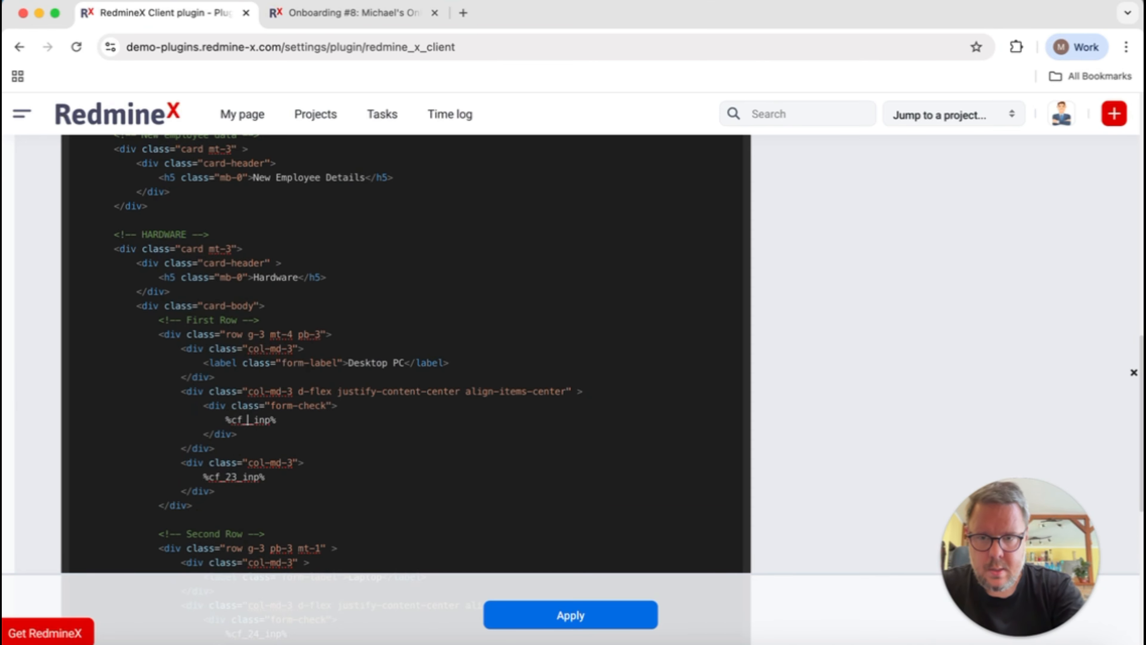
type("8")
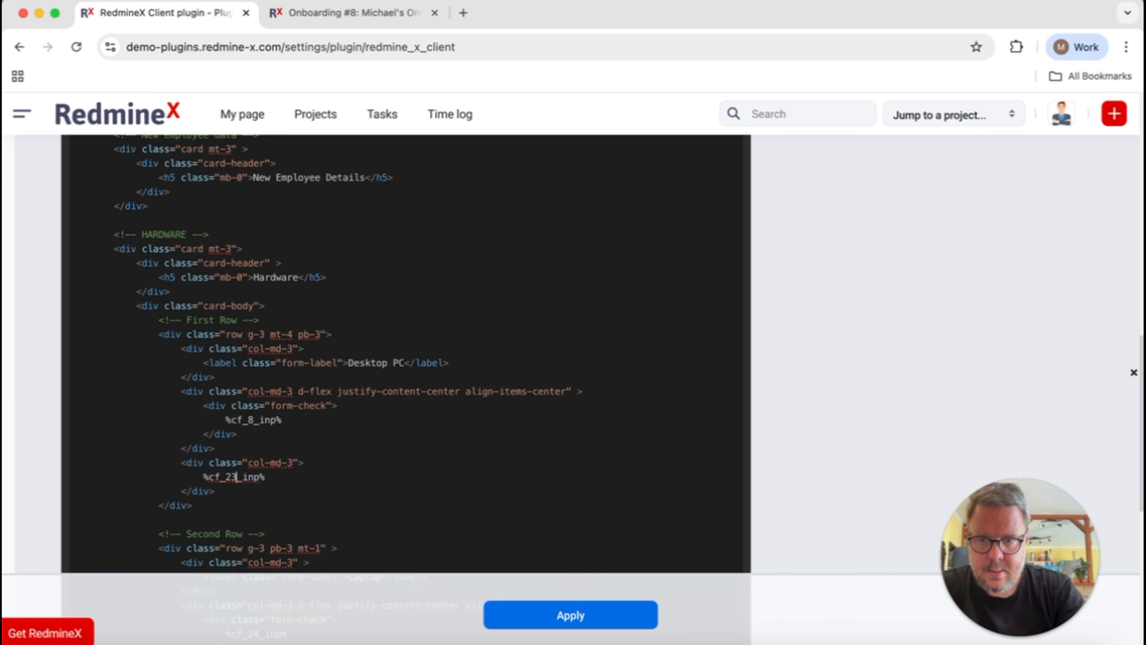
Change the Desktop PC row's second placeholder to %cf_9_inp% and apply the plugin settings
key("BackSpace")
key("BackSpace")
type("9")
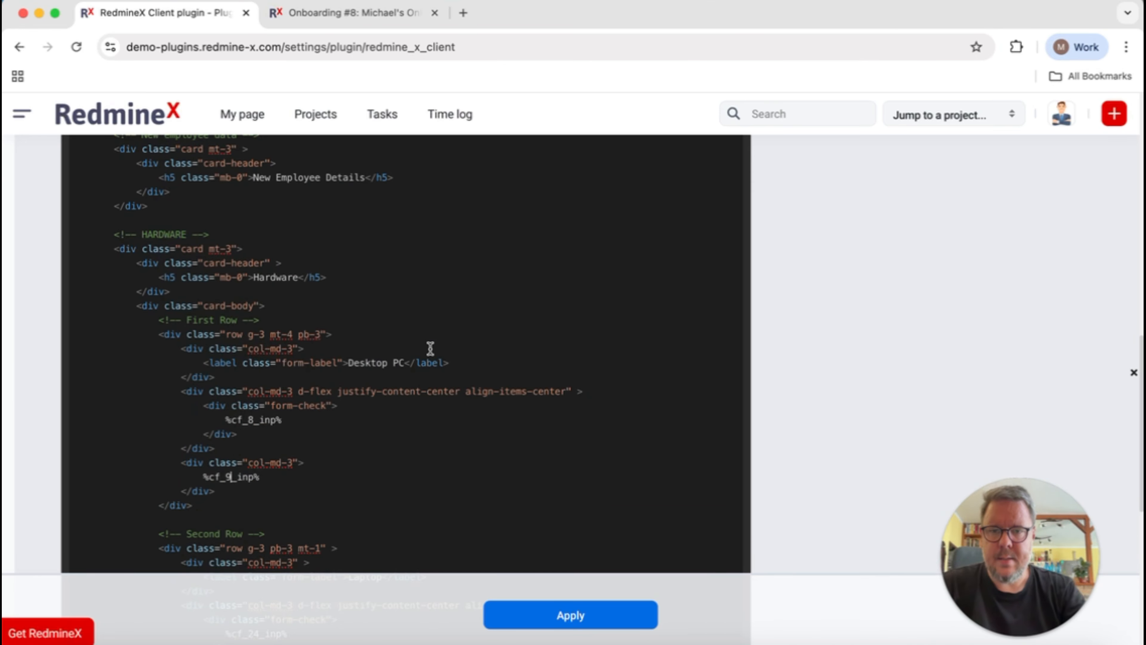
scroll(430, 348, "down", 10)
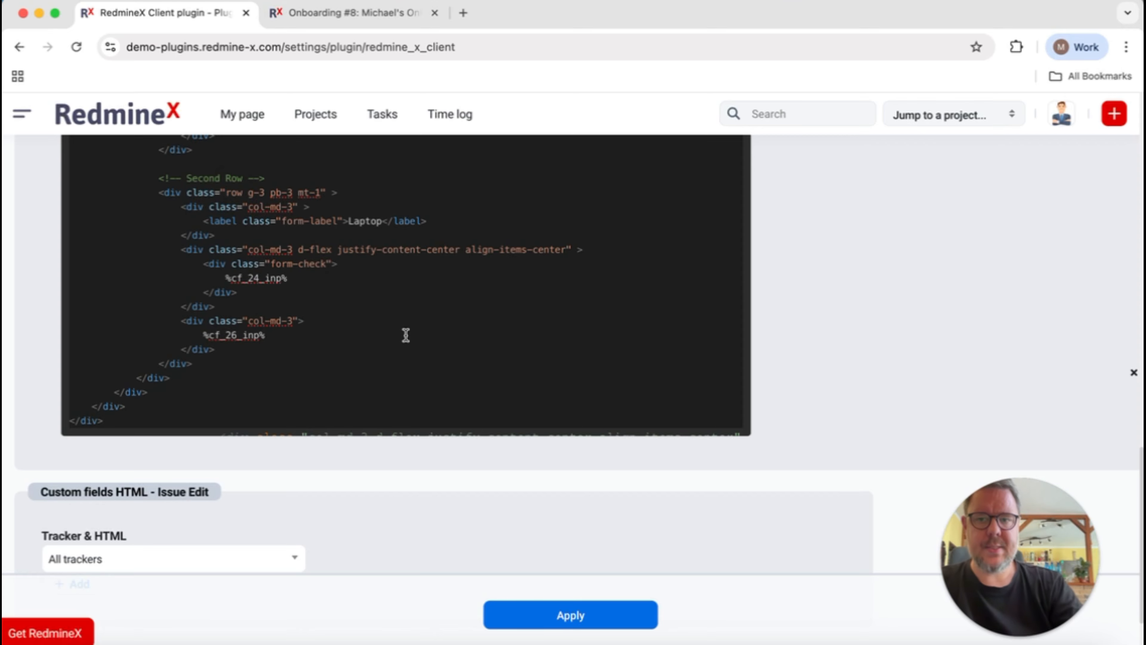
left_click(598, 622)
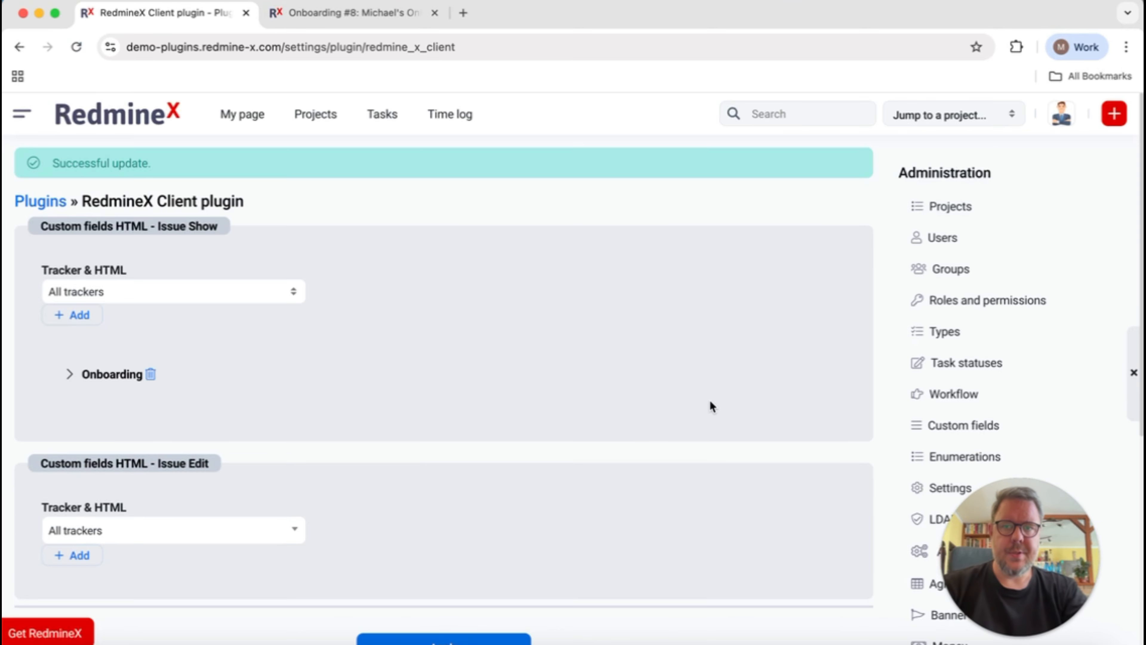
Add the Onboarding tracker to the Custom fields HTML - Issue Edit section and expand its entry
scroll(289, 333, "down", 5)
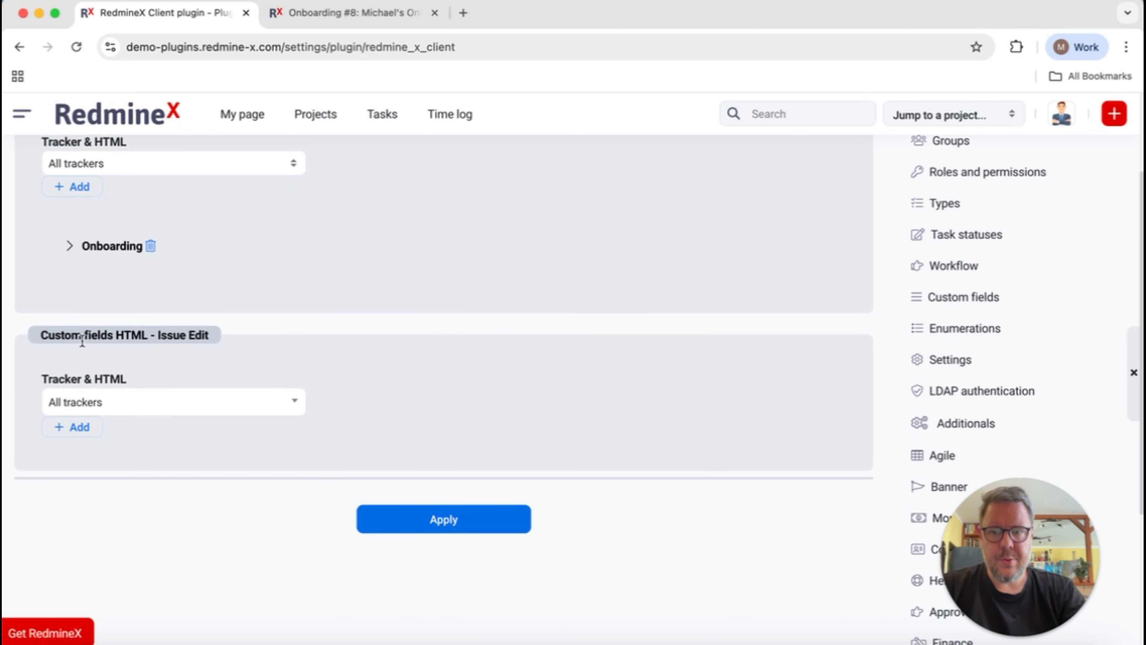
scroll(120, 343, "up", 3)
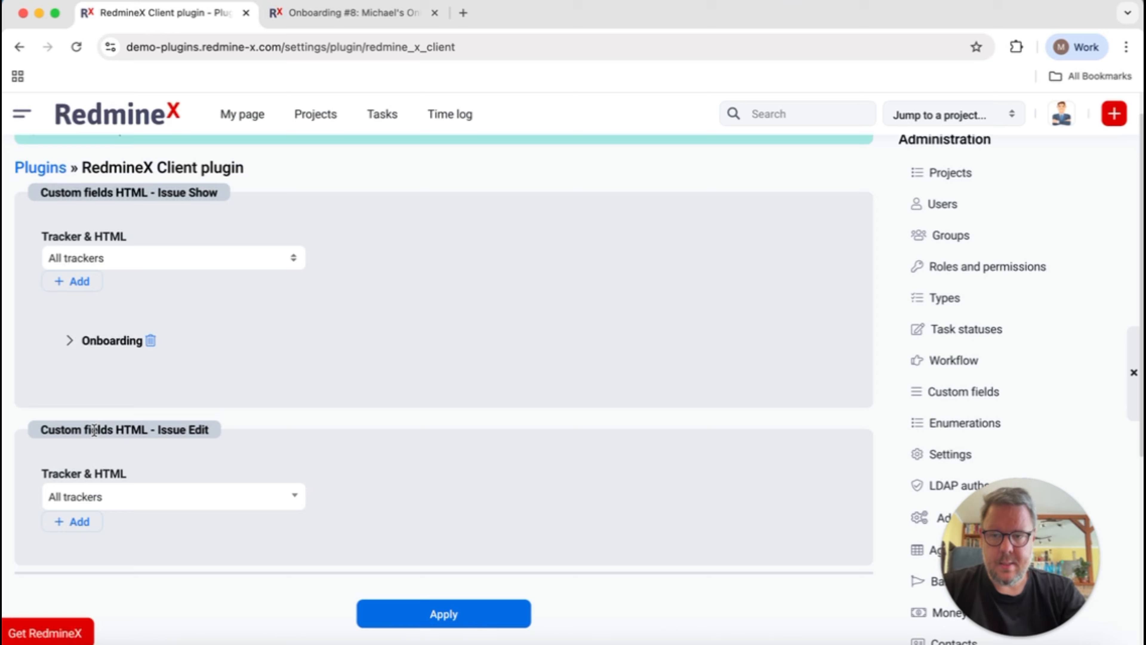
left_click_drag(175, 433, 225, 430)
scroll(233, 428, "down", 3)
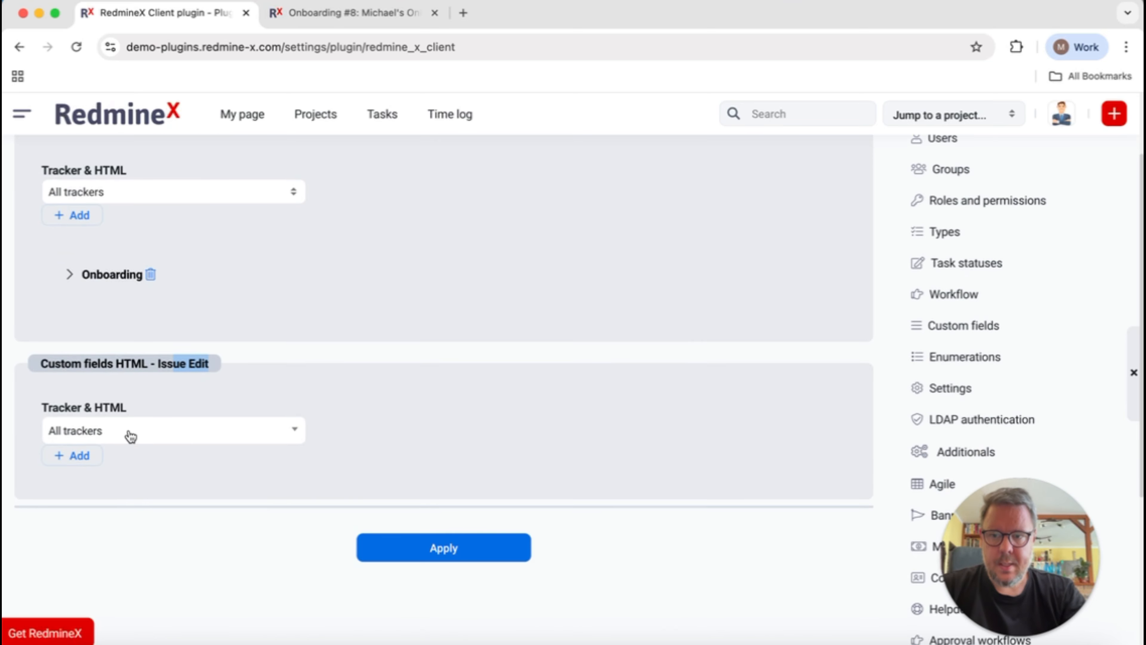
left_click(128, 432)
scroll(120, 452, "down", 3)
left_click(113, 443)
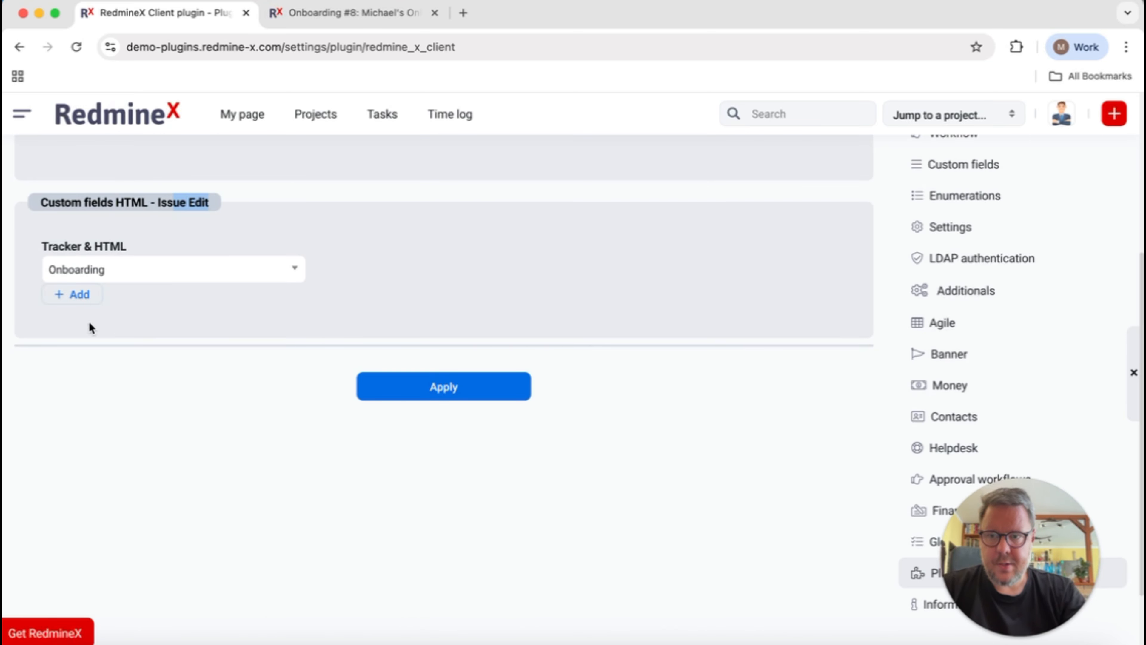
left_click(73, 294)
left_click(87, 358)
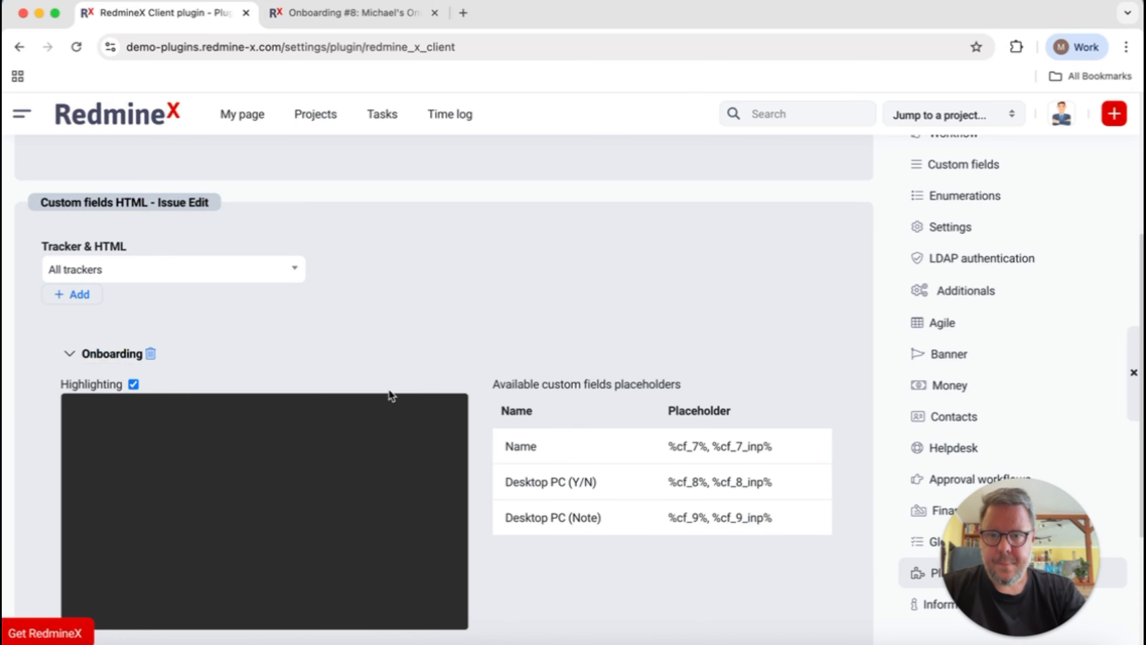
Copy the entire code of Issue edit - Onboarding.html and paste it into the Onboarding editor under Custom fields HTML - Issue Edit
scroll(664, 341, "down", 2)
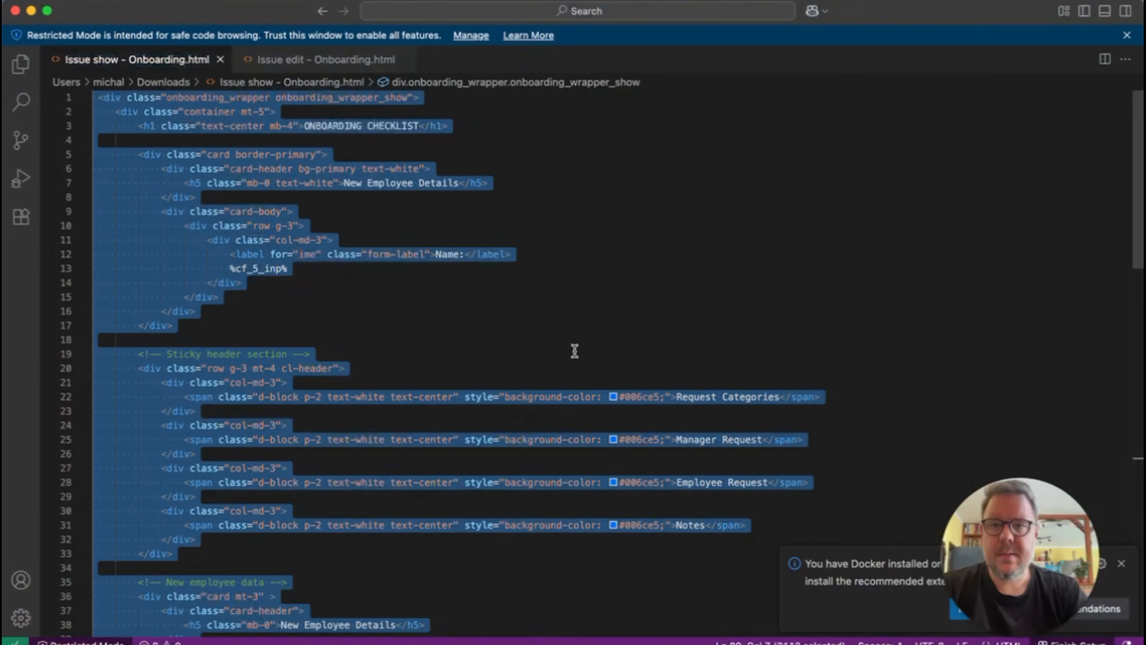
left_click(326, 59)
left_click(347, 212)
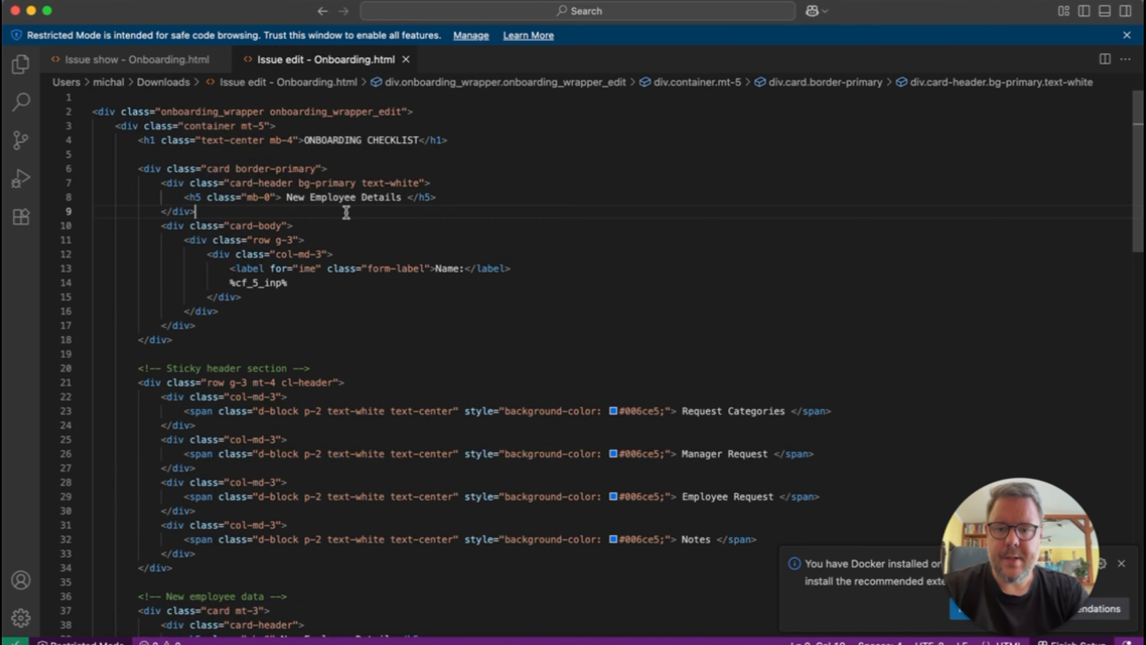
key("super+a")
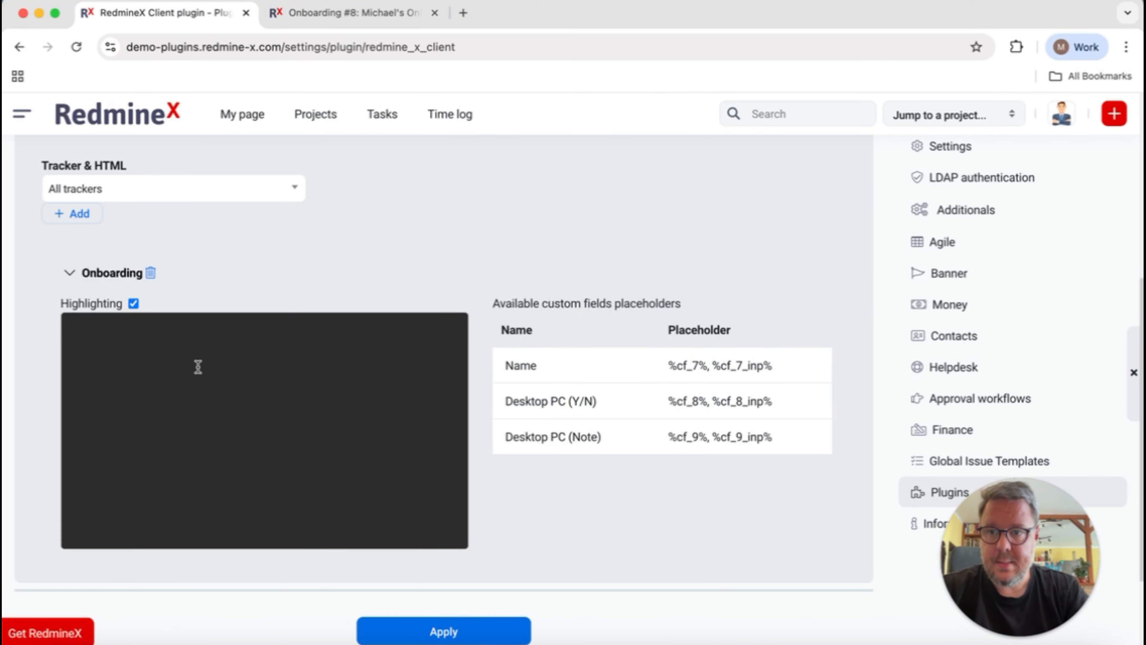
key("super+v")
scroll(266, 354, "up", 10)
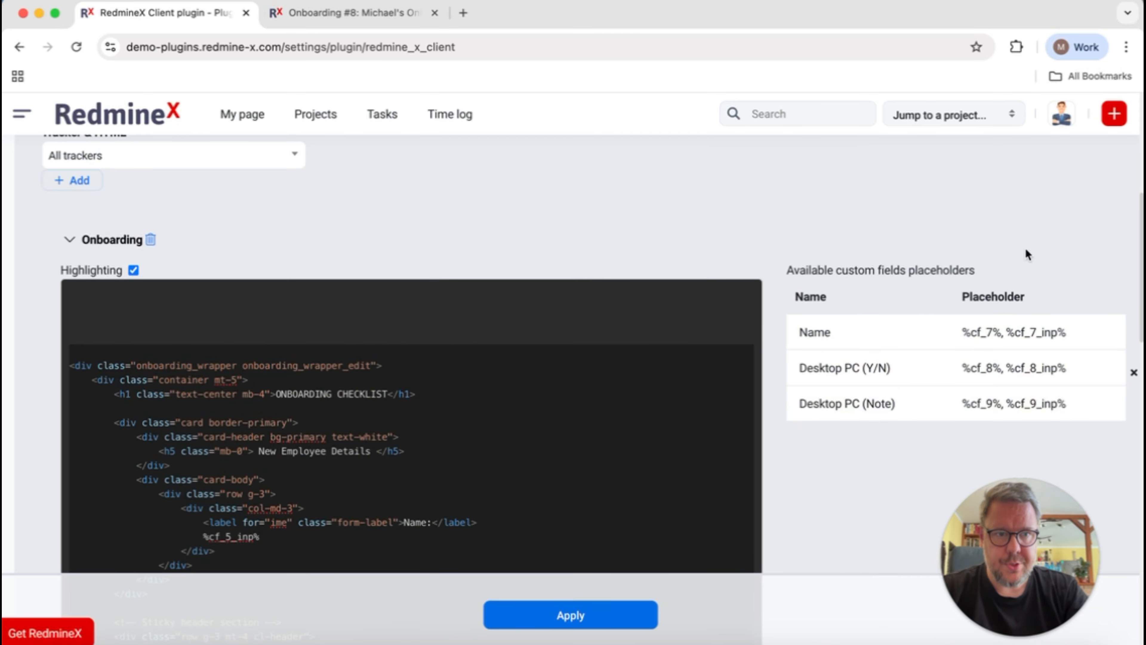
Change the placeholder under the Name label in the Issue Edit HTML to %cf_7_inp%
scroll(409, 356, "down", 3)
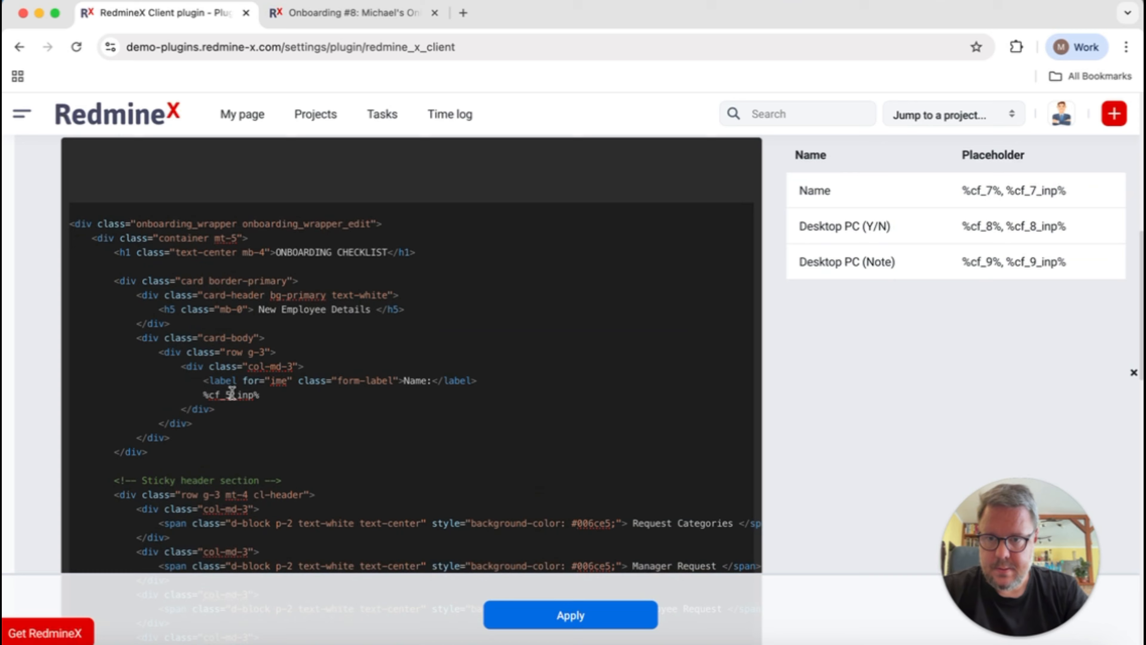
type("5")
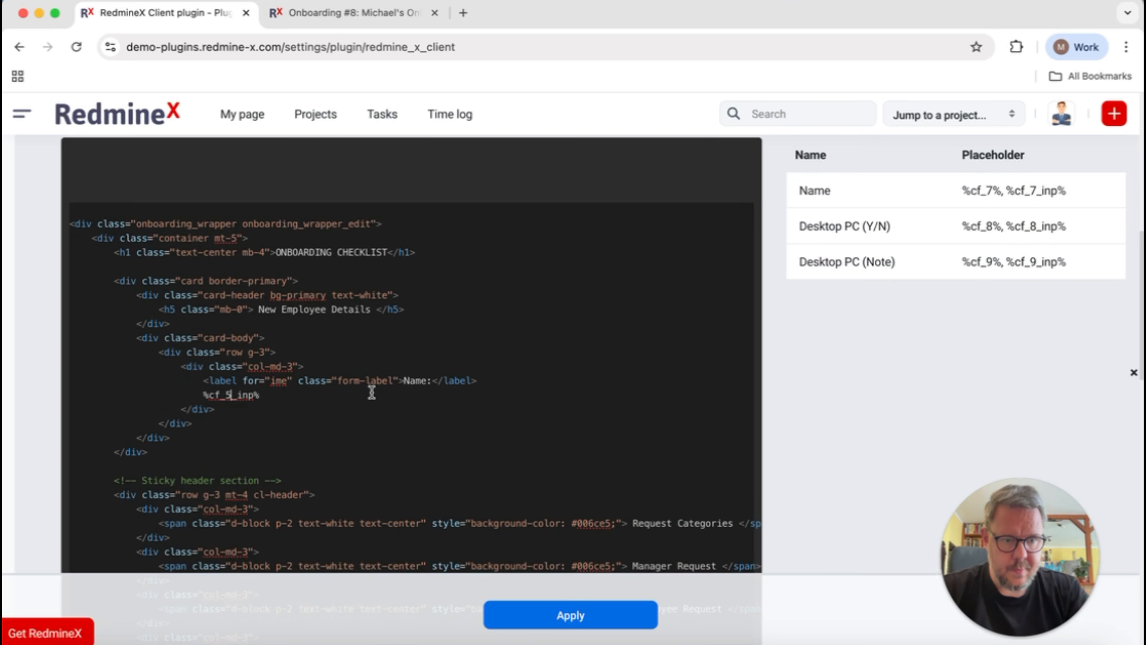
key("BackSpace")
type("7")
Change the first form-check placeholder in the Hardware section's Desktop PC row of the Issue Edit HTML to %cf_8_inp%
scroll(414, 383, "down", 5)
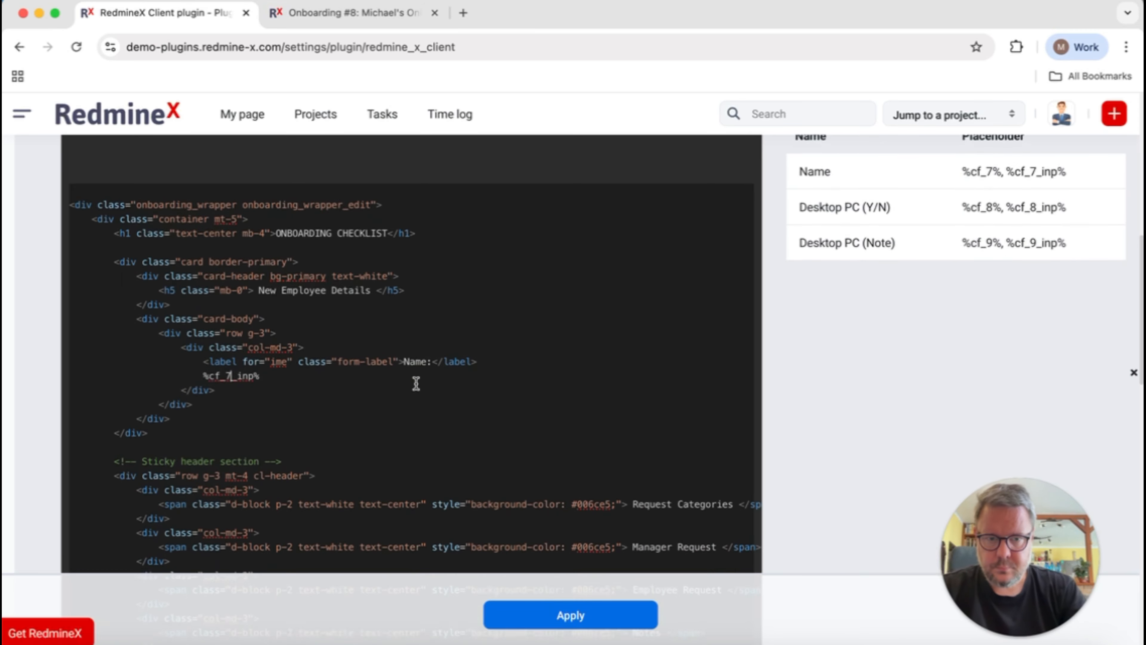
scroll(417, 383, "down", 7)
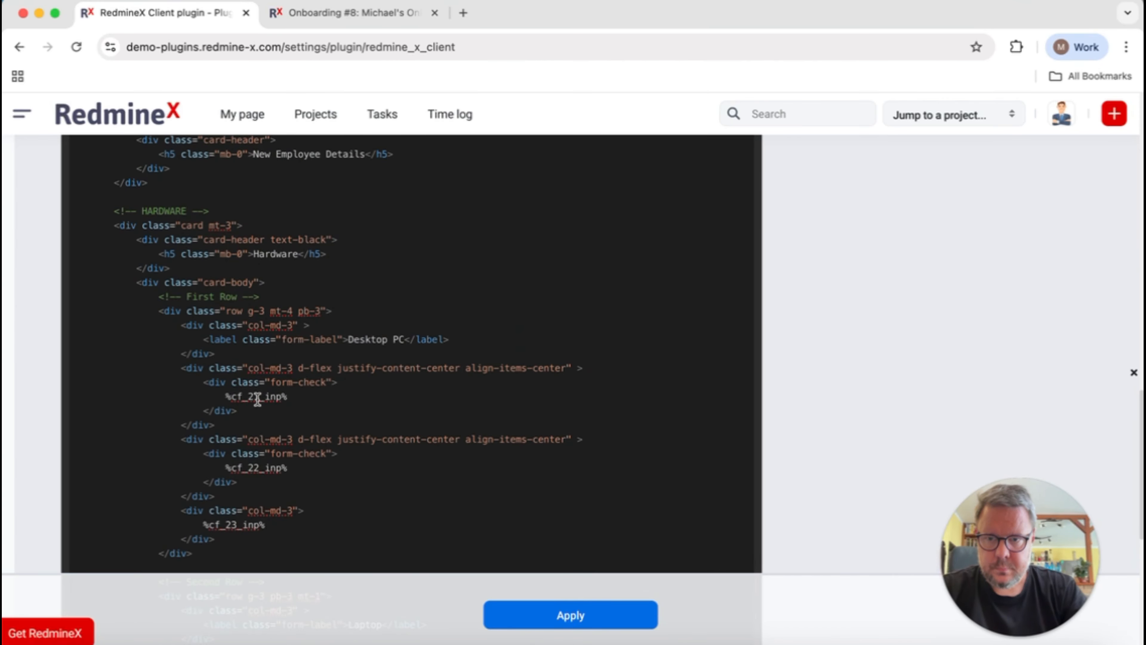
left_click(257, 397)
key("BackSpace")
key("BackSpace")
type("8")
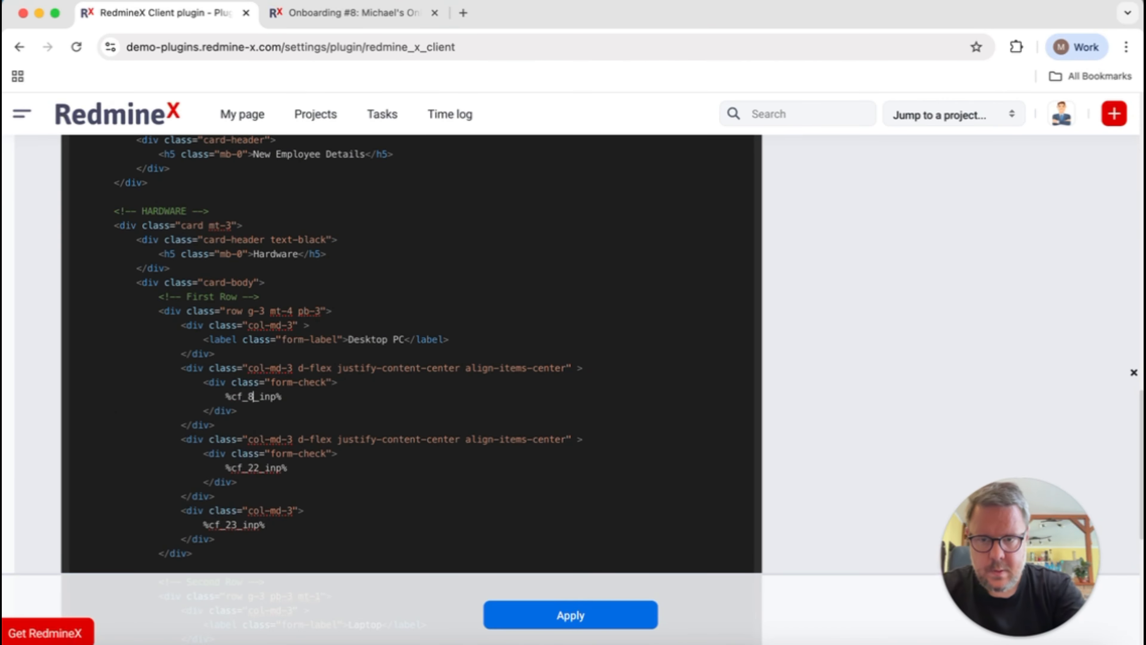
Delete the Desktop PC row's first form-check column block, the one containing %cf_8_inp%, from the Issue Edit HTML
scroll(953, 378, "up", 10)
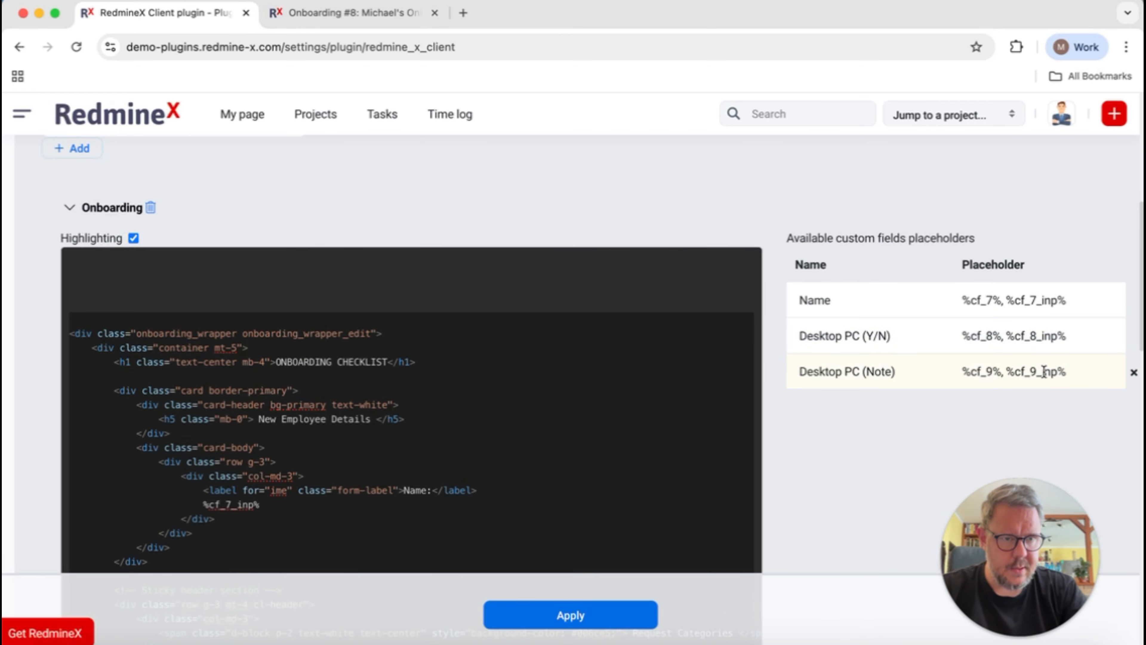
scroll(875, 410, "down", 10)
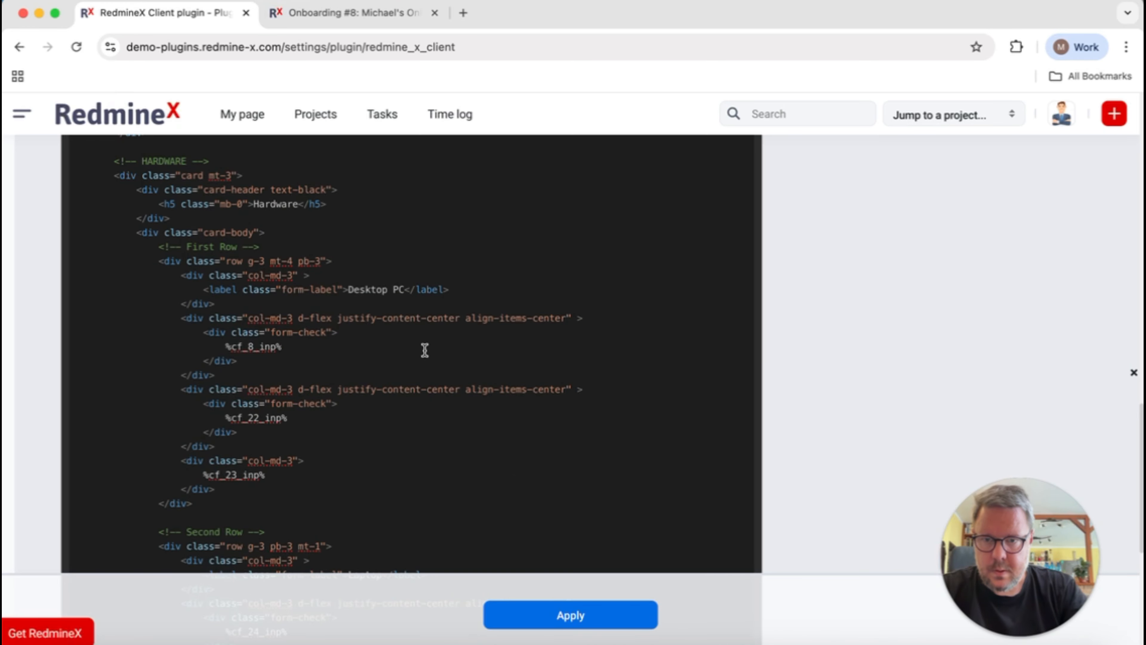
scroll(302, 335, "down", 2)
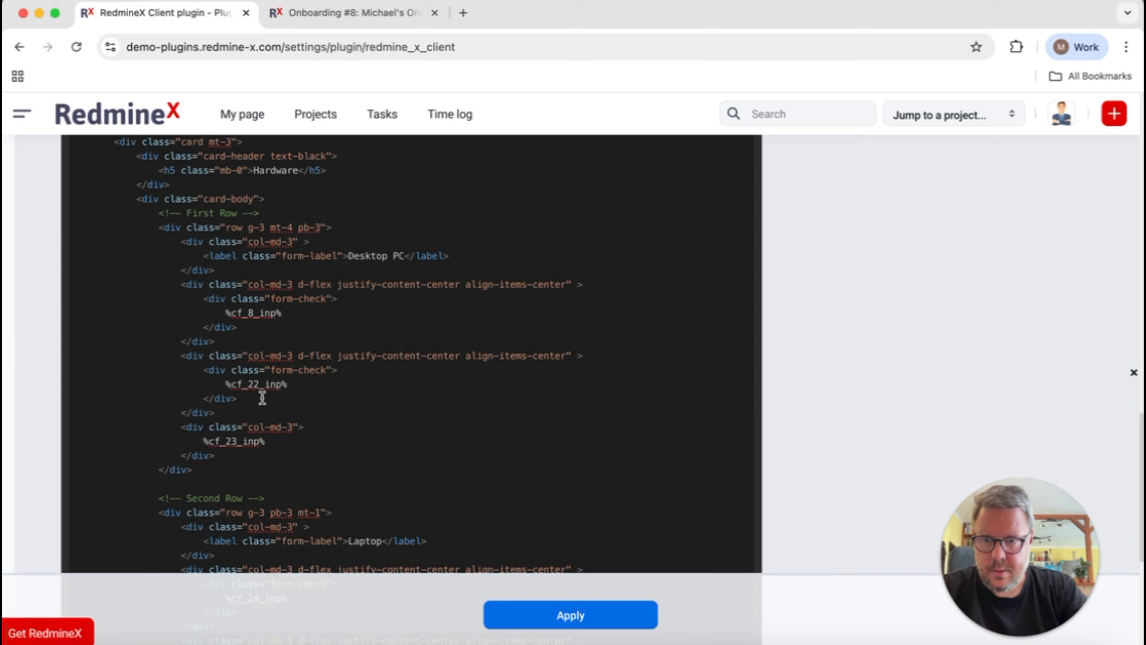
left_click_drag(220, 344, 51, 292)
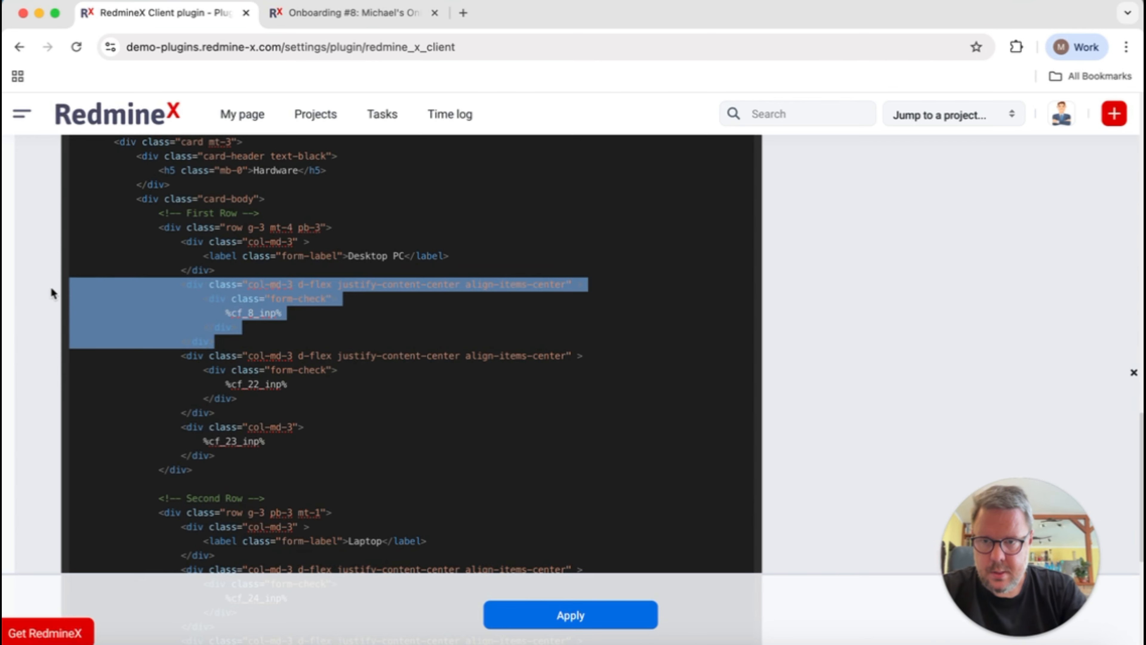
key("BackSpace")
key("BackSpace")
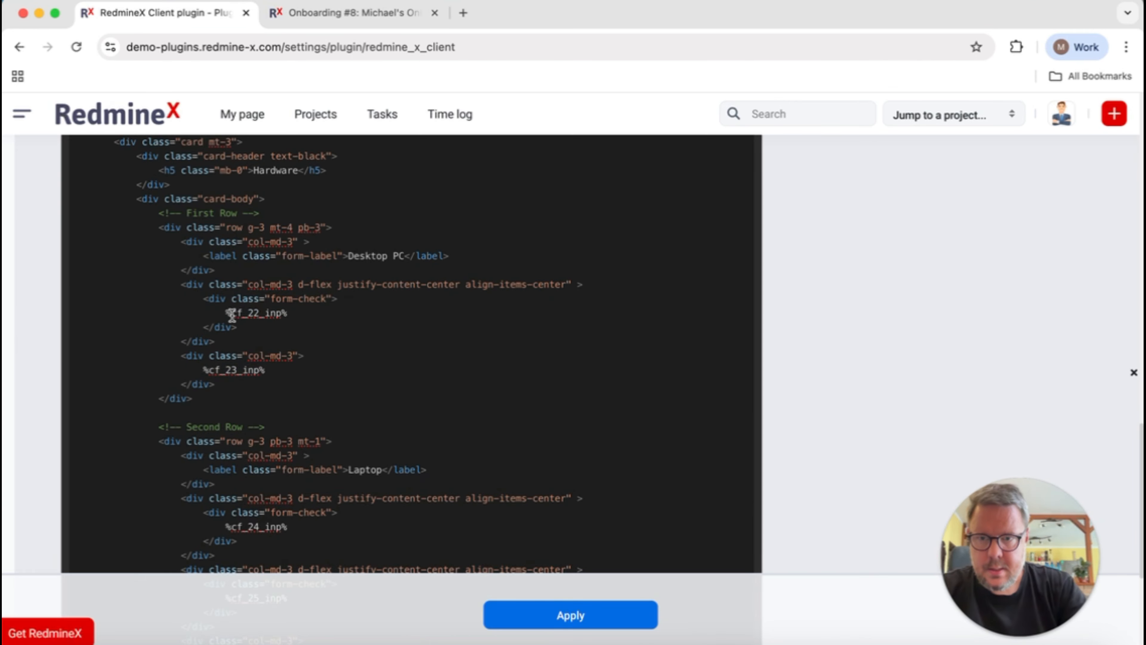
Change the placeholder in the Desktop PC row's remaining form-check block to %cf_8_inp%
left_click(258, 311)
key("BackSpace")
key("BackSpace")
type("8")
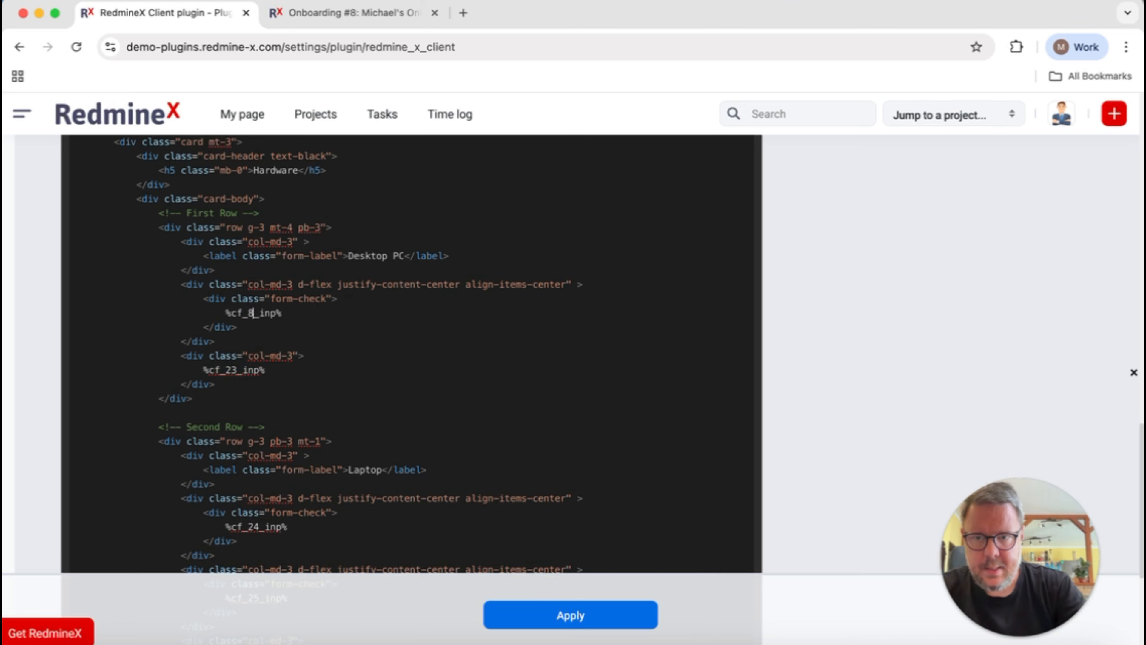
Change the Desktop PC row's last placeholder in the Issue Edit HTML to %cf_9_inp% and apply the plugin settings
left_click(238, 370)
key("BackSpace")
key("BackSpace")
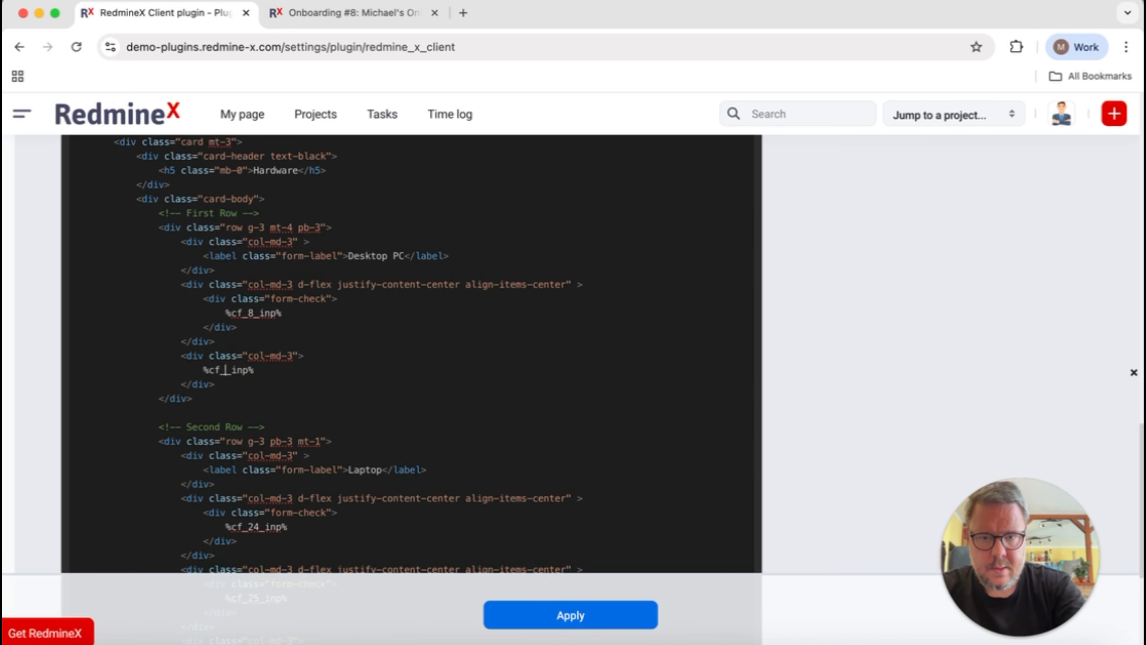
type("9")
left_click(609, 623)
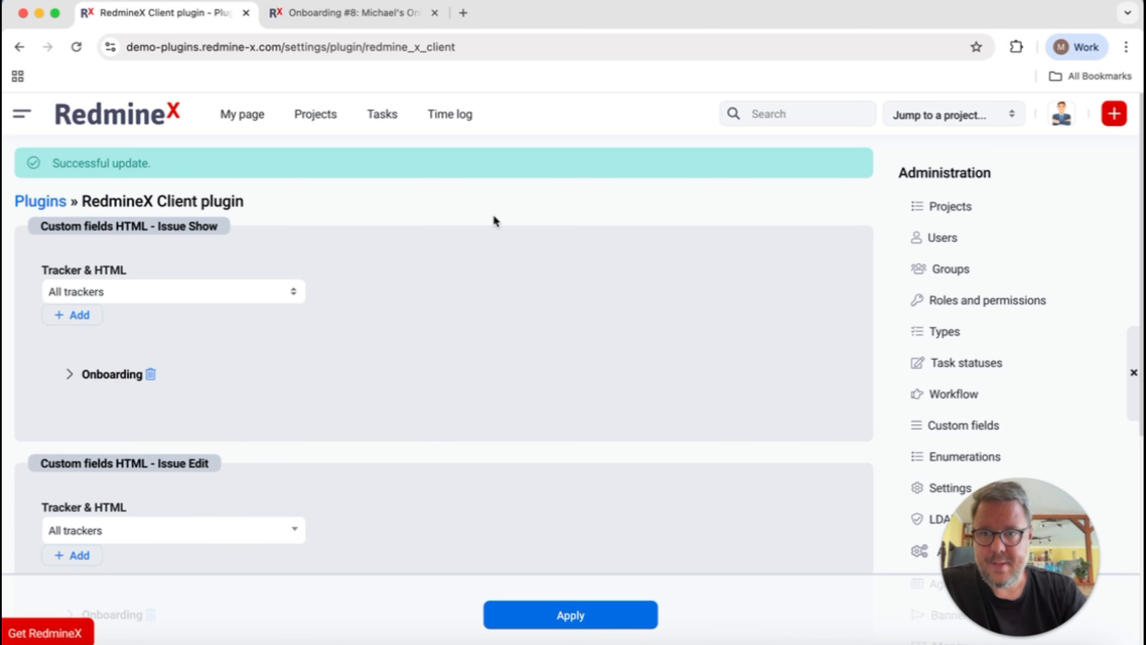
Start a new task with the subject Onboarding and assign it to << me >>
left_click(380, 120)
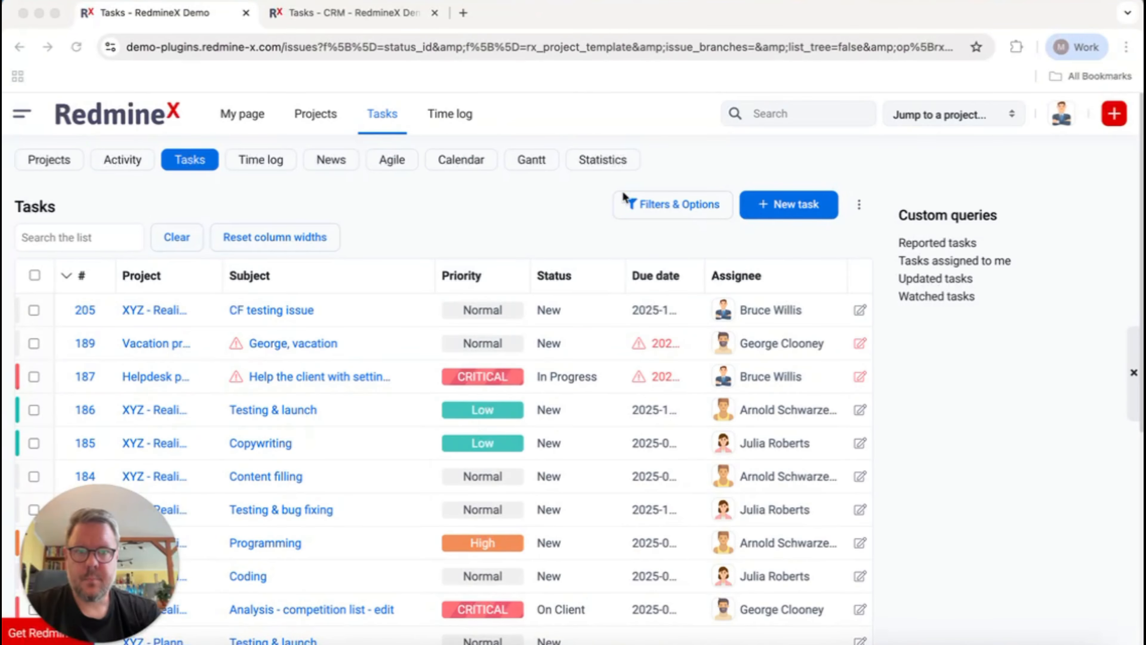
left_click(780, 205)
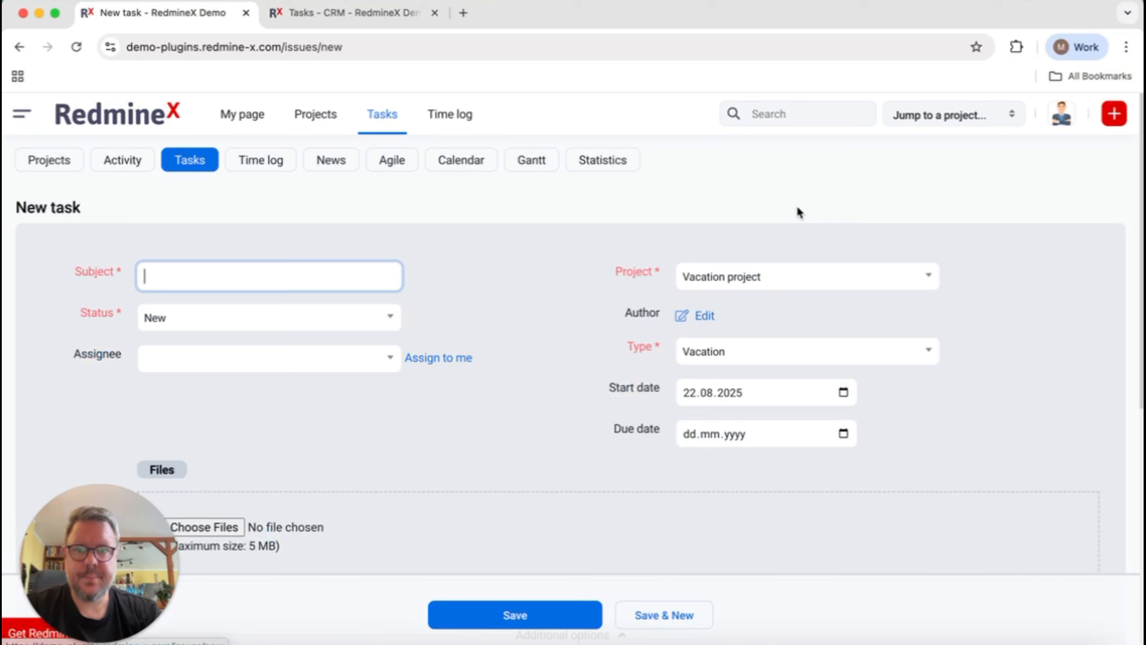
type("Onb")
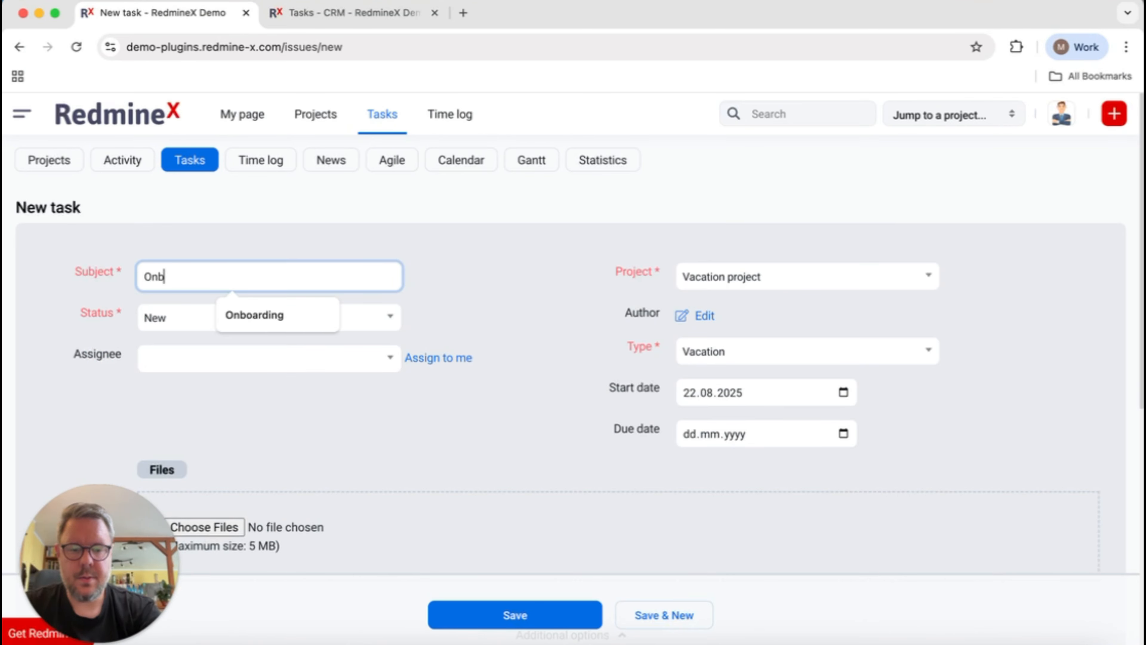
type("oarding")
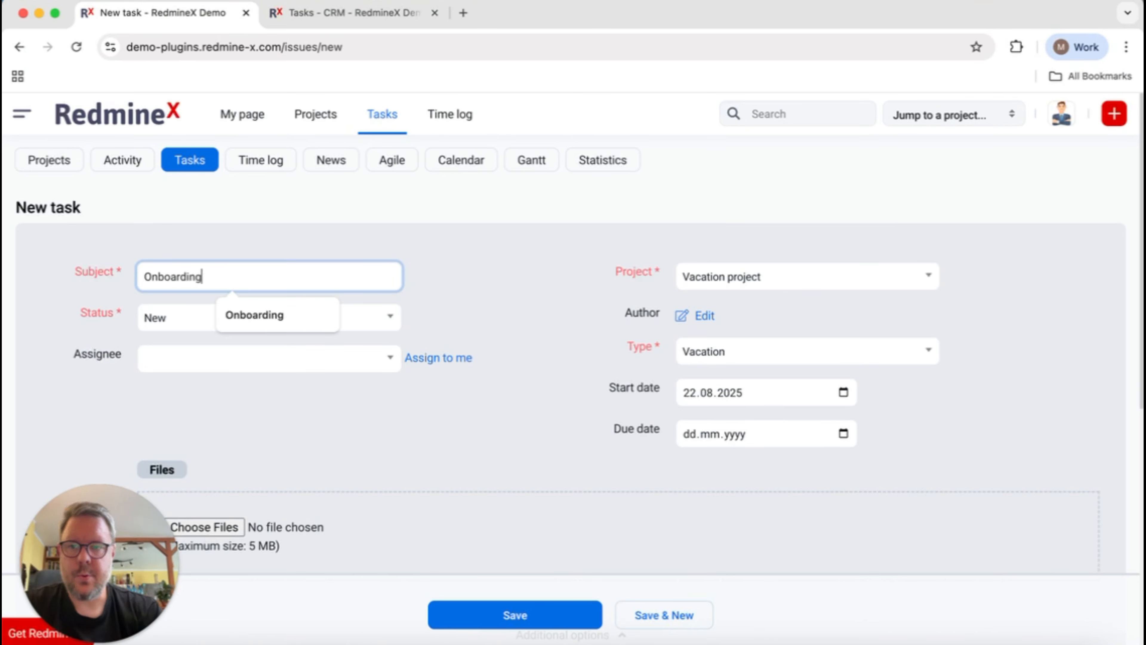
left_click(310, 315)
left_click(270, 357)
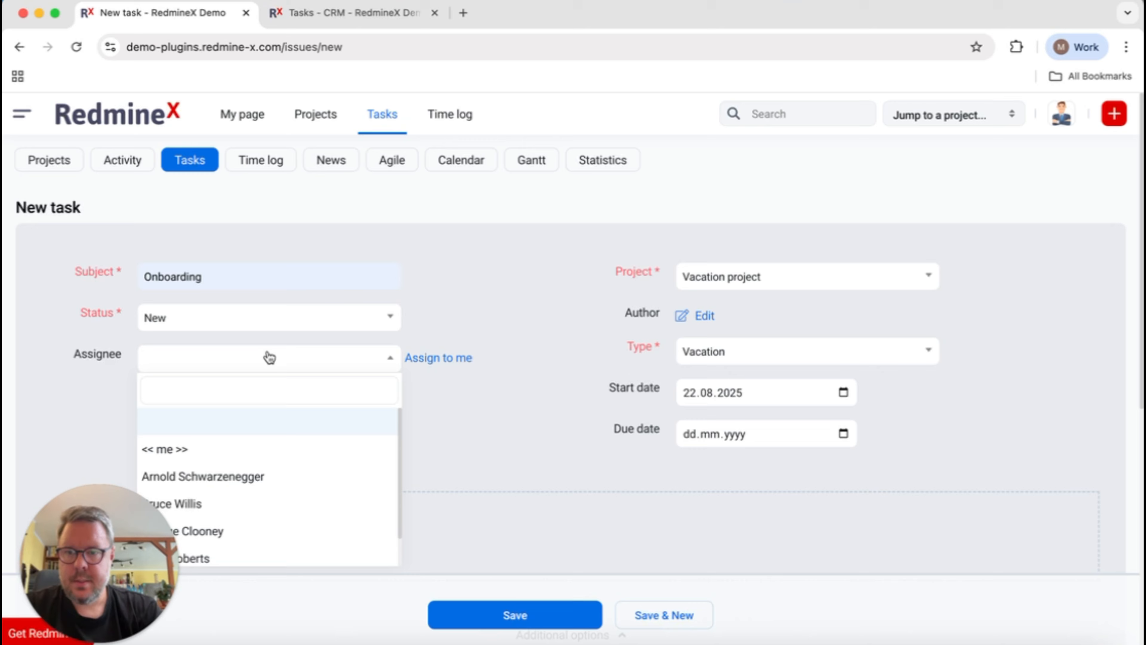
left_click(245, 449)
Set the new task's project to CRM and its type to Onboarding
left_click(767, 284)
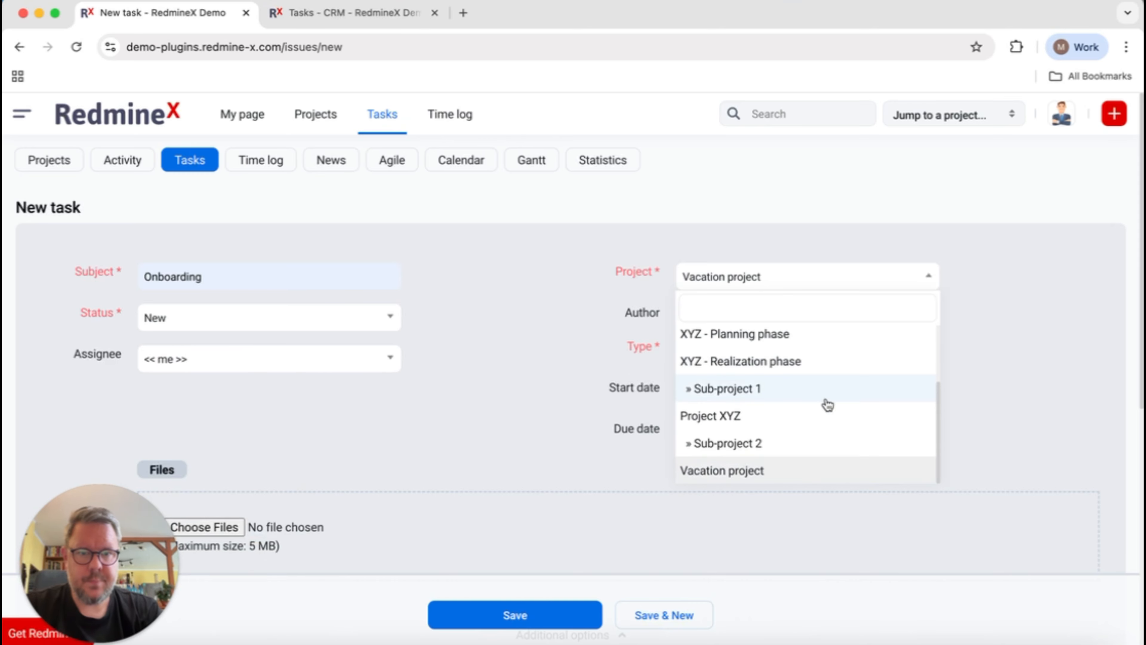
scroll(818, 400, "up", 3)
left_click(739, 339)
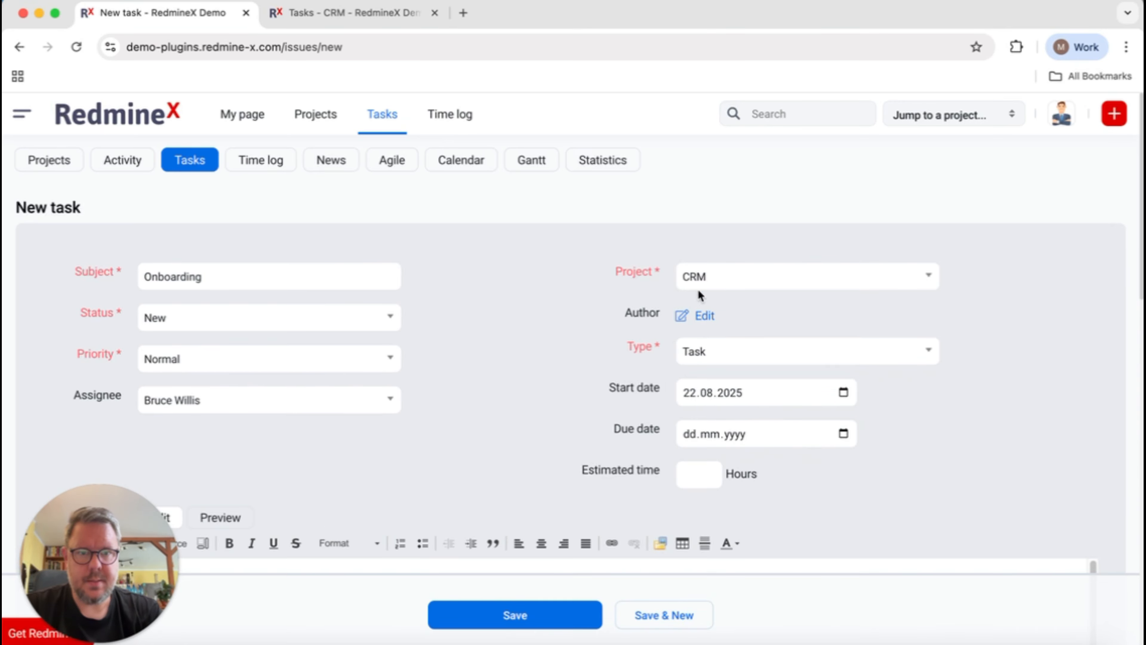
left_click(745, 359)
left_click(739, 498)
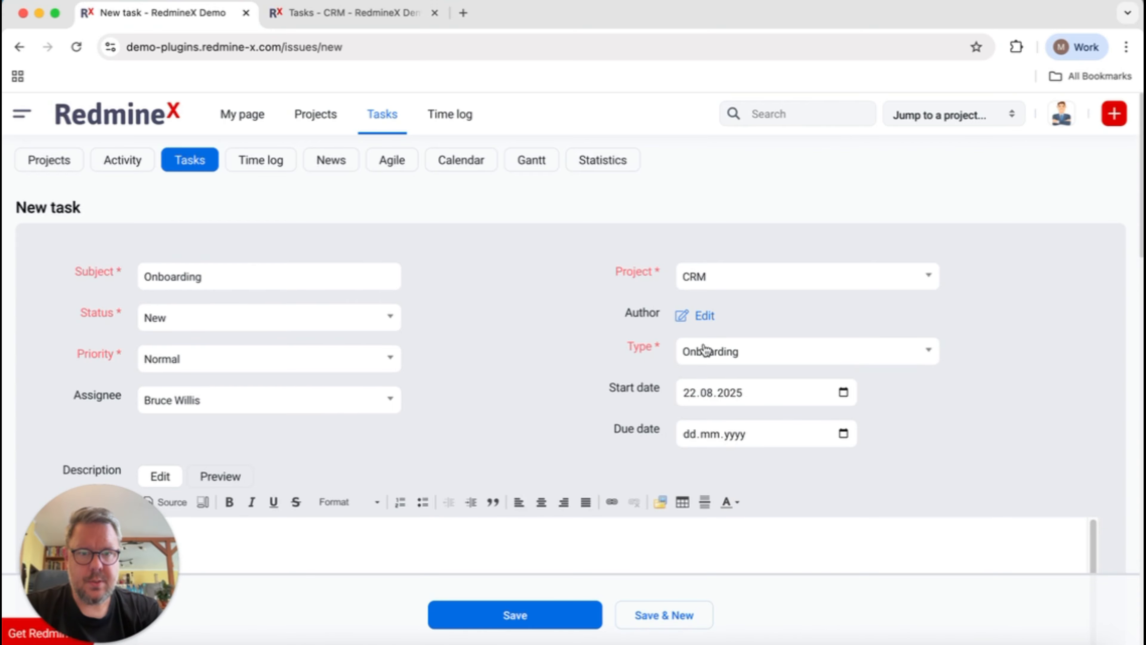
Examine the Onboarding Checklist section in the new task form, including its employee details card and category headers
scroll(1088, 271, "down", 15)
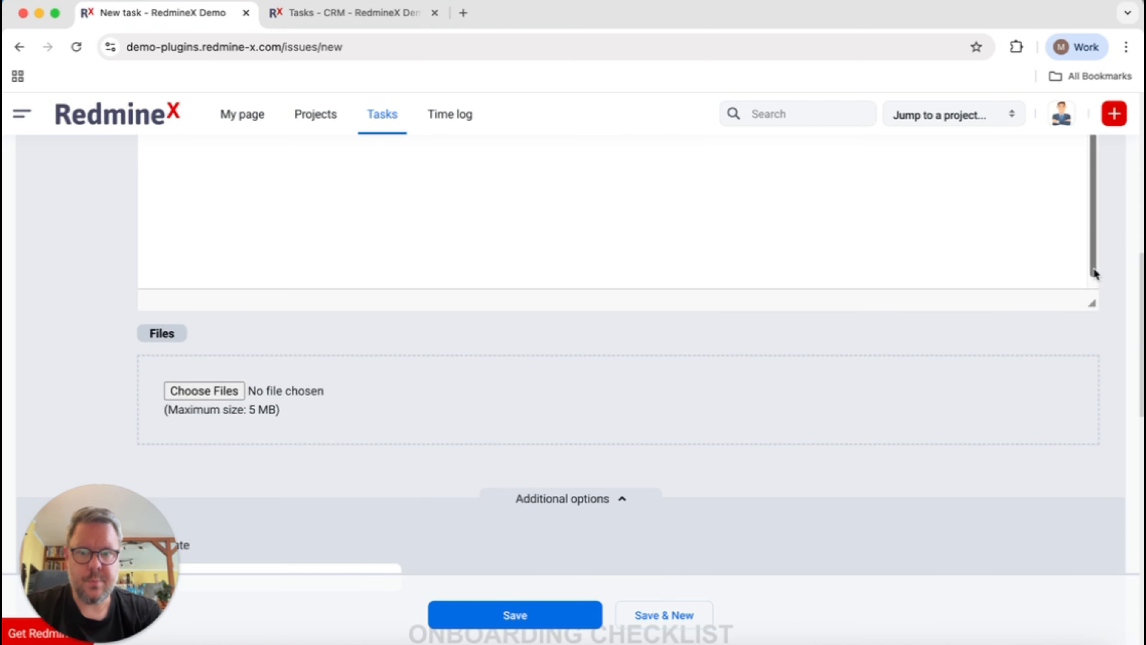
scroll(1096, 273, "down", 4)
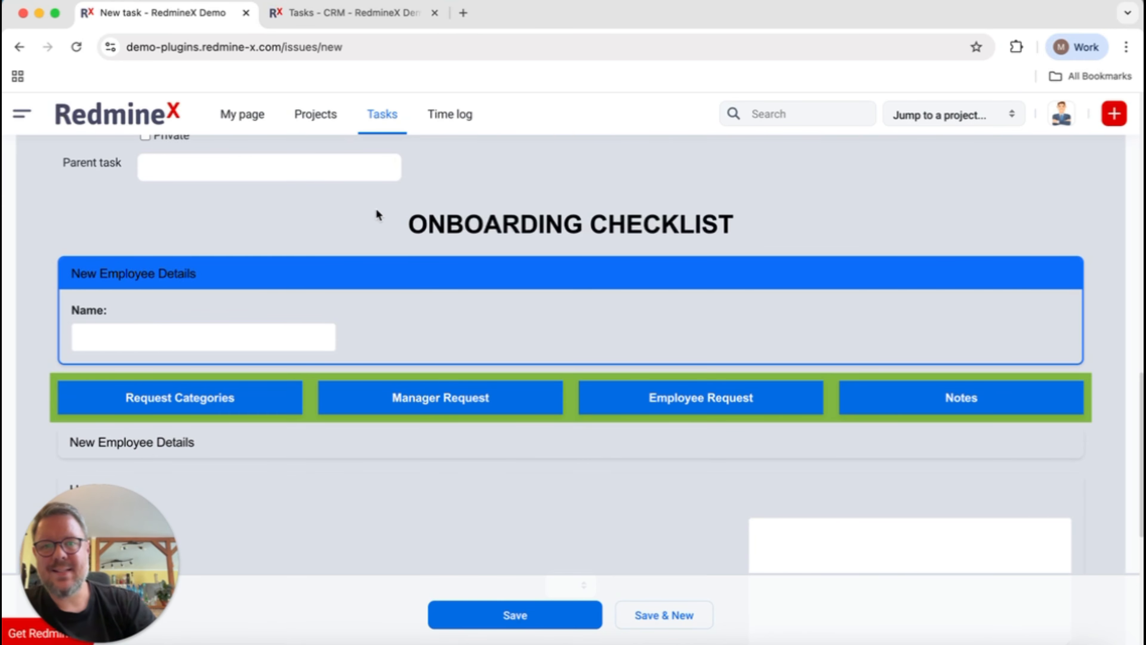
left_click_drag(376, 208, 690, 440)
left_click(690, 440)
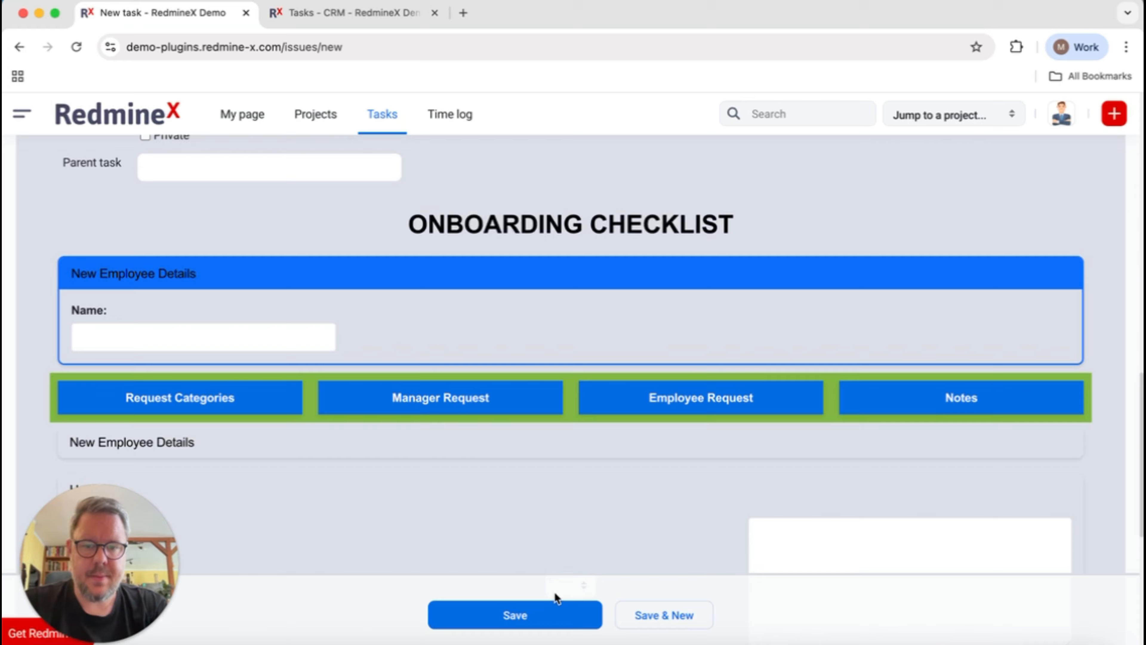
Switch to FileZilla and bring up the file actions for redmine_x_client_cf.css in the remote stylesheets folder
left_click(603, 643)
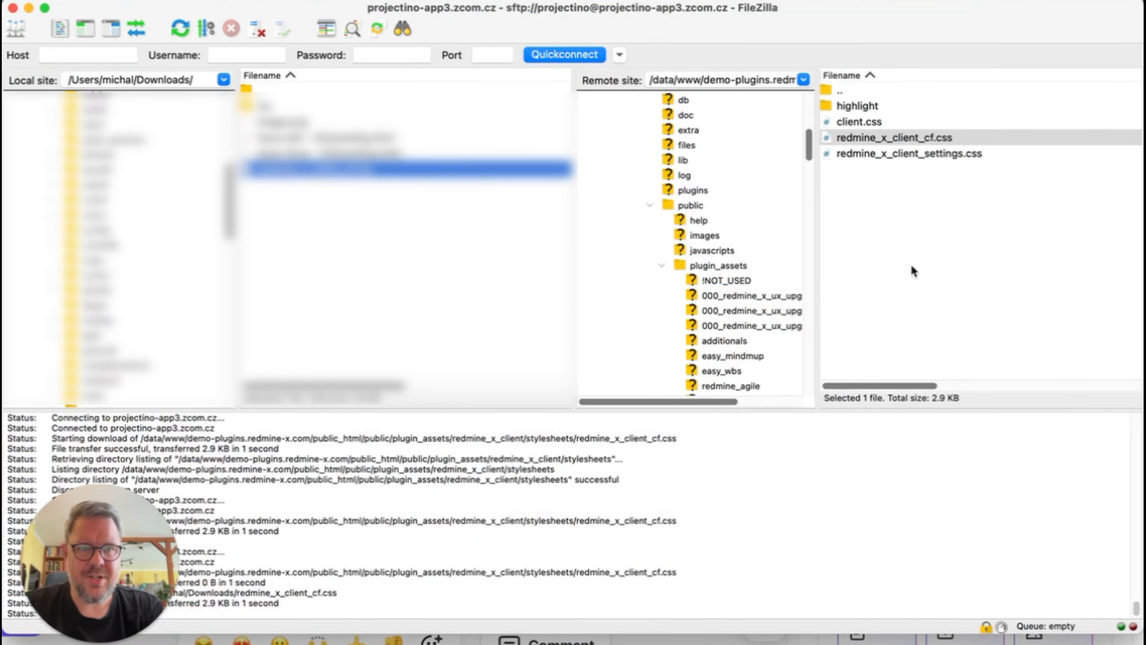
left_click(911, 263)
left_click(956, 141)
right_click(962, 141)
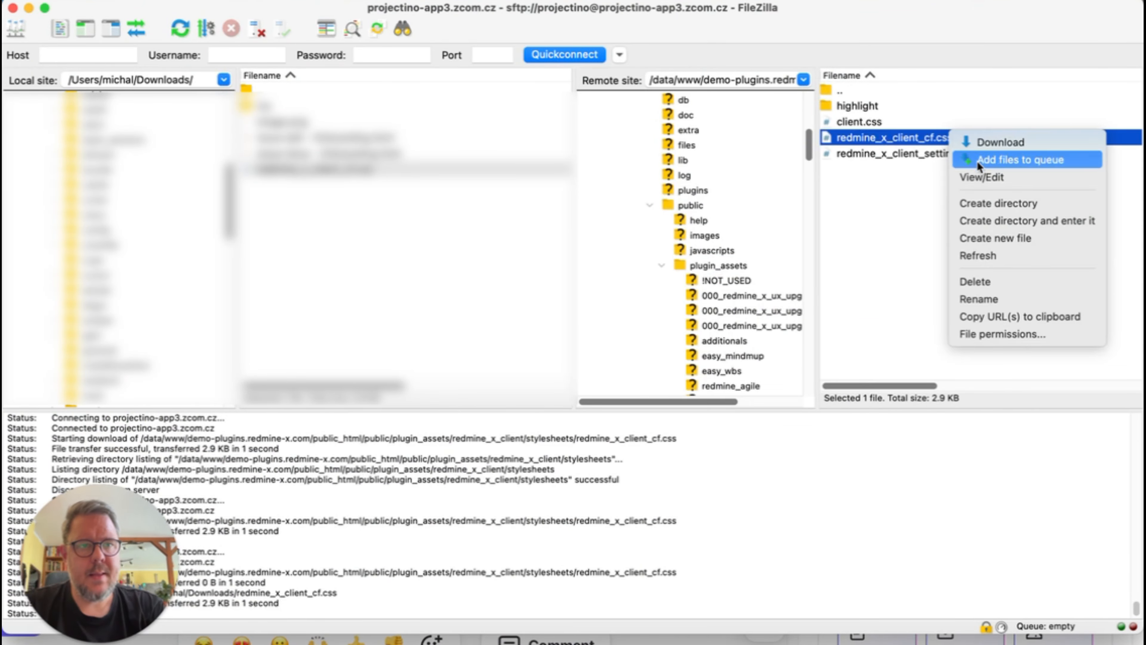
left_click(995, 180)
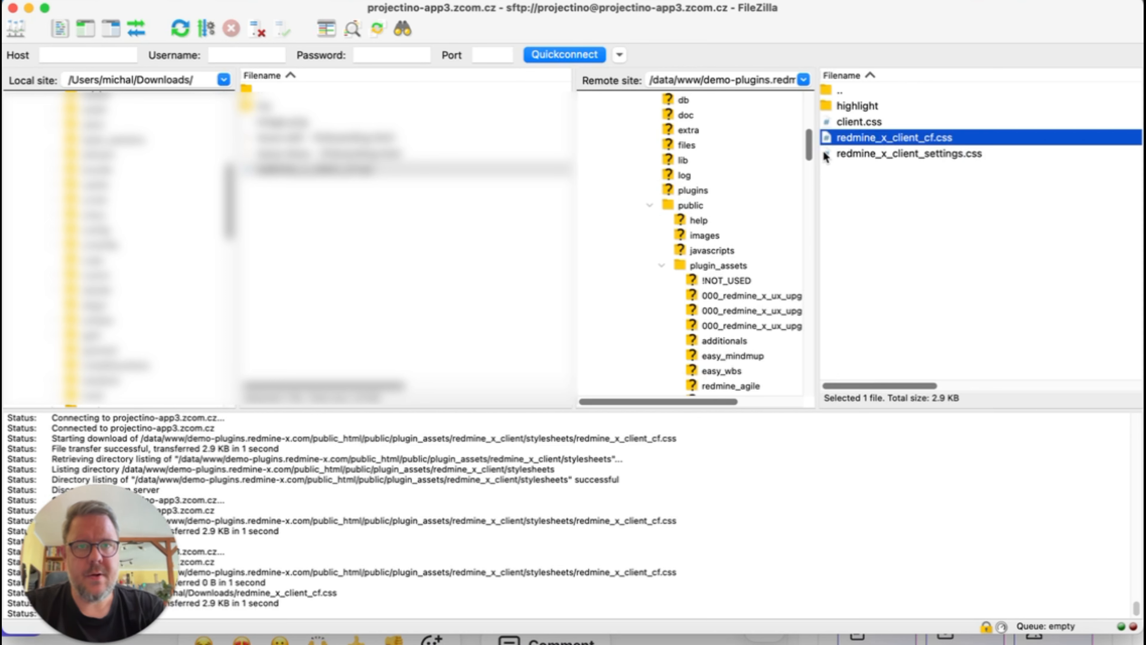
Read through the full remote site path through plugin_assets to the redmine_x_client/stylesheets folder, then clear the file selection
left_click(732, 79)
key("Right")
key("Right")
key("Right")
key("Right")
key("Right")
key("Right")
key("Right")
key("Right")
key("Right")
key("Right")
key("Right")
key("Right")
key("Right")
key("Right")
key("Right")
key("Right")
key("Right")
key("Right")
key("Right")
key("Right")
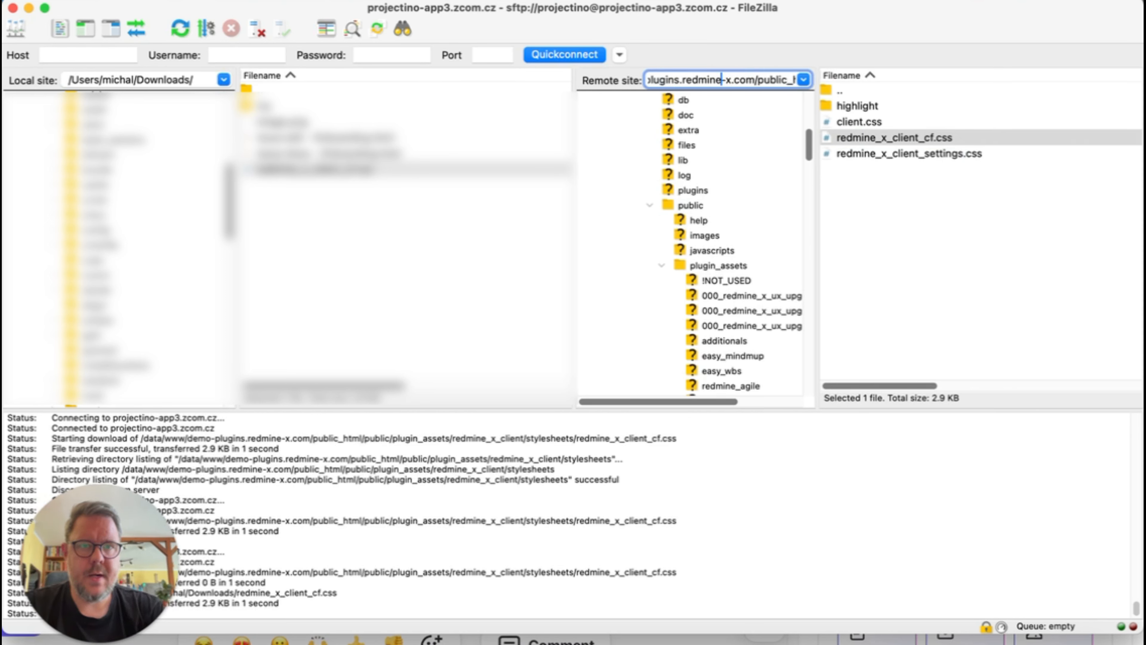
key("Right")
key("Right")
key("Right")
key("Right")
key("Right")
key("Right")
key("Right")
key("Right")
key("Right")
key("Right")
key("Right")
key("Right")
key("Right")
key("Right")
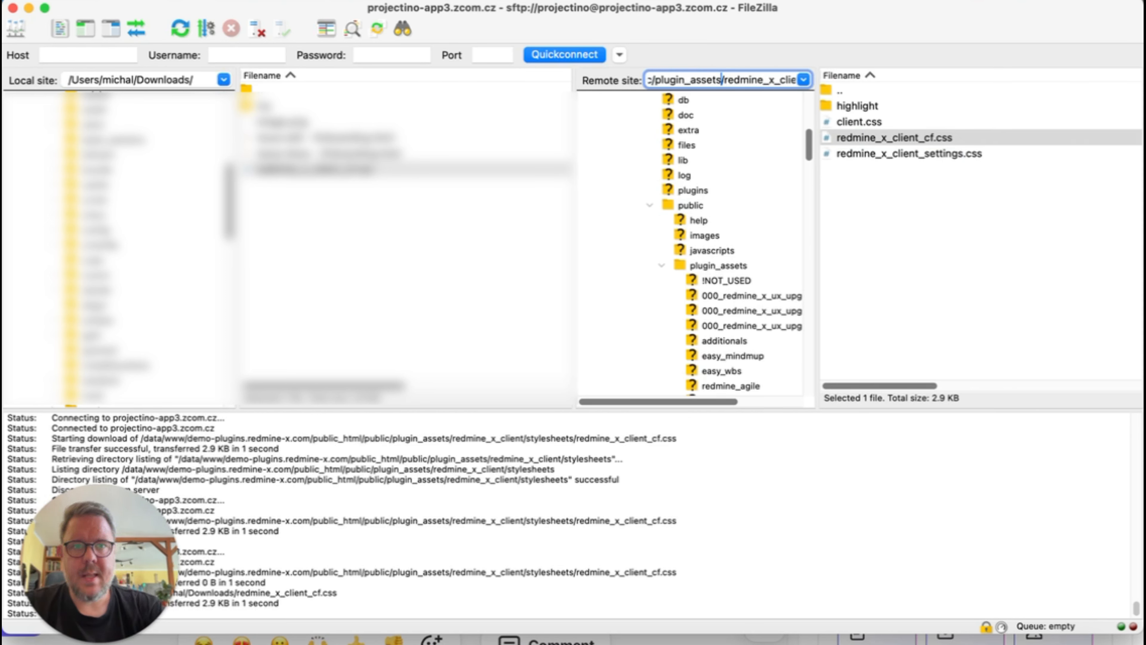
key("Right")
key("Right")
key("Right")
key("Right")
key("Right")
key("Right")
key("Right")
key("Right")
key("Right")
key("Right")
key("Right")
key("Right")
key("Right")
key("Right")
key("Right")
key("Right")
key("Right")
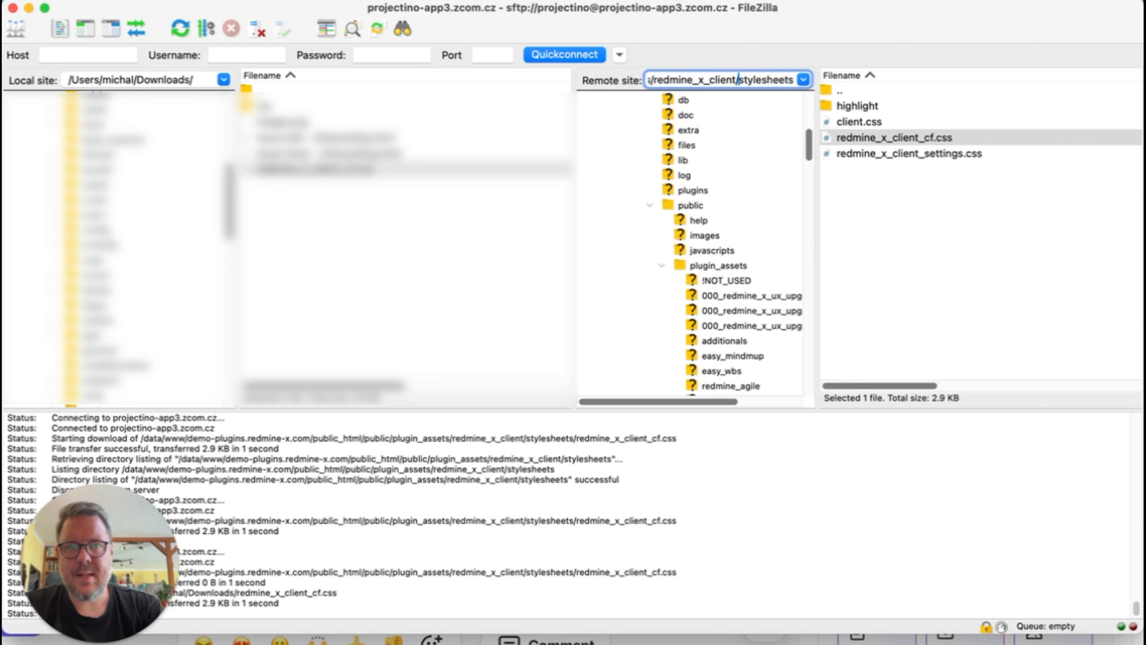
left_click(927, 192)
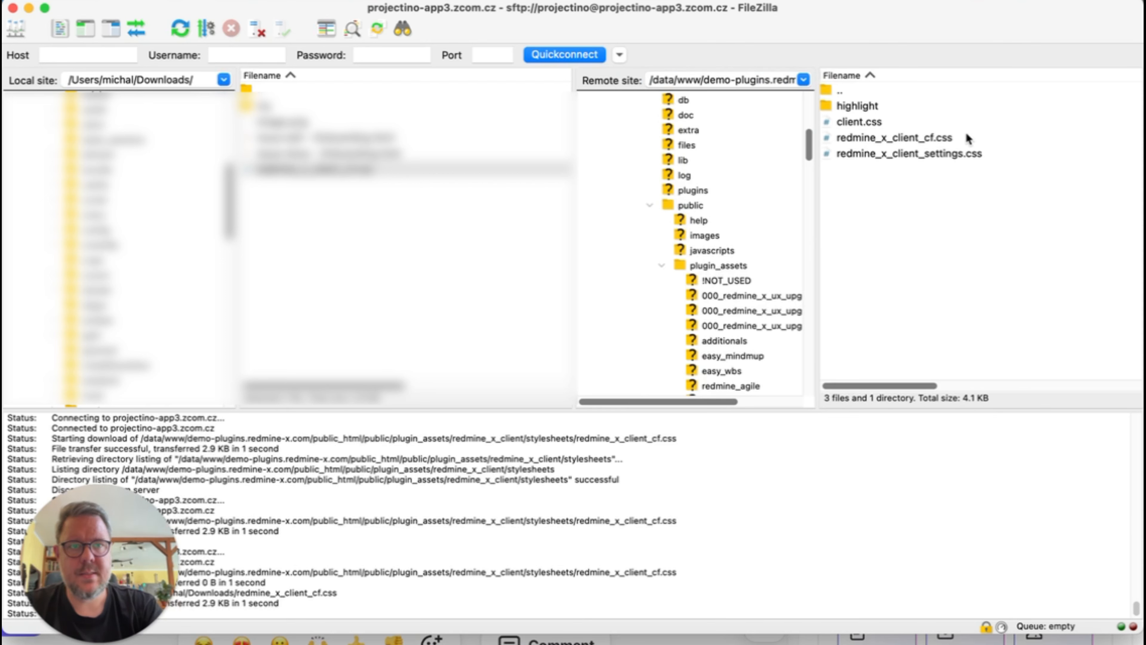
Open redmine_x_client_cf.css from the remote stylesheets folder for editing, discarding the local copy and downloading the file anew
left_click(972, 137)
right_click(959, 135)
left_click(988, 175)
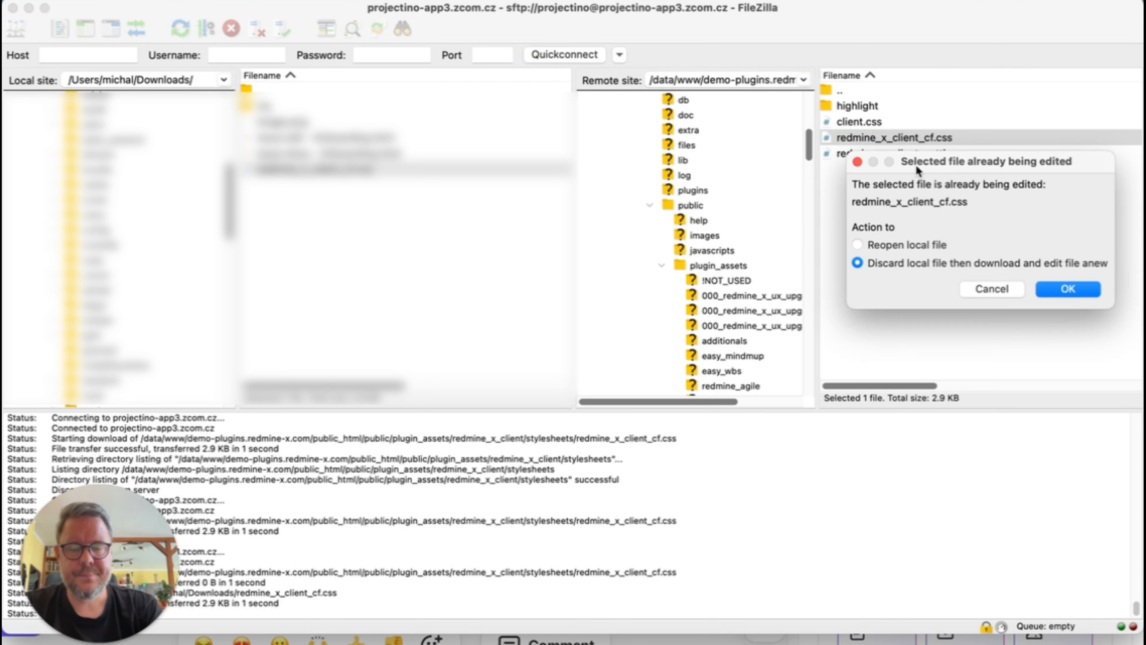
left_click(1078, 289)
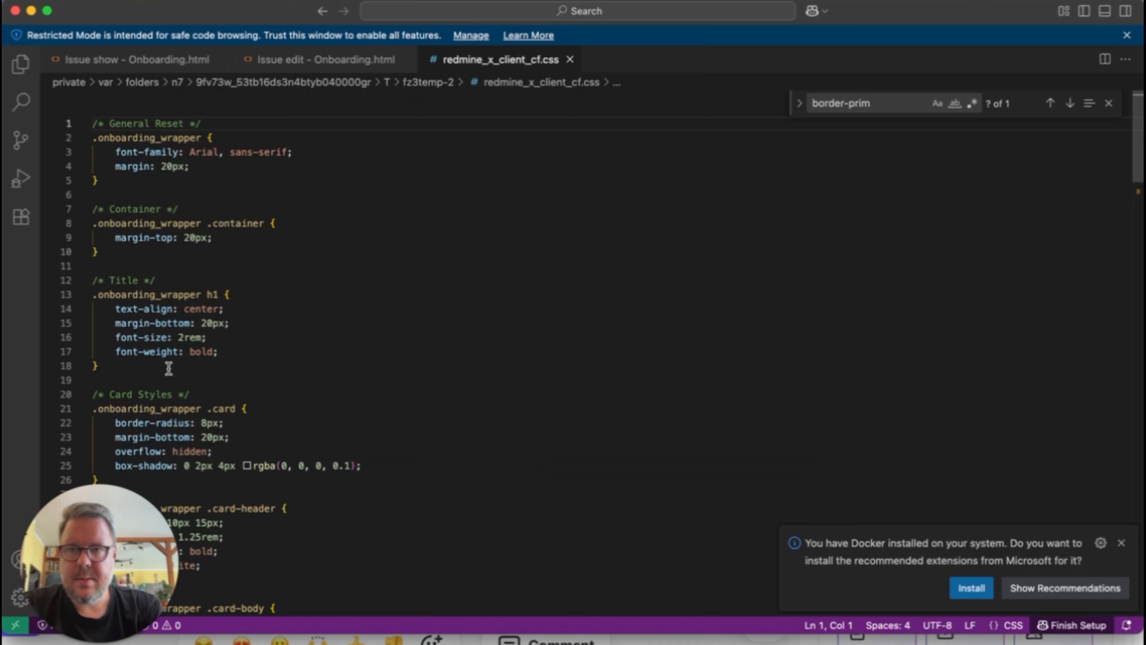
left_click_drag(134, 555, 1137, 537)
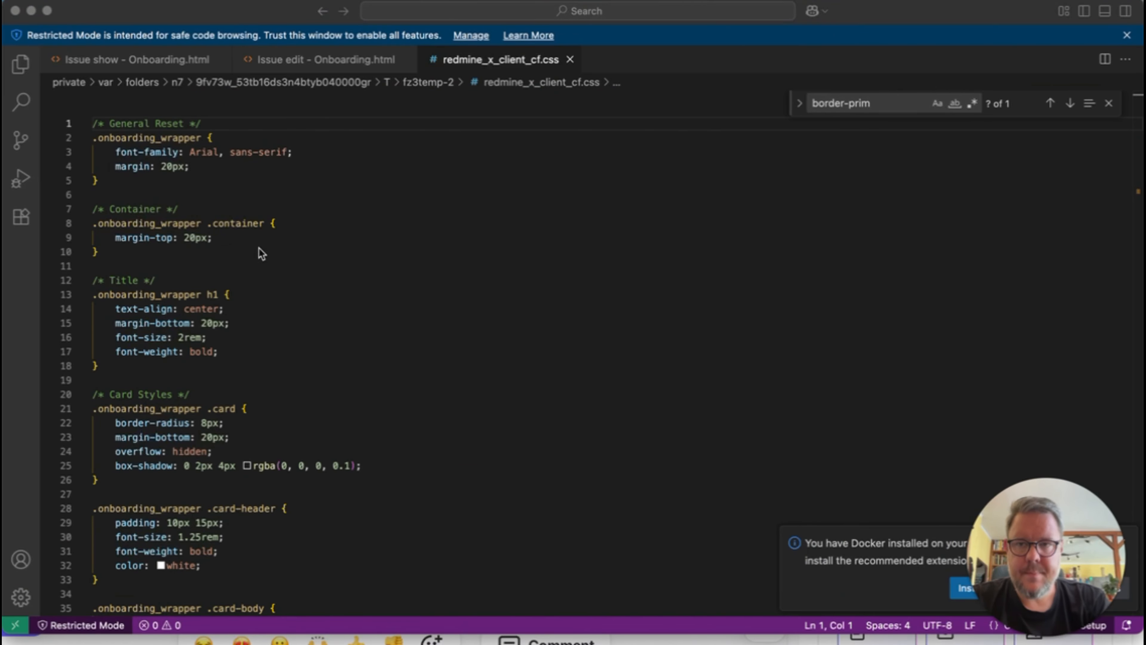
Read through the onboarding_wrapper rules in redmine_x_client_cf.css, including the container, title and card styles
scroll(259, 248, "down", 20)
scroll(200, 212, "down", 15)
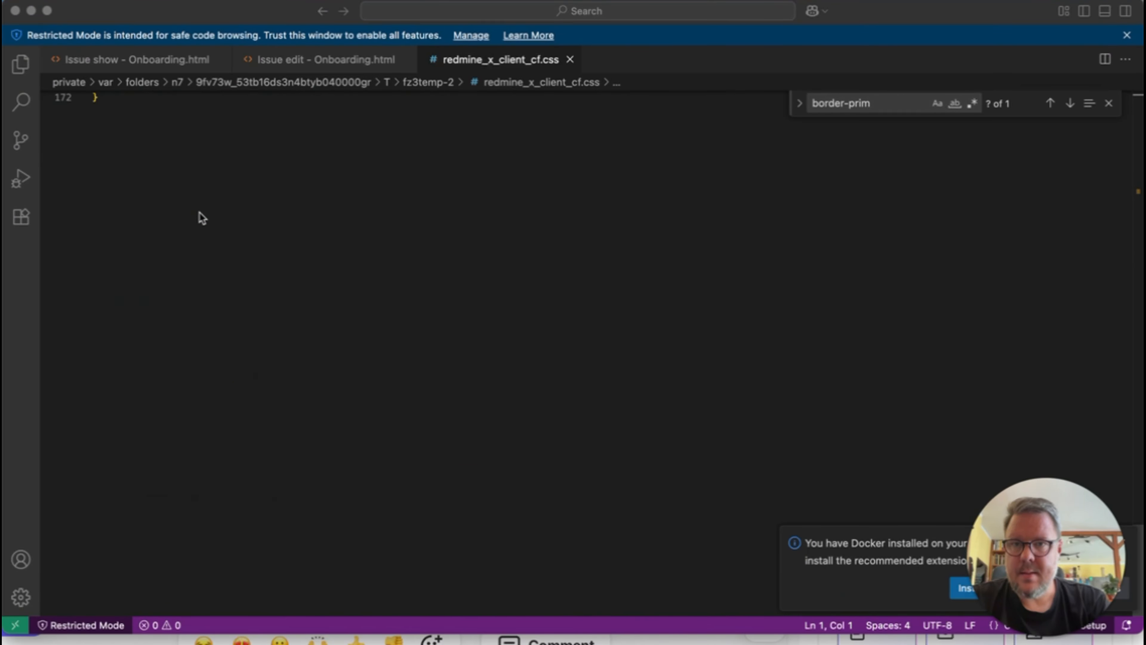
scroll(200, 212, "up", 20)
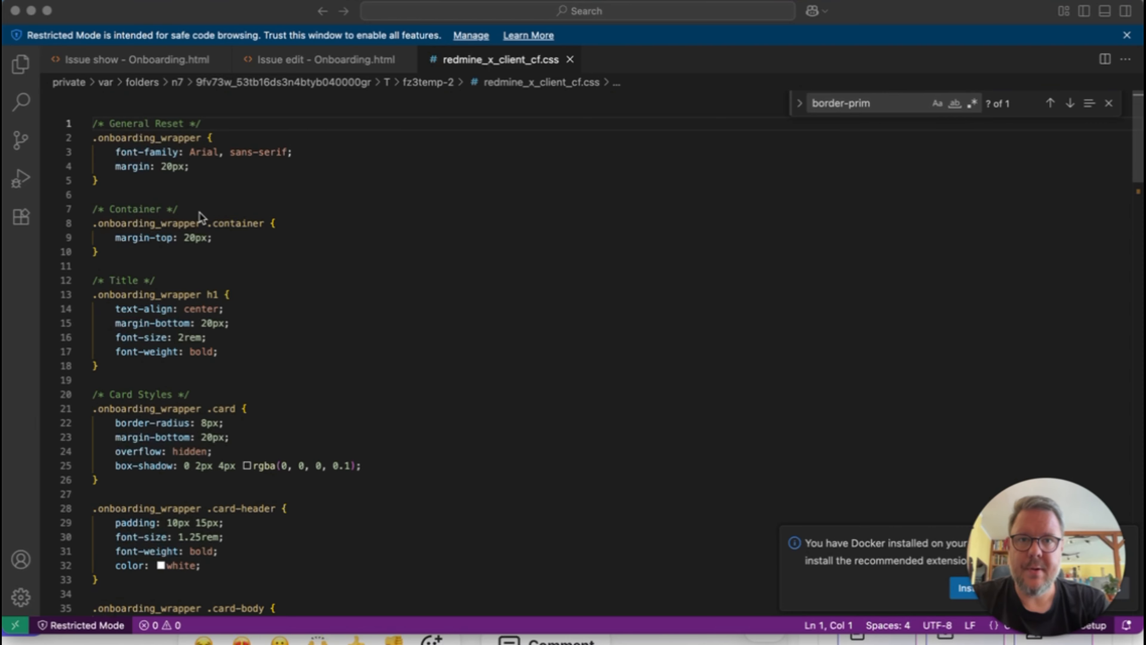
left_click(549, 324)
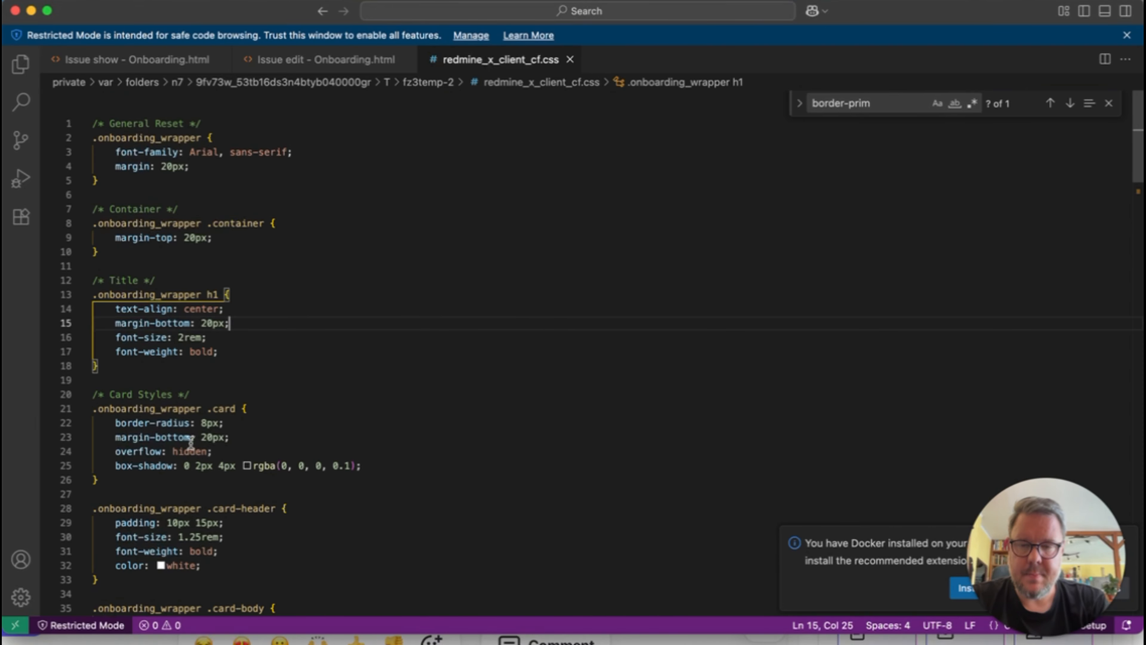
left_click(228, 357)
left_click(240, 338)
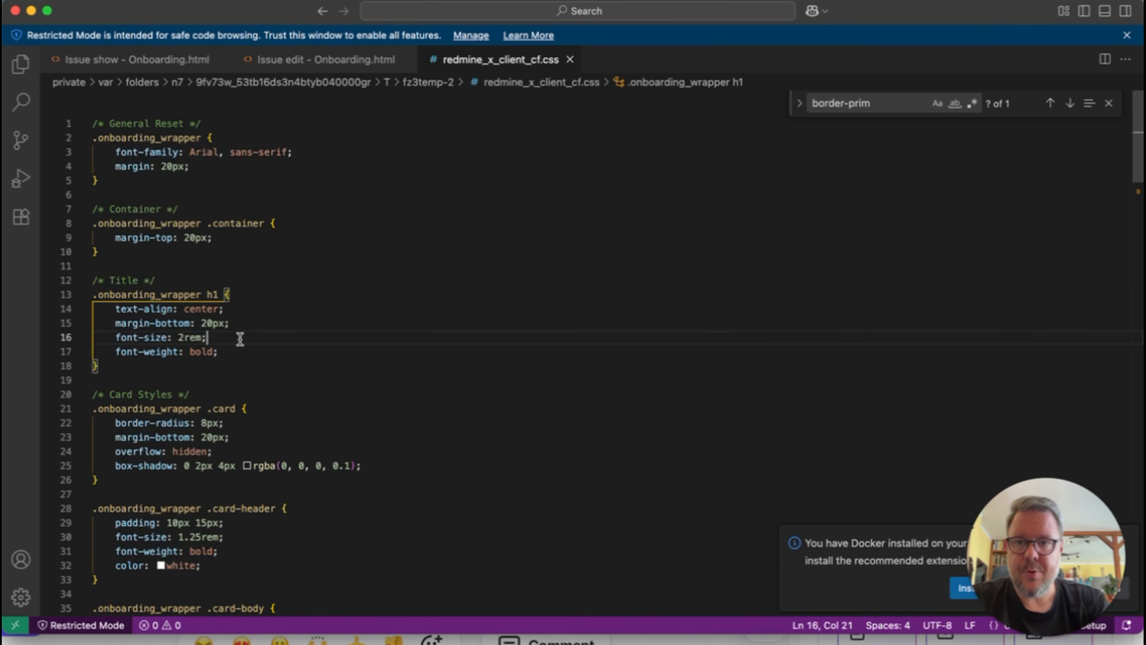
left_click(251, 325)
left_click(253, 311)
left_click(261, 291)
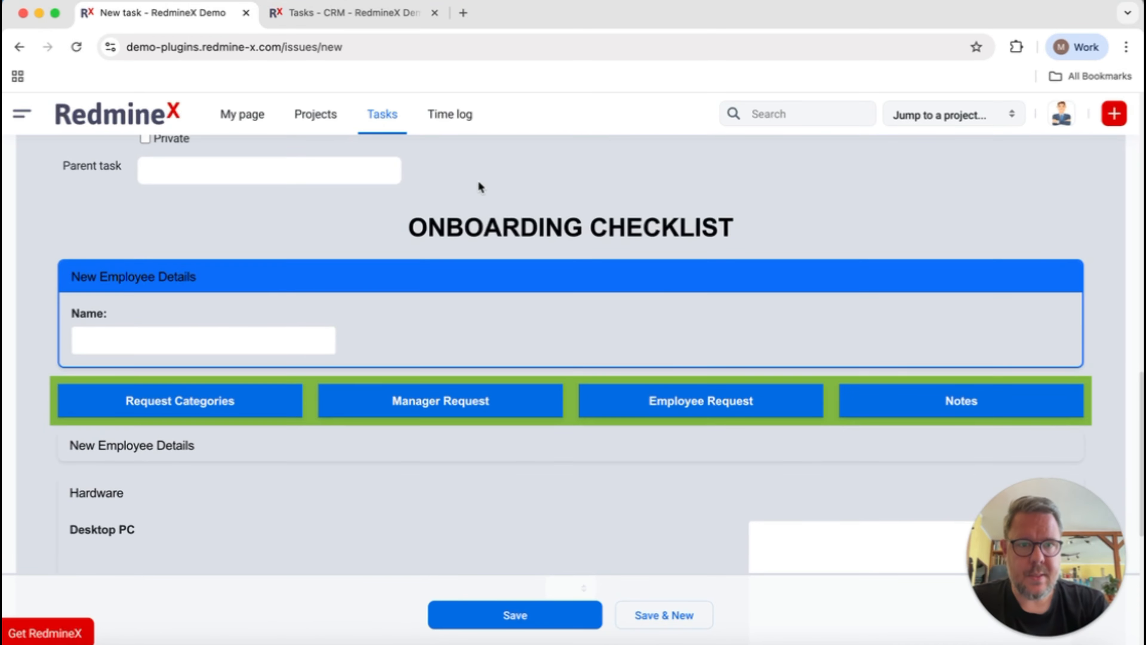
Switch back to the RedmineX new task form and review its Onboarding Checklist from the employee details to the Hardware section
left_click(149, 340)
left_click(195, 302)
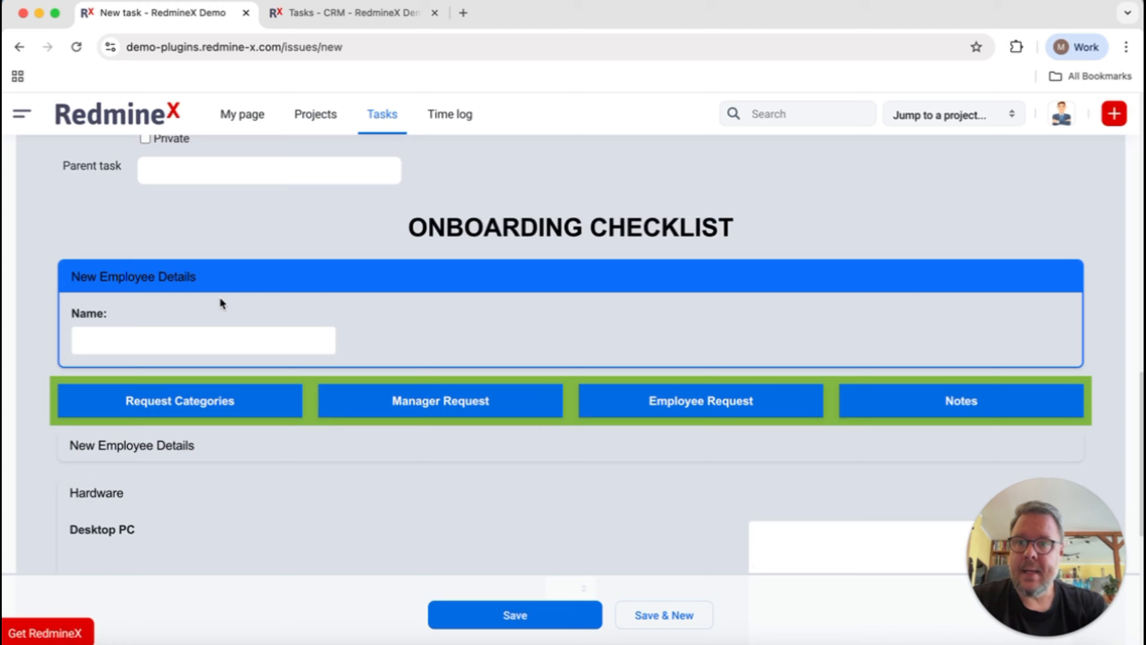
scroll(236, 299, "down", 3)
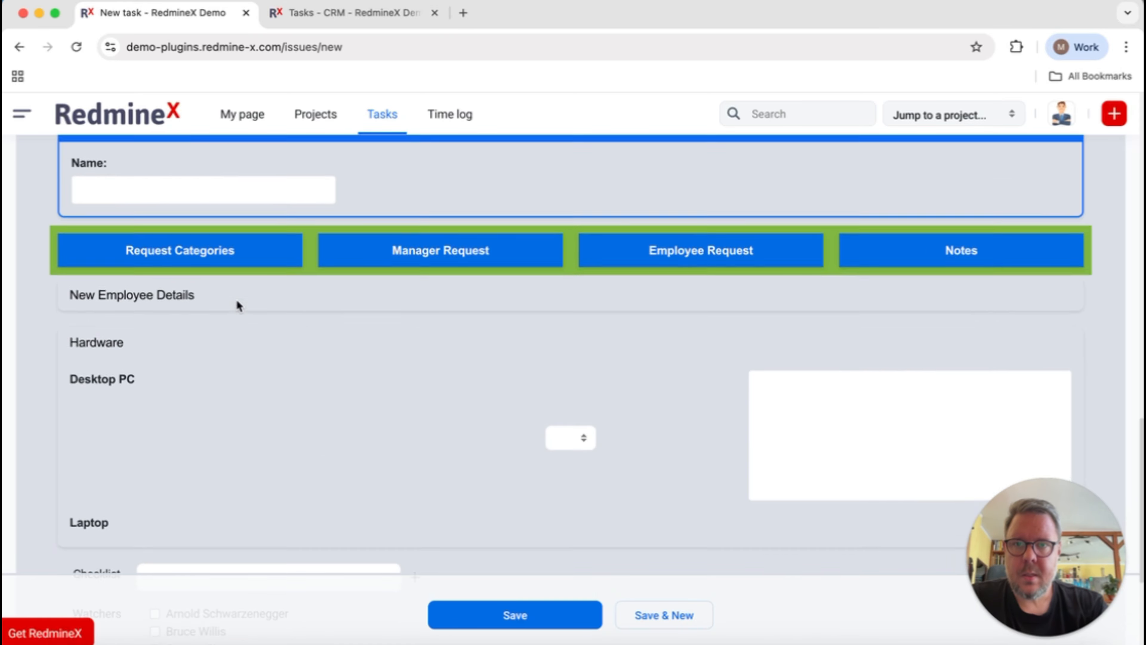
scroll(236, 299, "up", 12)
scroll(235, 298, "down", 6)
scroll(241, 304, "down", 7)
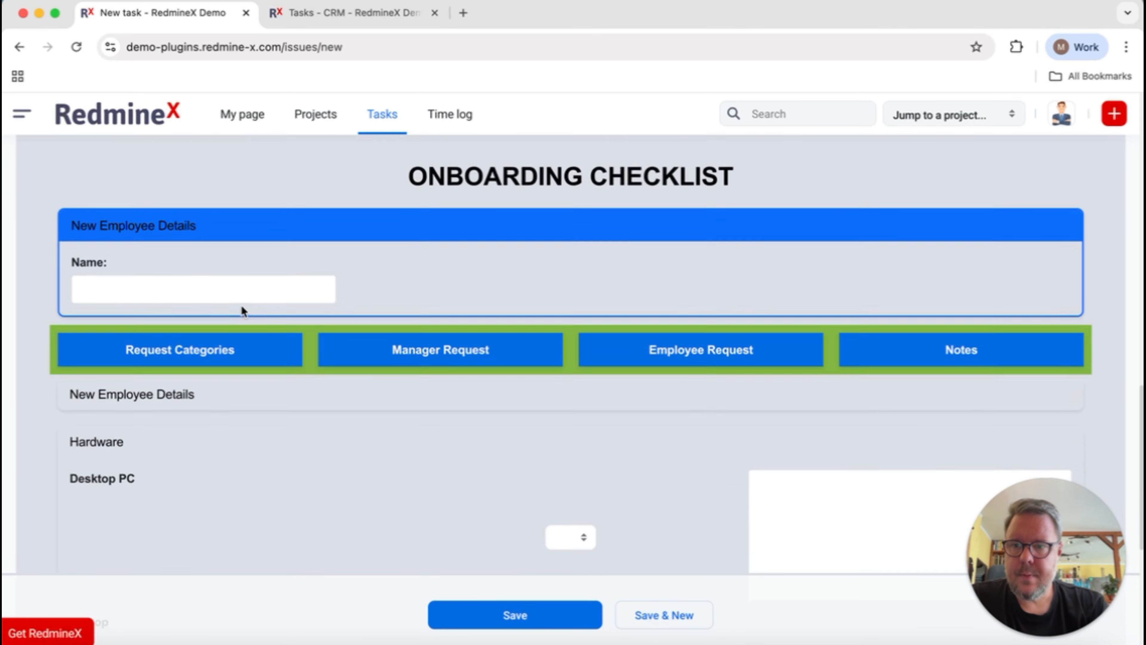
scroll(244, 302, "up", 1)
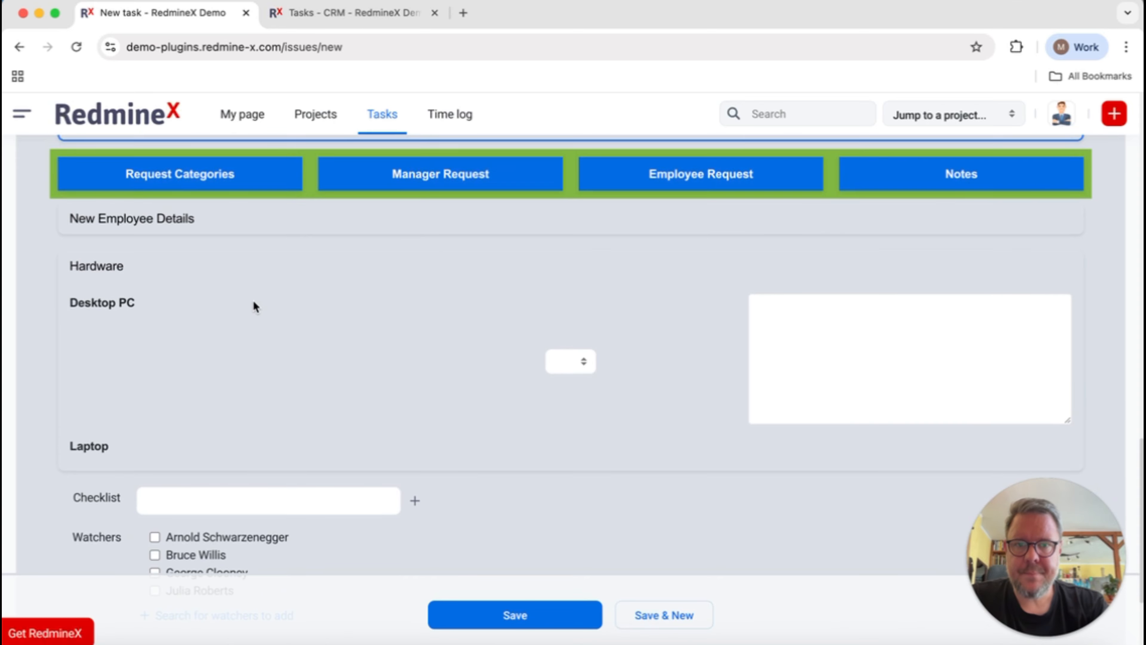
Set Desktop PC to Yes with the note "?" in the Hardware section and save the new task
left_click(571, 362)
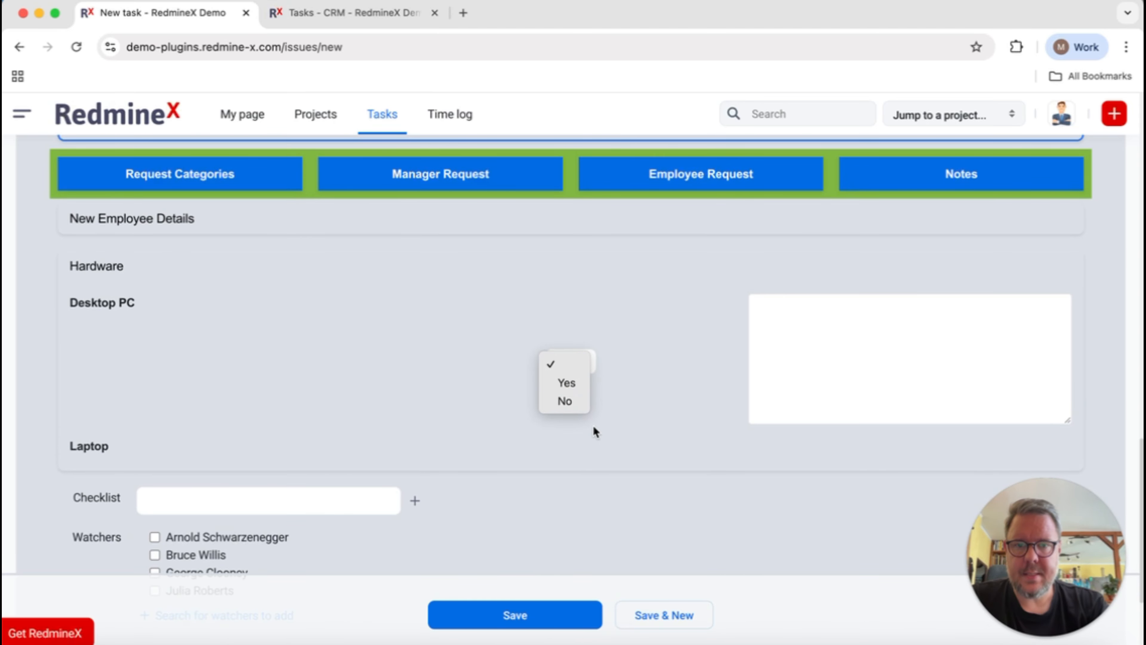
left_click(585, 341)
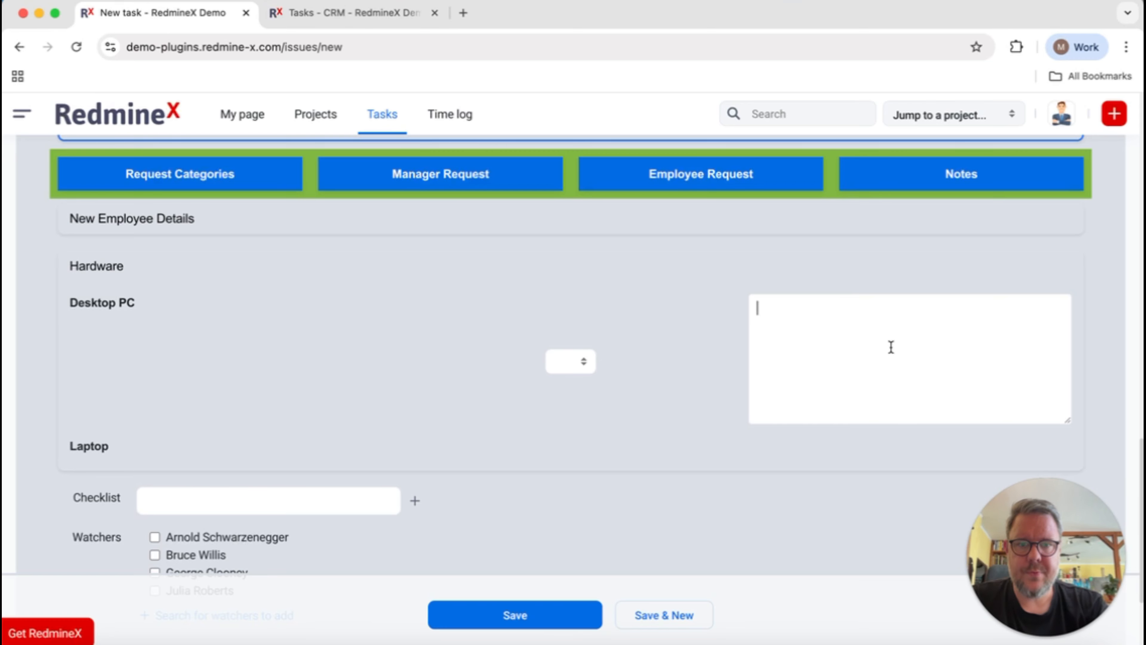
left_click(580, 366)
left_click(570, 383)
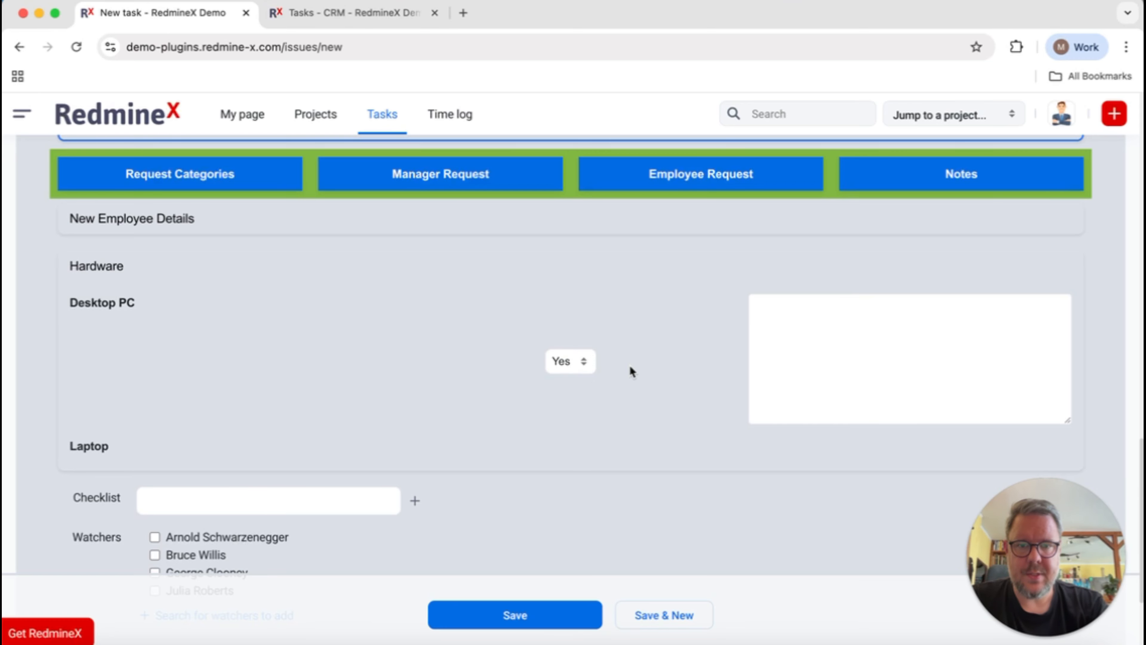
left_click(873, 343)
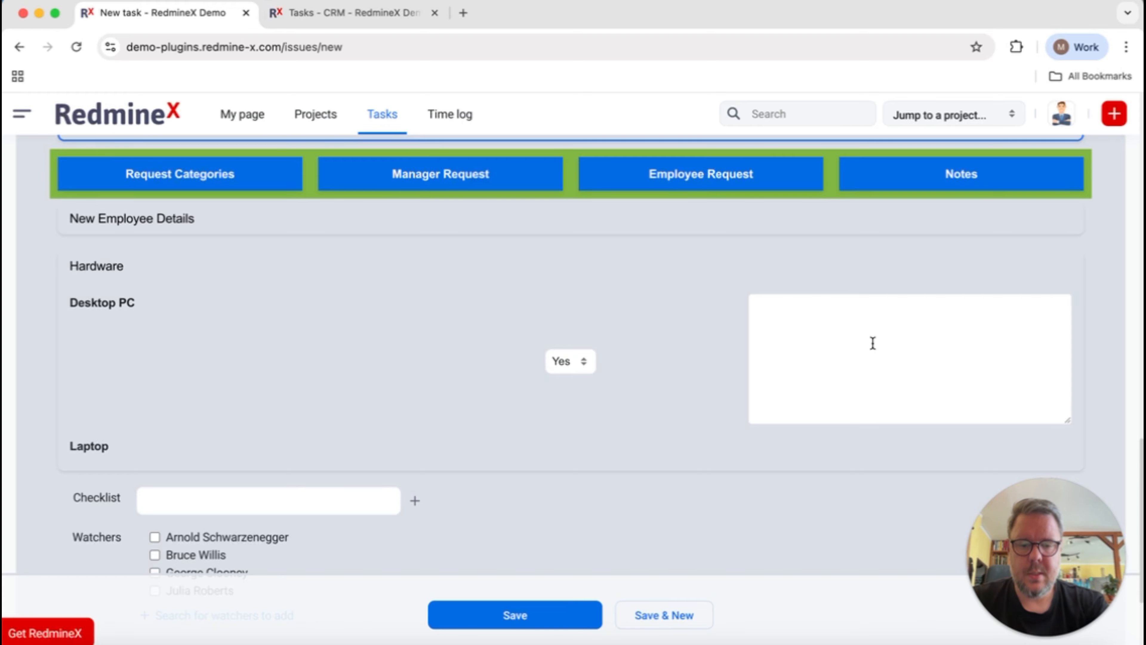
type("?")
left_click(514, 605)
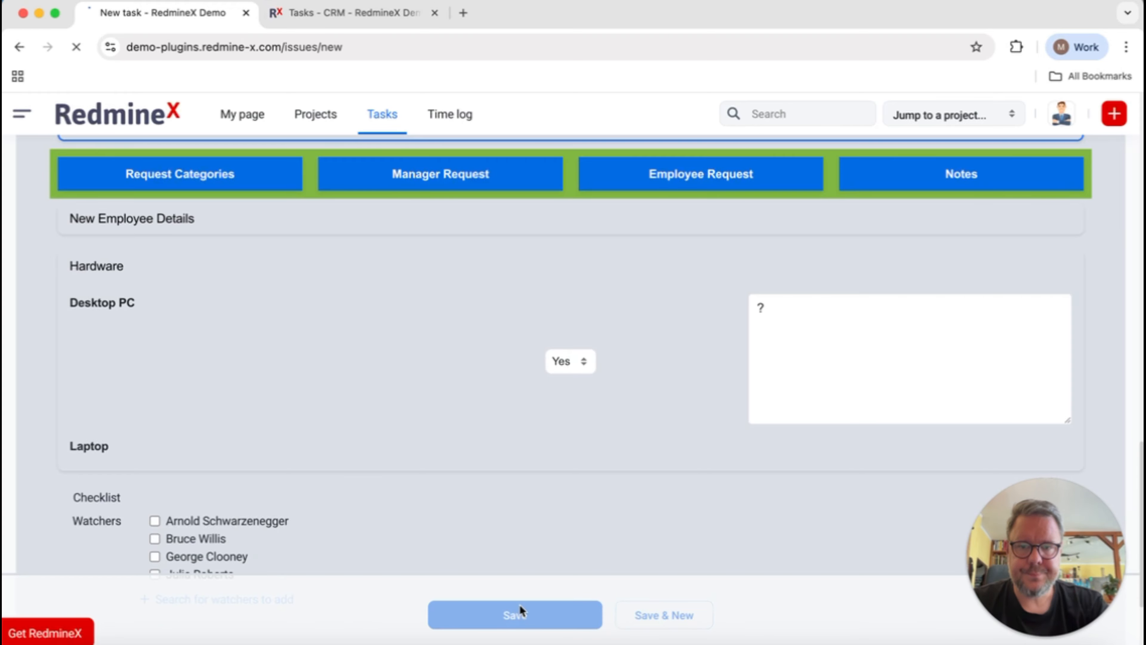
scroll(606, 397, "down", 8)
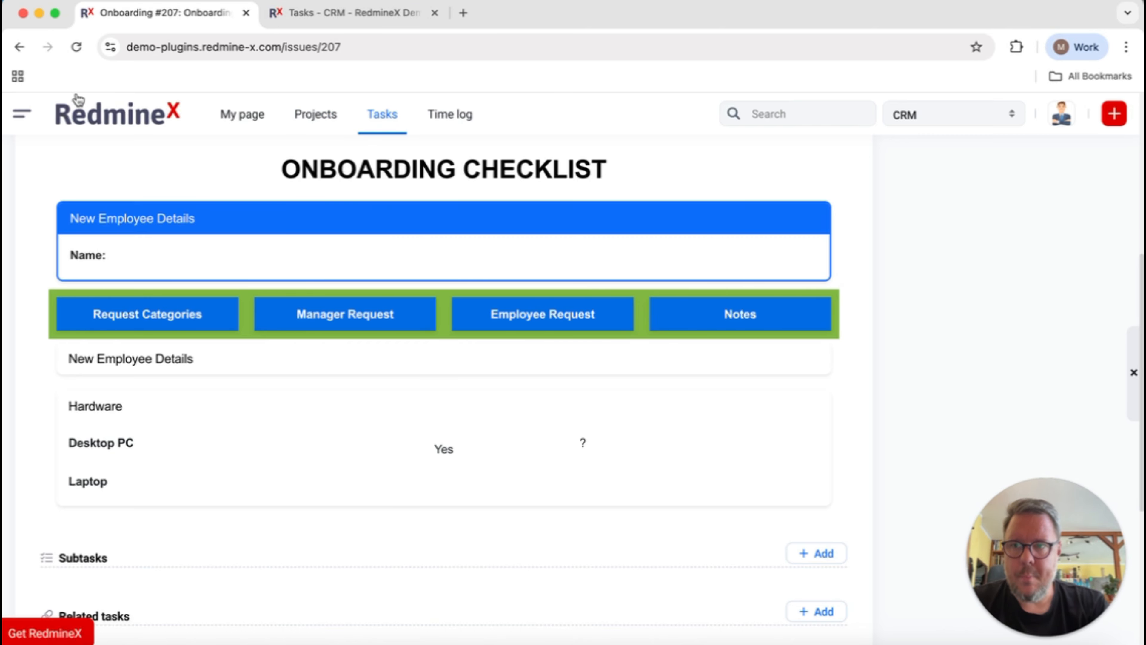
Set the display of the Desktop PC (Y/N) custom field to checkboxes and save the field
left_click(22, 113)
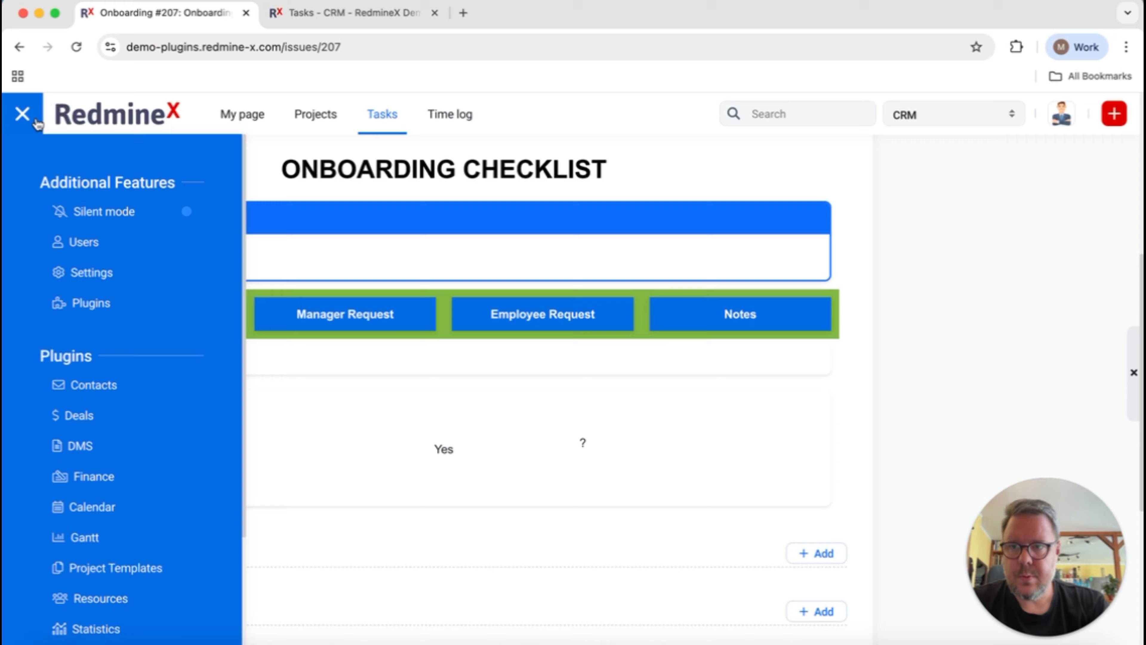
left_click(111, 274)
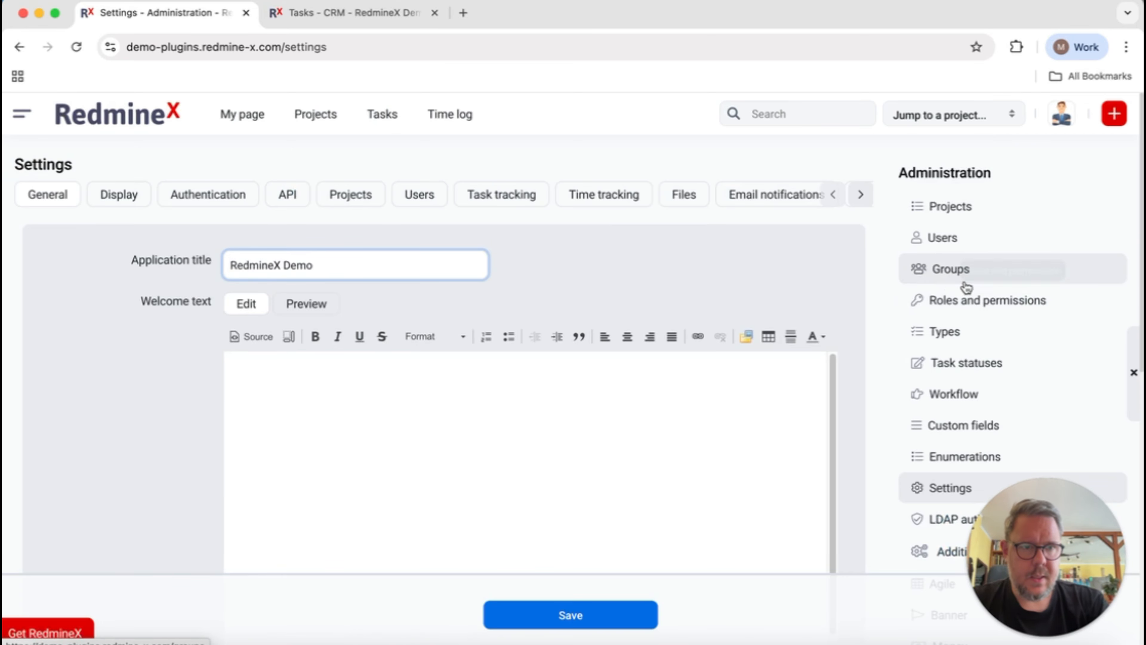
left_click(966, 426)
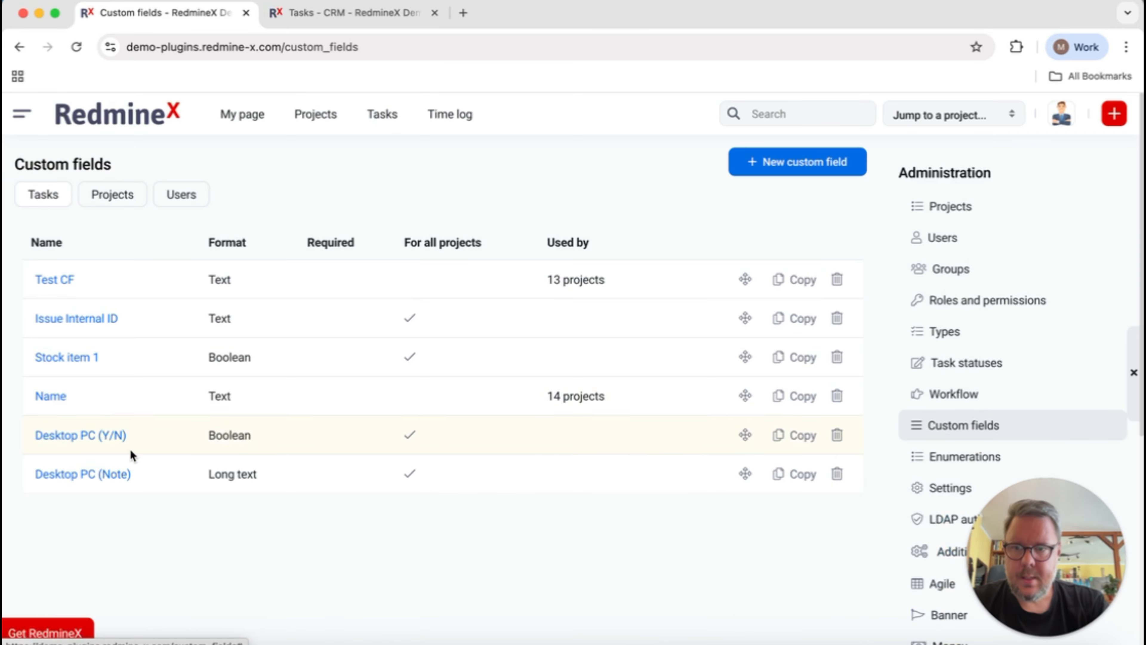
left_click(105, 435)
scroll(321, 327, "down", 4)
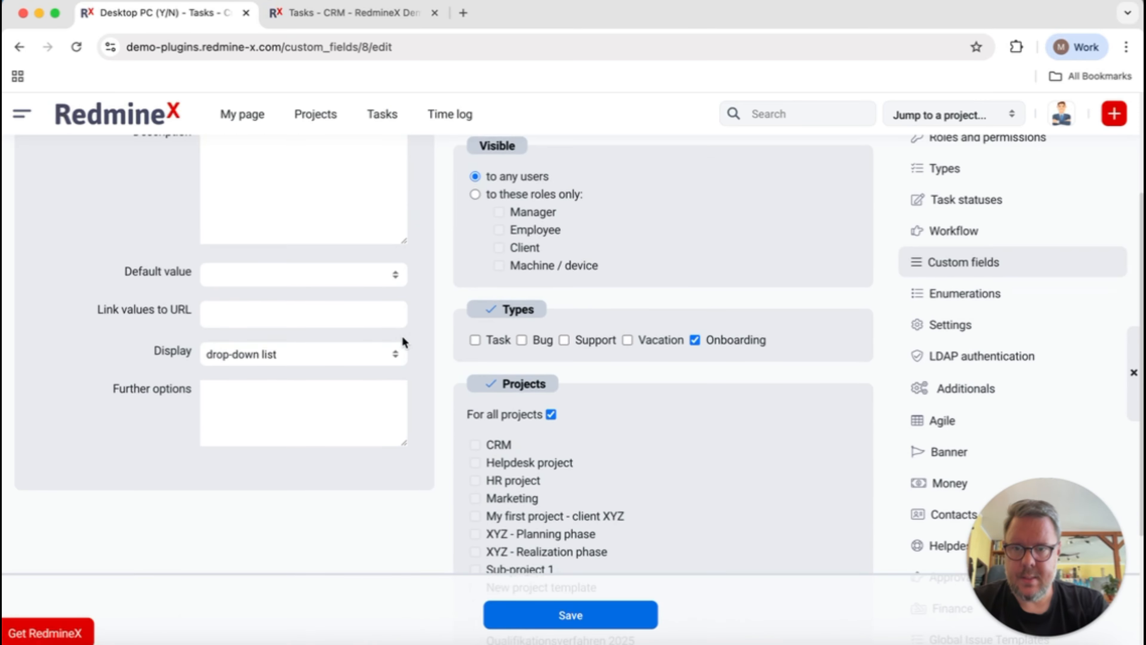
left_click(272, 353)
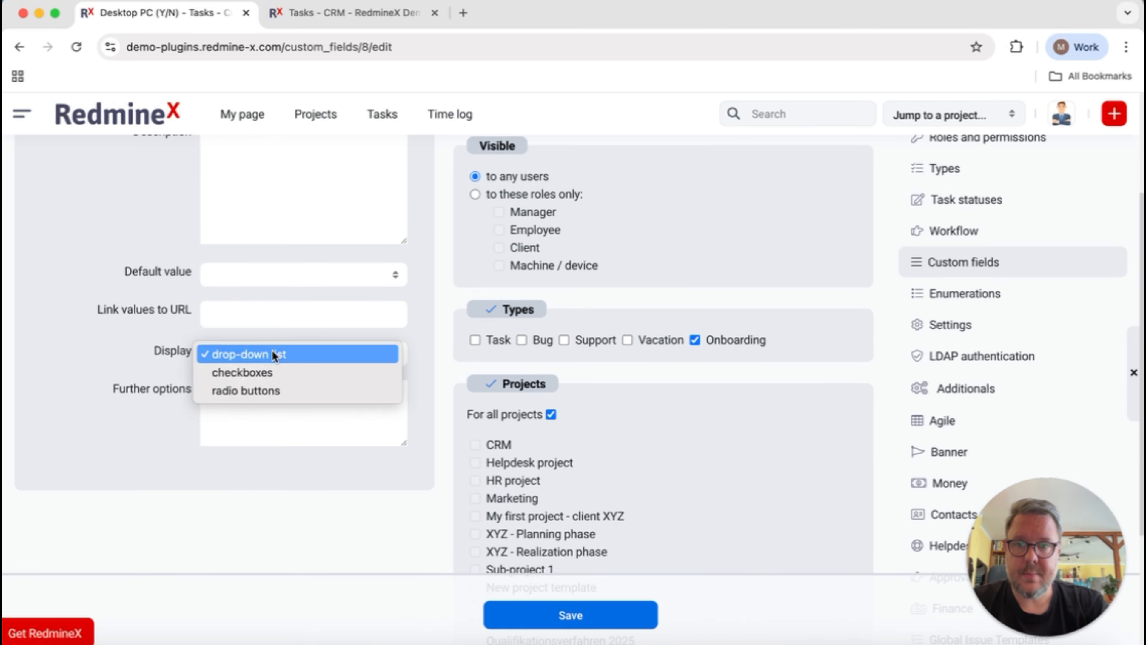
left_click(273, 373)
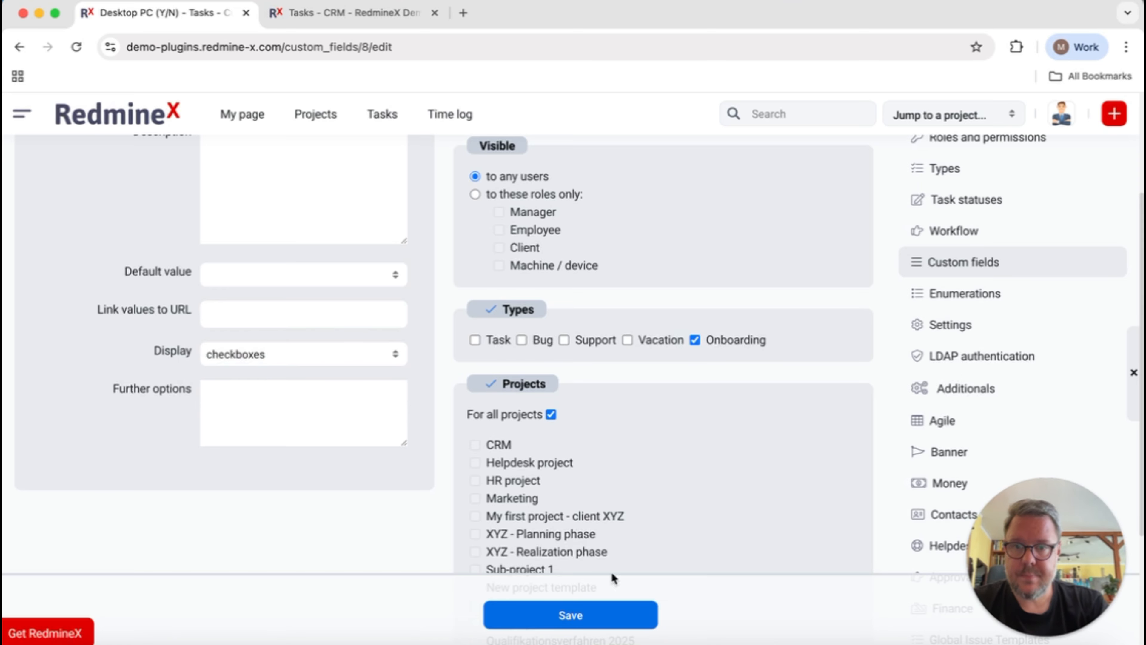
left_click(609, 618)
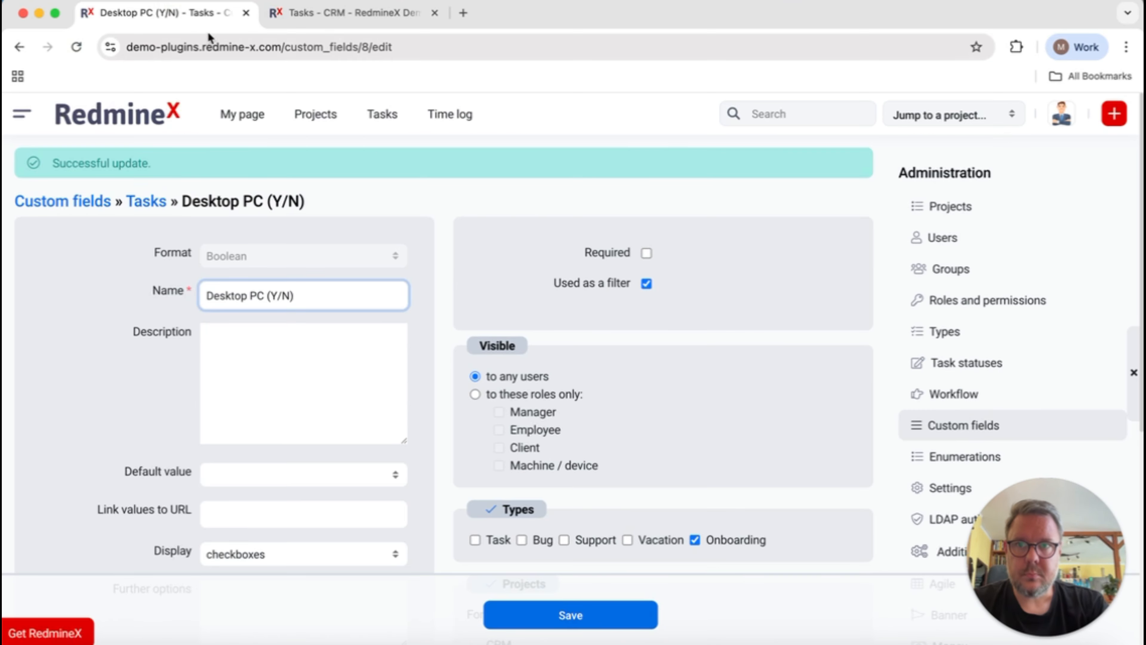
Open the Onboarding task in the CRM project from the task list and review its checklist
left_click(382, 116)
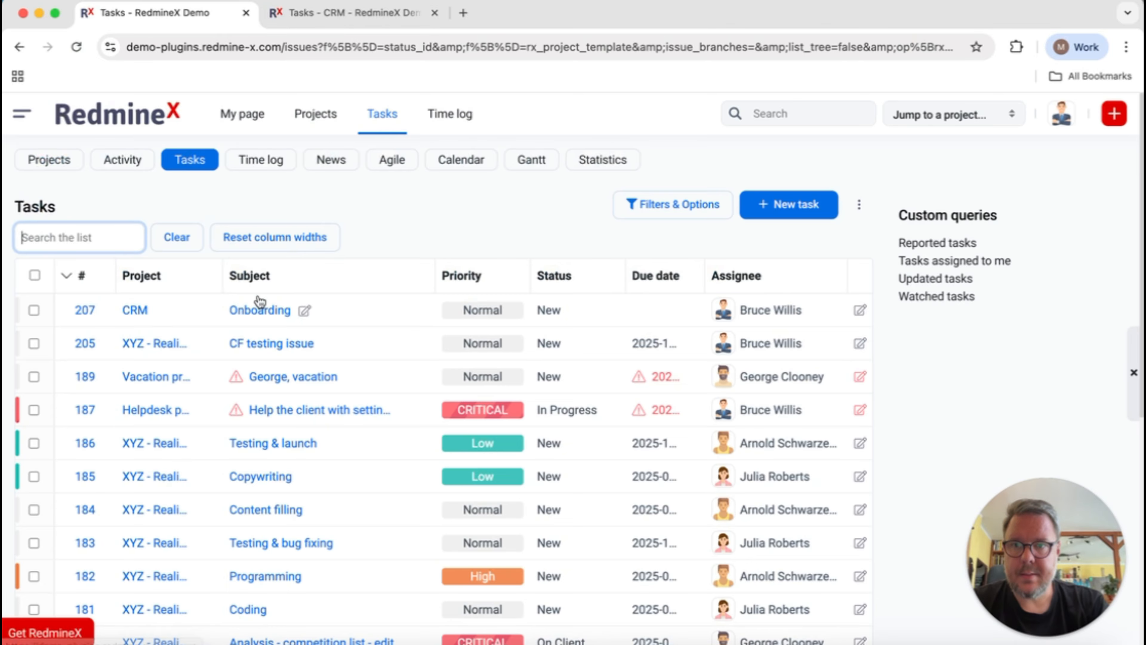
left_click(263, 310)
scroll(358, 328, "down", 5)
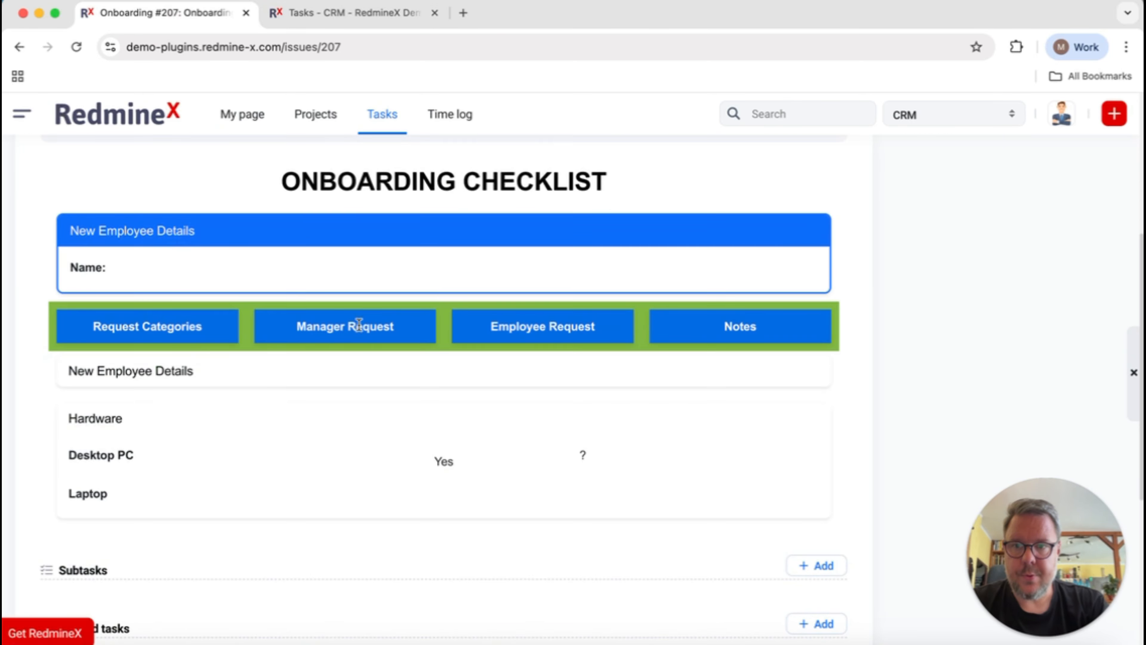
scroll(711, 386, "up", 2)
scroll(685, 386, "down", 1)
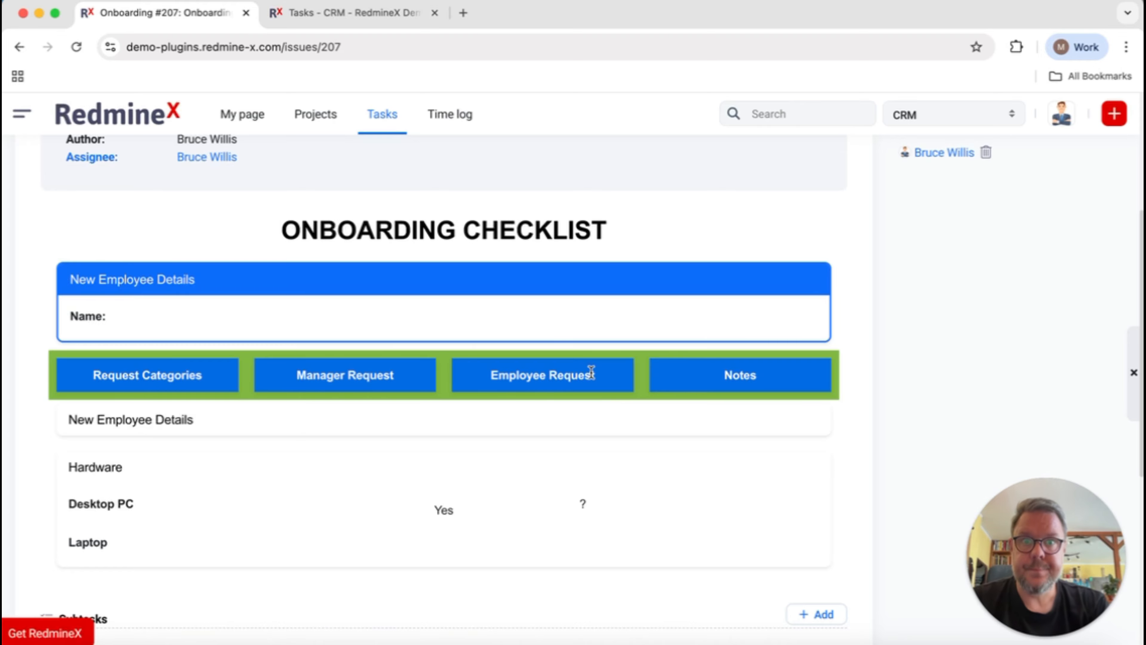
scroll(776, 427, "up", 1)
scroll(767, 456, "up", 5)
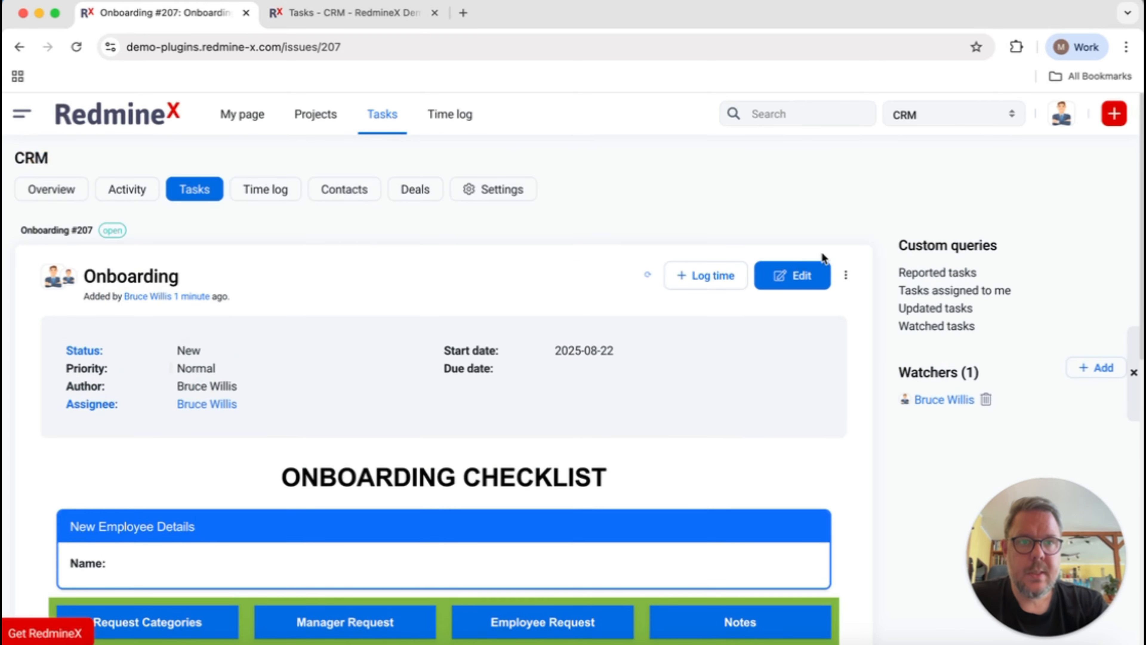
Edit the Onboarding task to uncheck Desktop PC, replace its note with "Own", and submit the changes
left_click(795, 272)
scroll(835, 320, "down", 5)
scroll(835, 320, "down", 5)
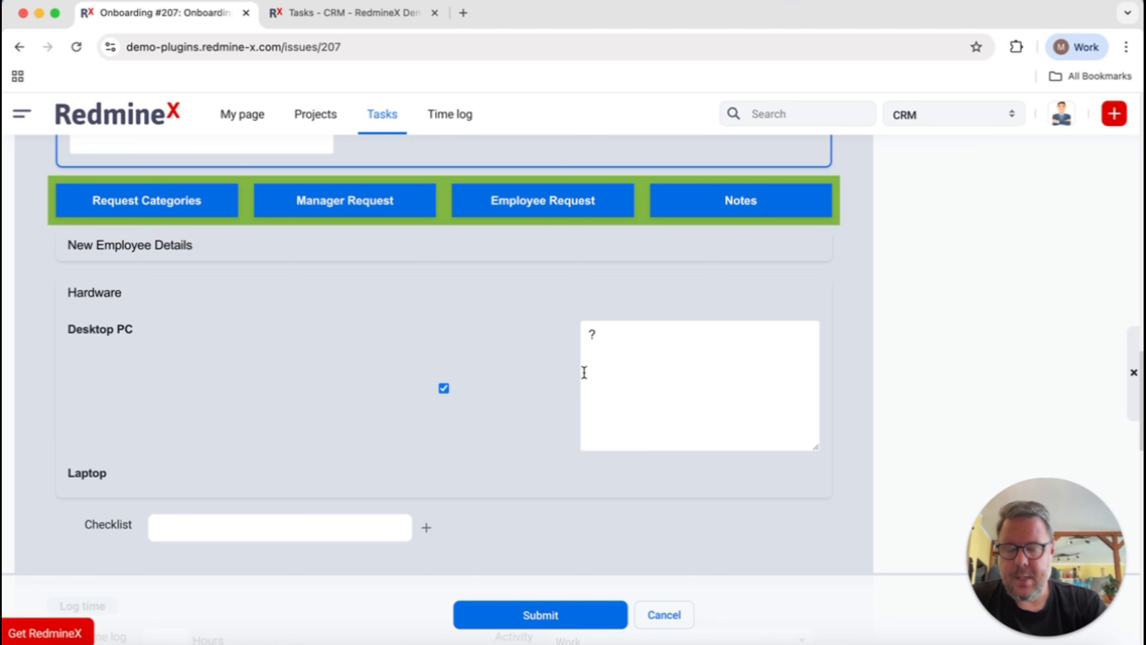
left_click_drag(647, 343, 485, 316)
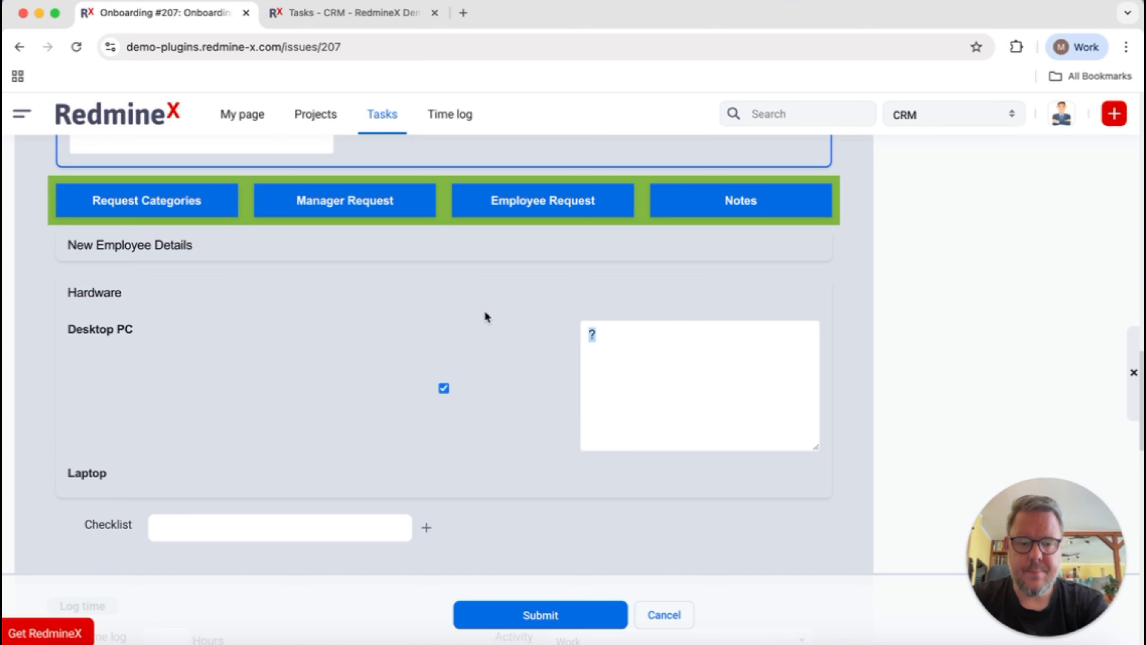
type("Own")
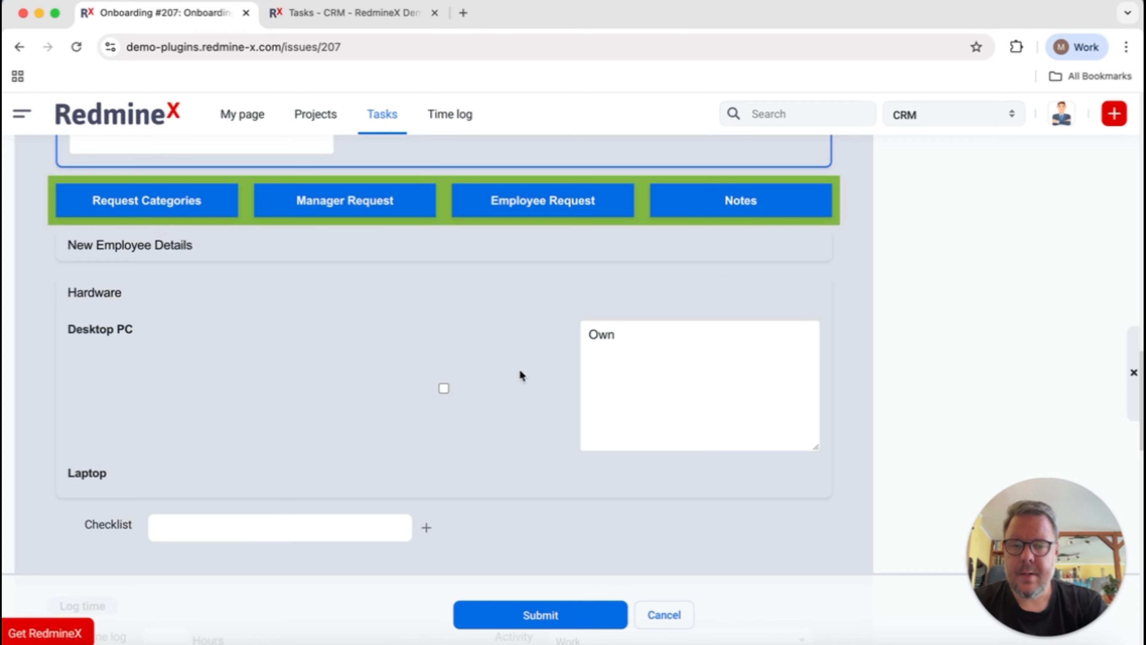
left_click(572, 619)
Check the saved Desktop PC request value and note in the task's Hardware section
scroll(657, 316, "down", 7)
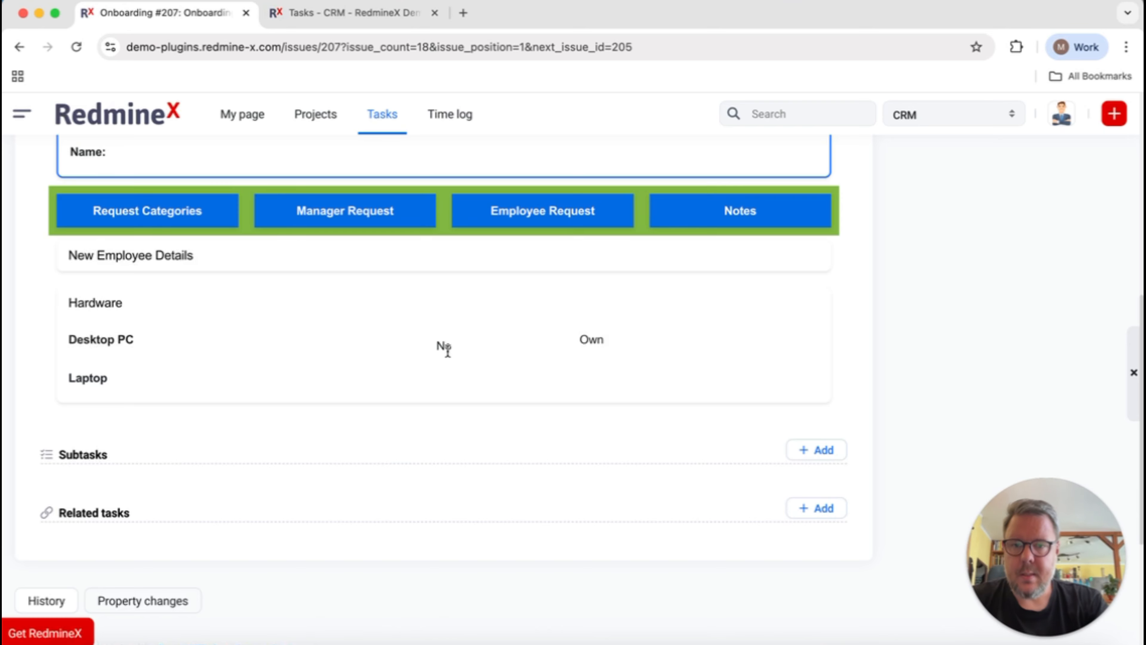
double_click(595, 339)
left_click(427, 361)
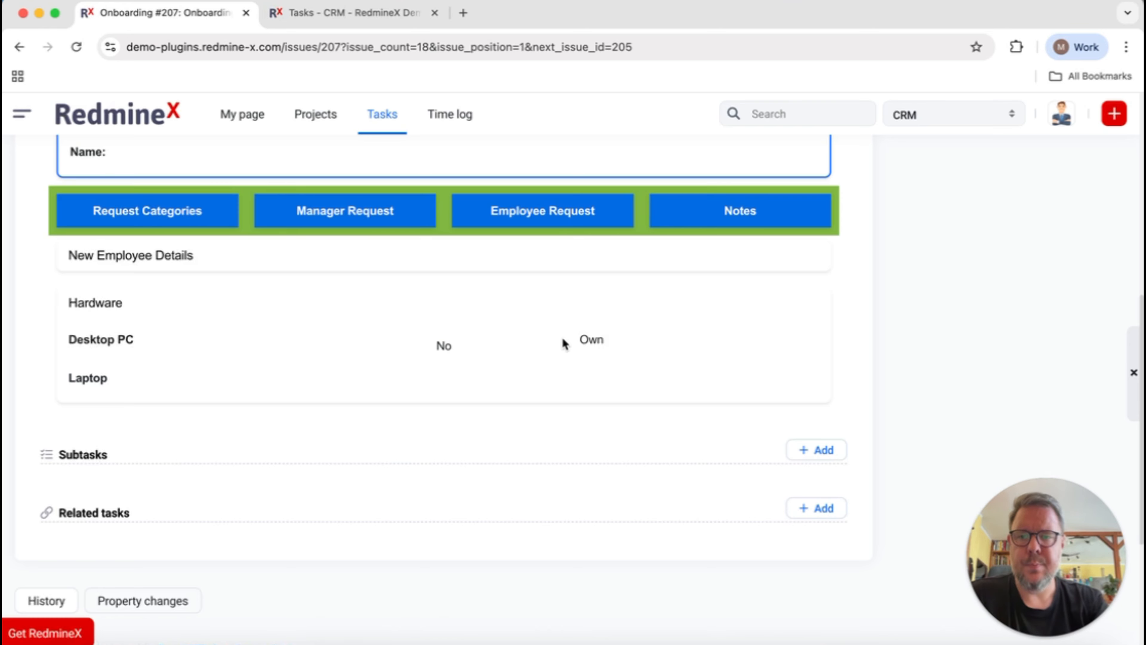
left_click_drag(431, 348, 618, 348)
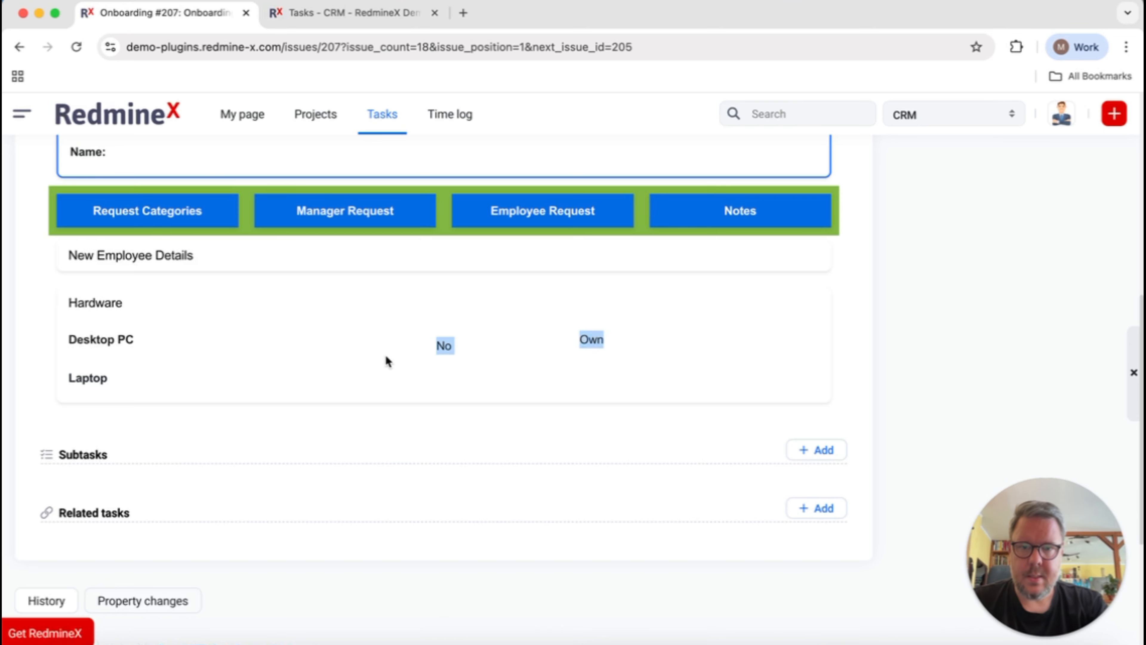
left_click(630, 347)
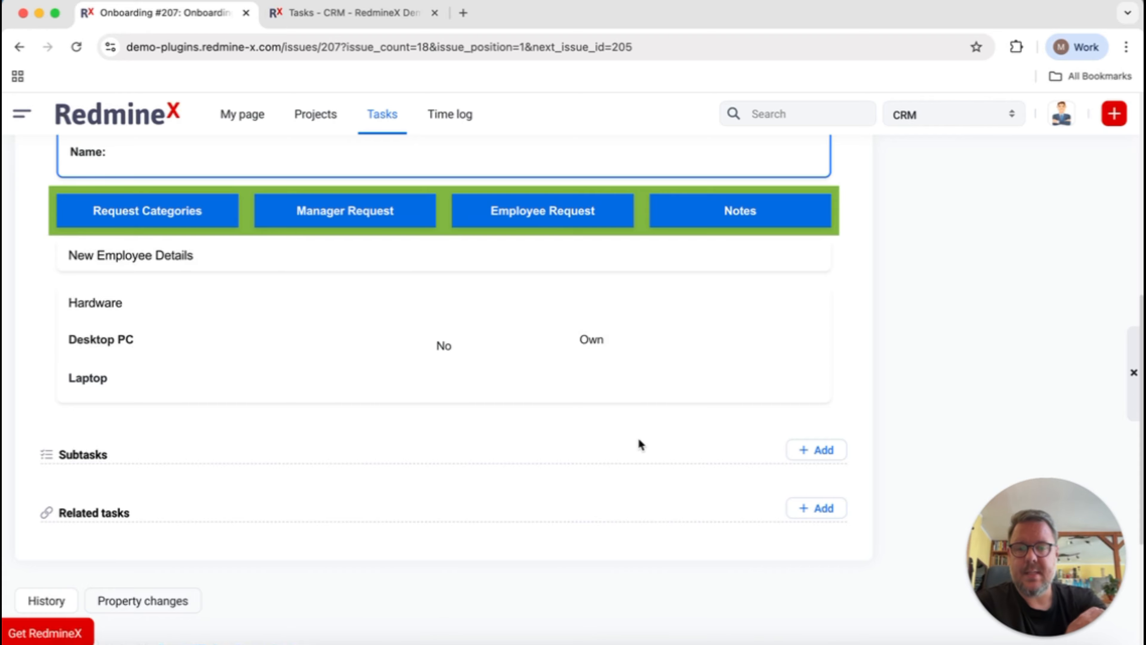
left_click(603, 643)
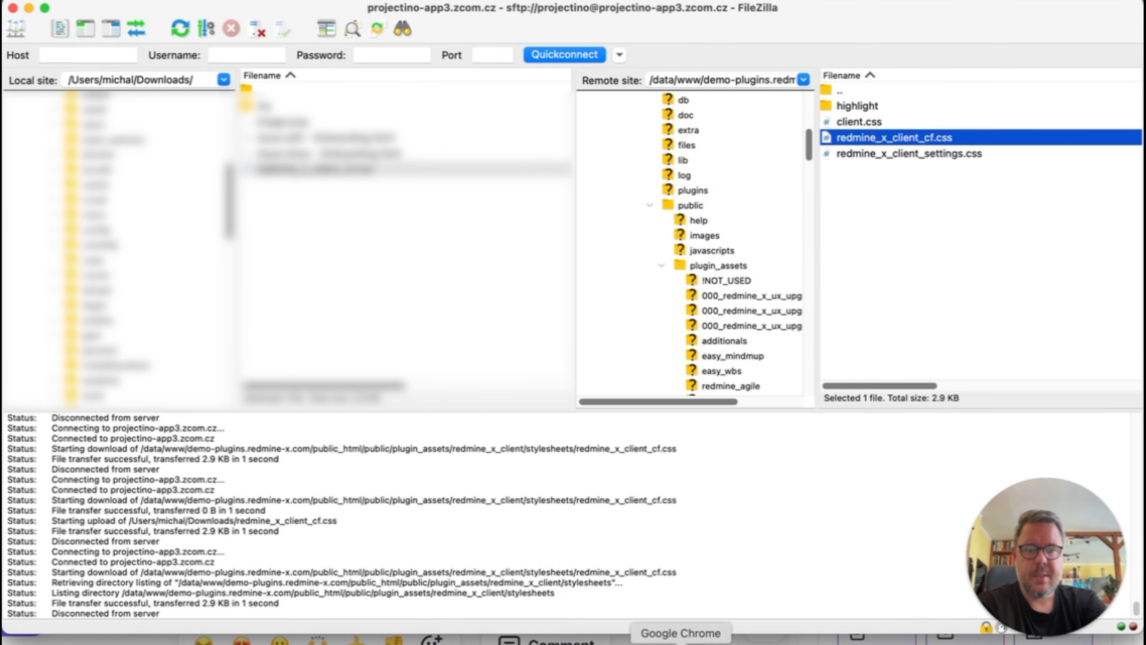
left_click(680, 643)
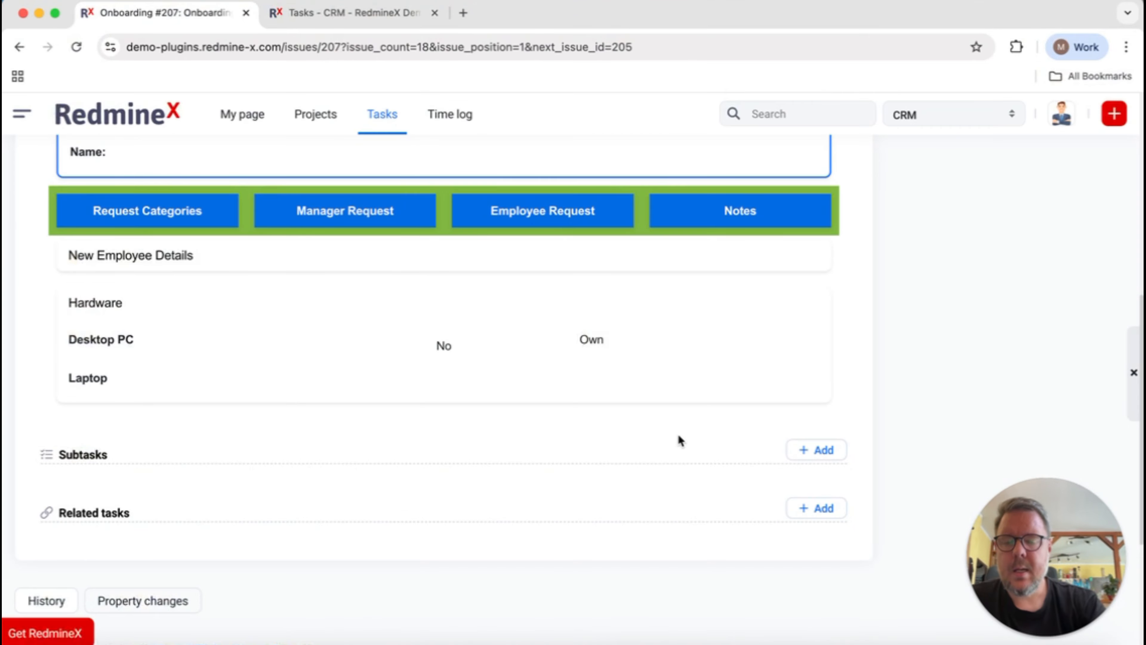
Review the Onboarding task's details, styled checklist layout, Hardware entries and change history
scroll(681, 405, "up", 5)
scroll(685, 401, "down", 3)
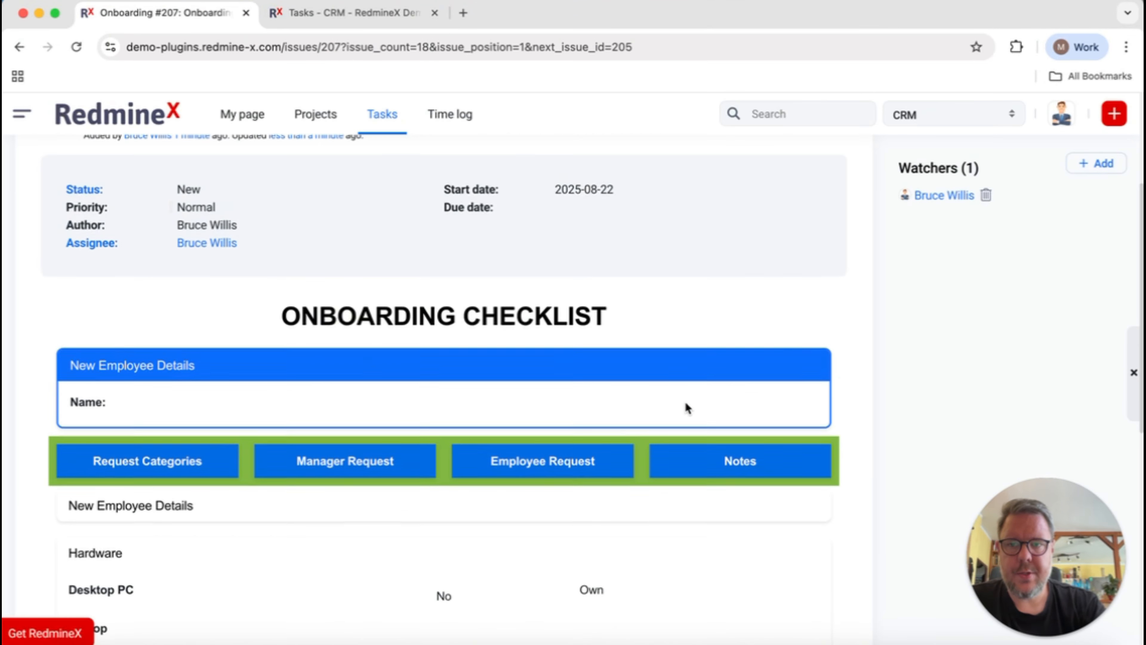
scroll(685, 397, "down", 2)
scroll(679, 338, "down", 2)
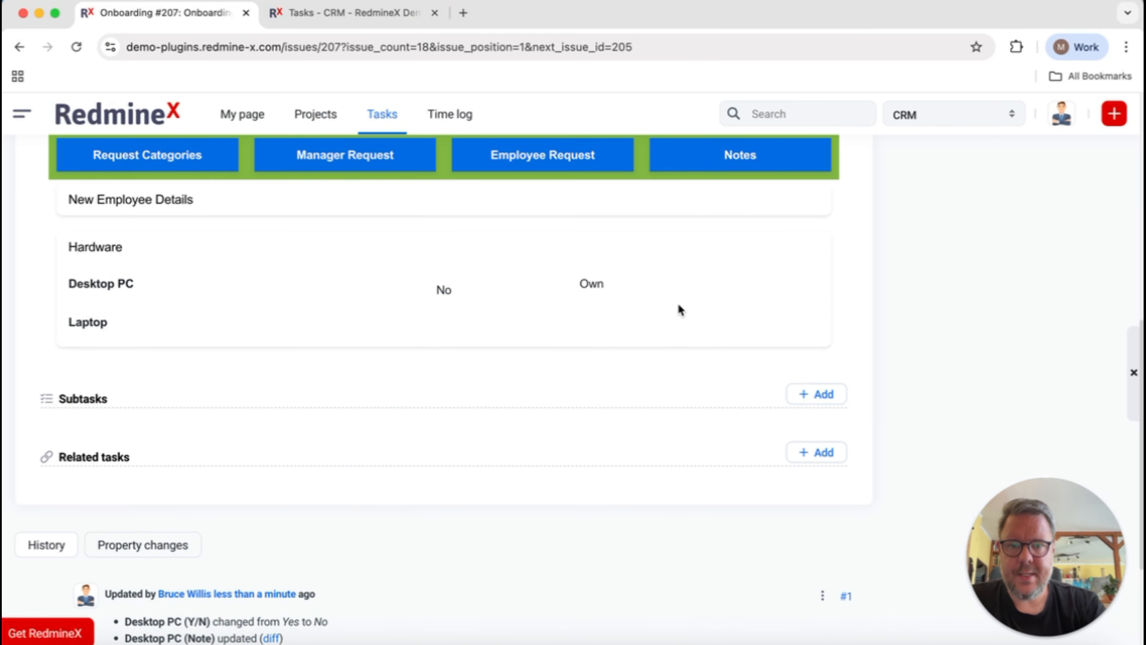
left_click(345, 19)
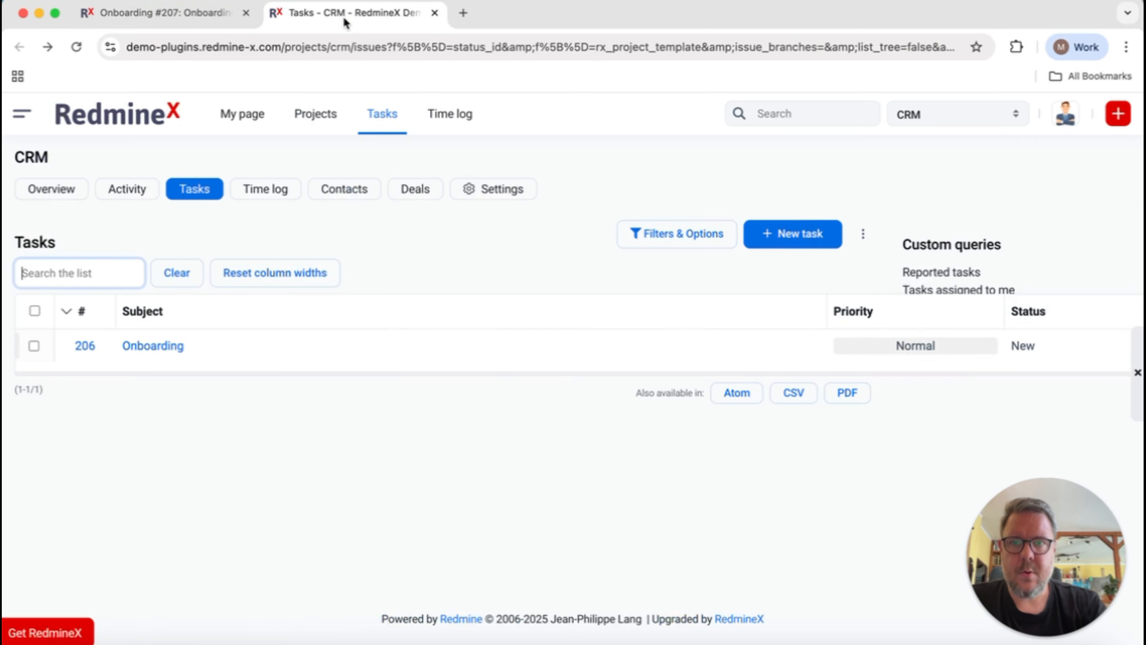
left_click(204, 18)
scroll(489, 301, "down", 4)
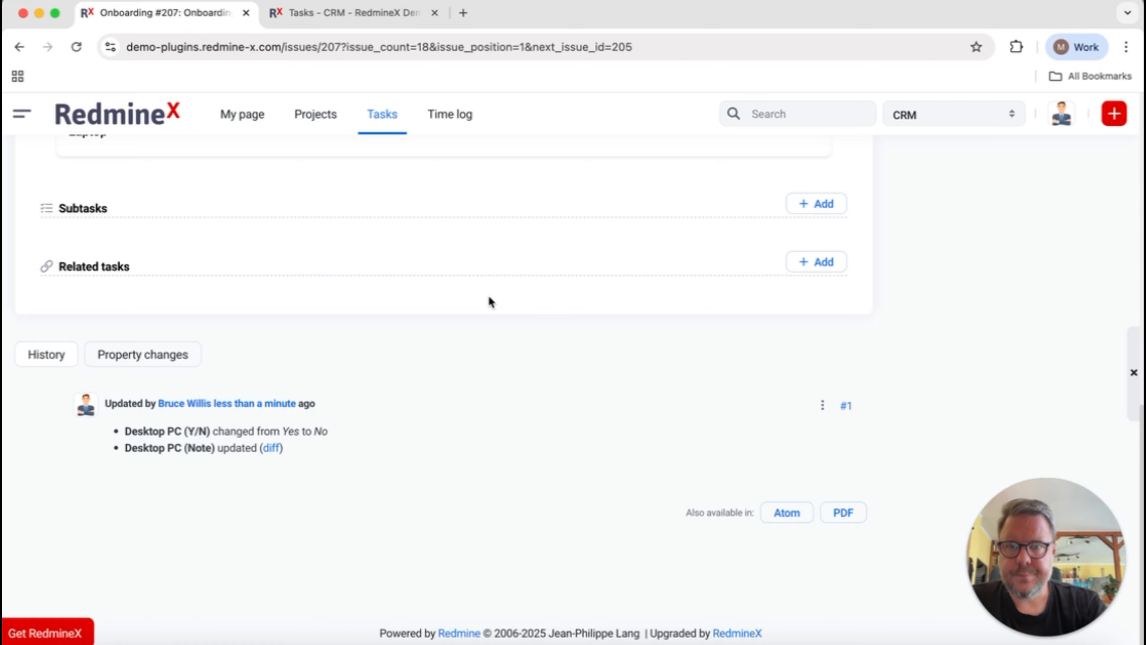
scroll(488, 300, "up", 10)
scroll(488, 295, "down", 2)
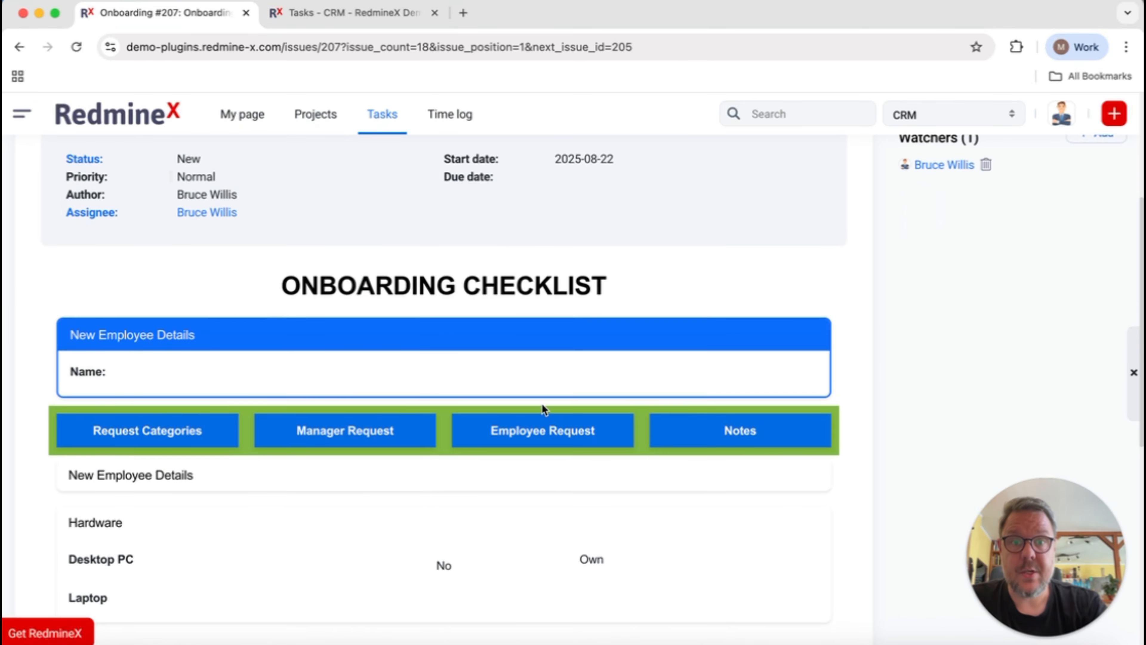
scroll(519, 266, "up", 1)
scroll(520, 271, "up", 1)
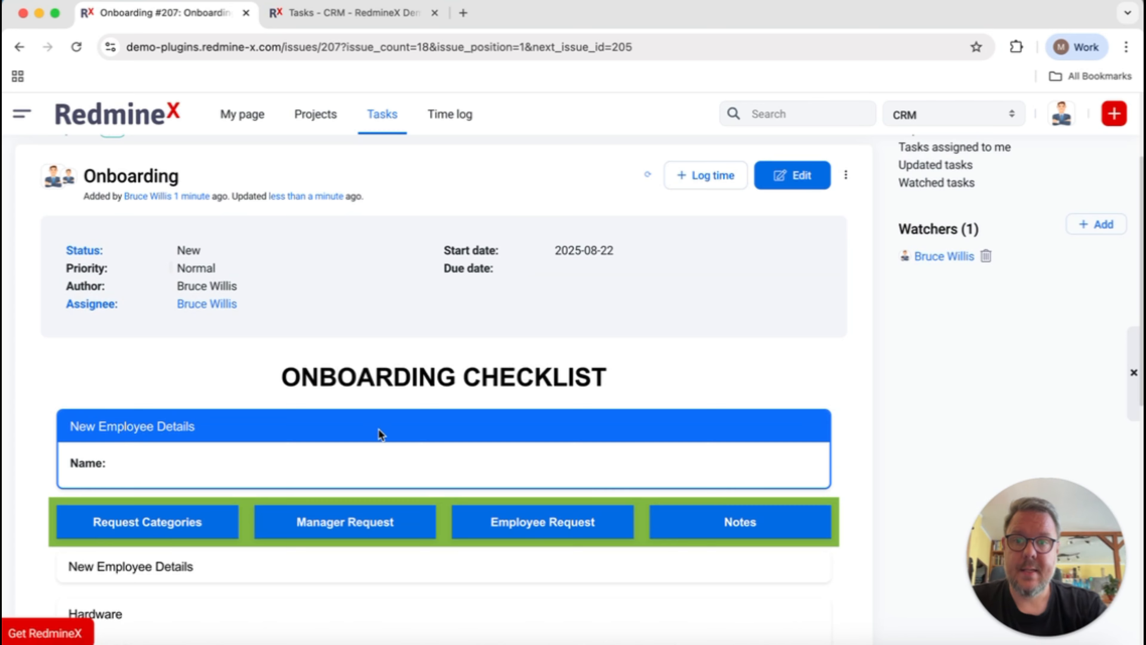
scroll(374, 433, "down", 1)
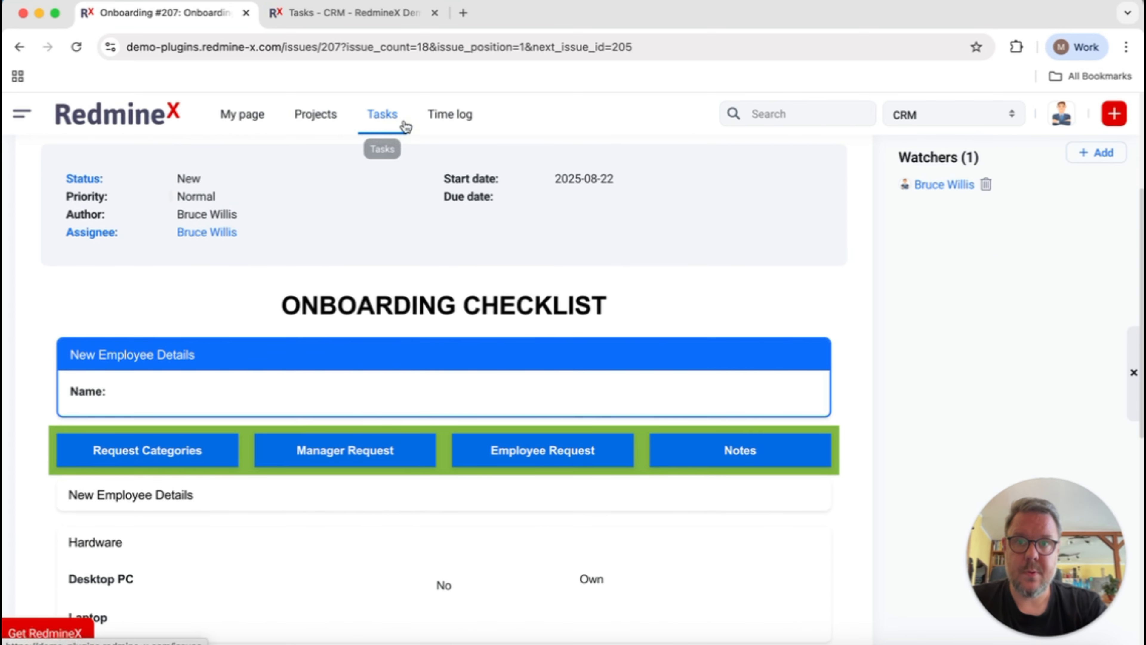